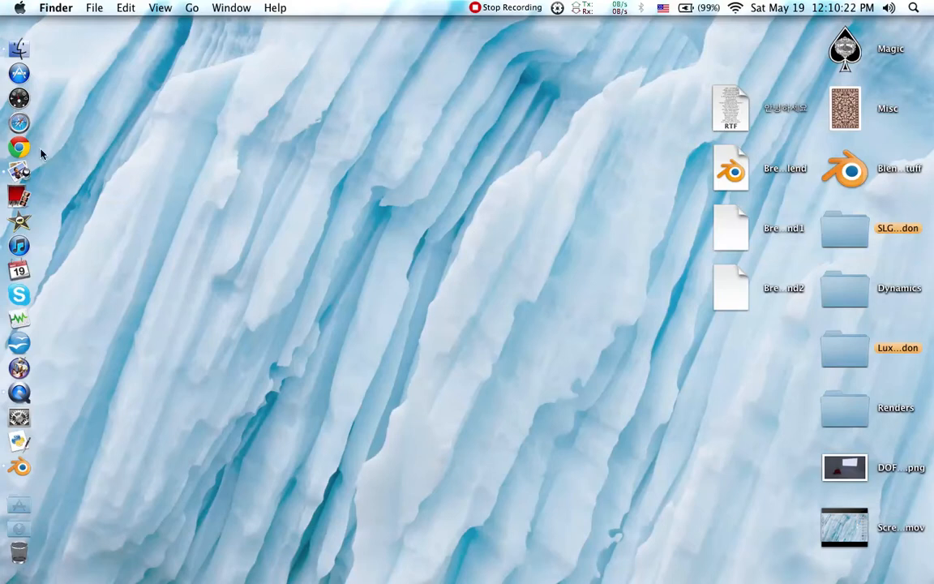
# - View the DOFTUTORIAL.png reference render in Preview, reposition its window on the desktop and put Preview away
pyautogui.click(20, 171)
pyautogui.moveTo(314, 33); pyautogui.dragTo(356, 88)
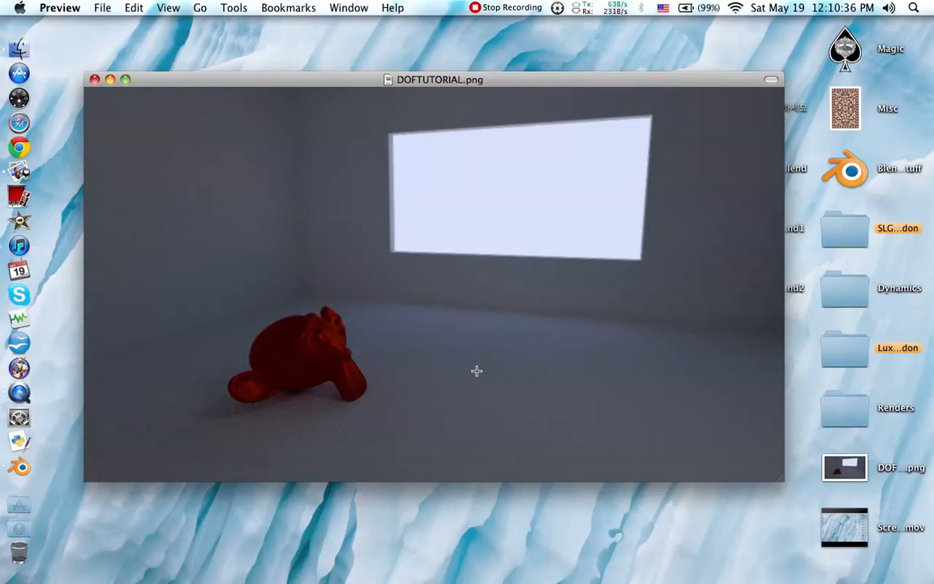
pyautogui.moveTo(449, 79); pyautogui.dragTo(444, 74)
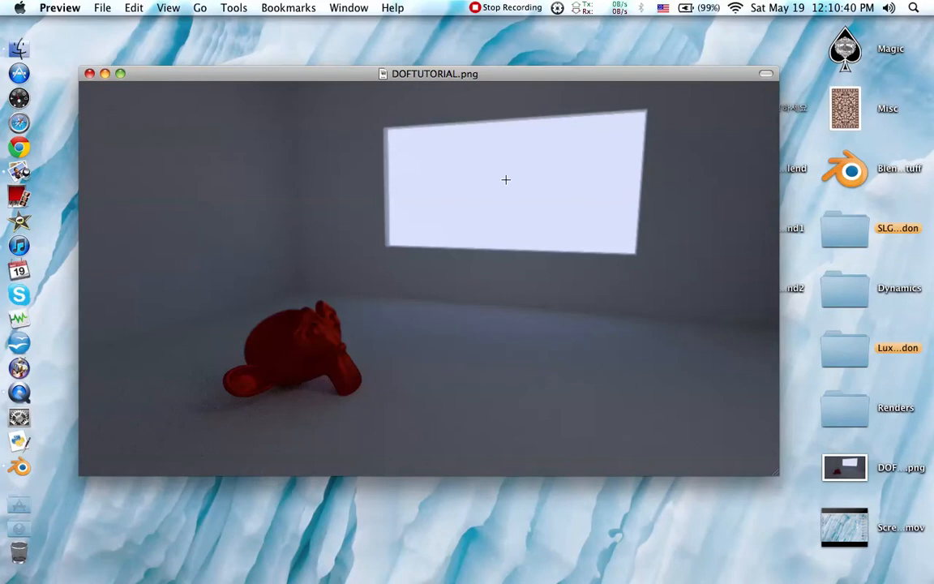
pyautogui.moveTo(390, 74); pyautogui.dragTo(395, 75)
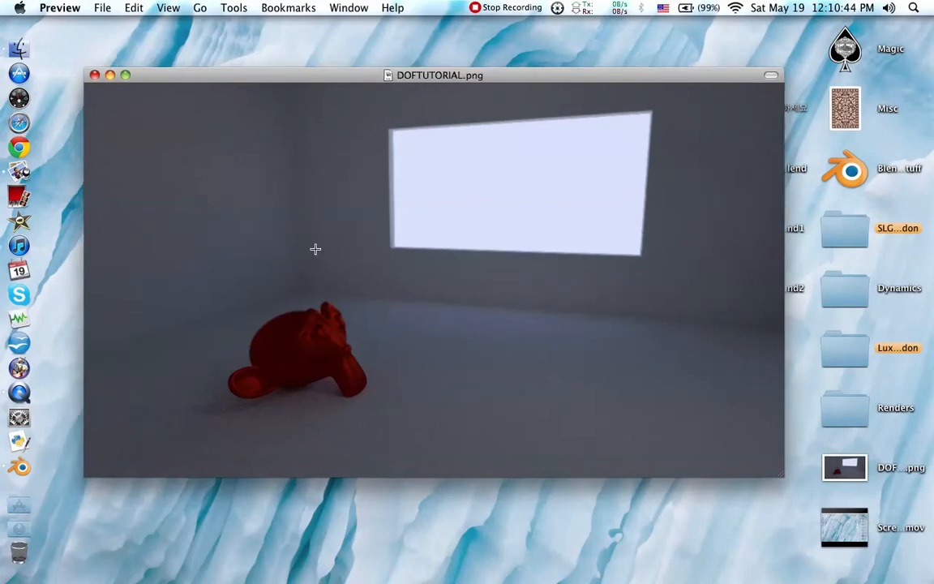
pyautogui.moveTo(353, 80)
pyautogui.mouseDown()
pyautogui.moveTo(341, 40)
pyautogui.moveTo(388, 98)
pyautogui.moveTo(360, 69)
pyautogui.mouseUp()
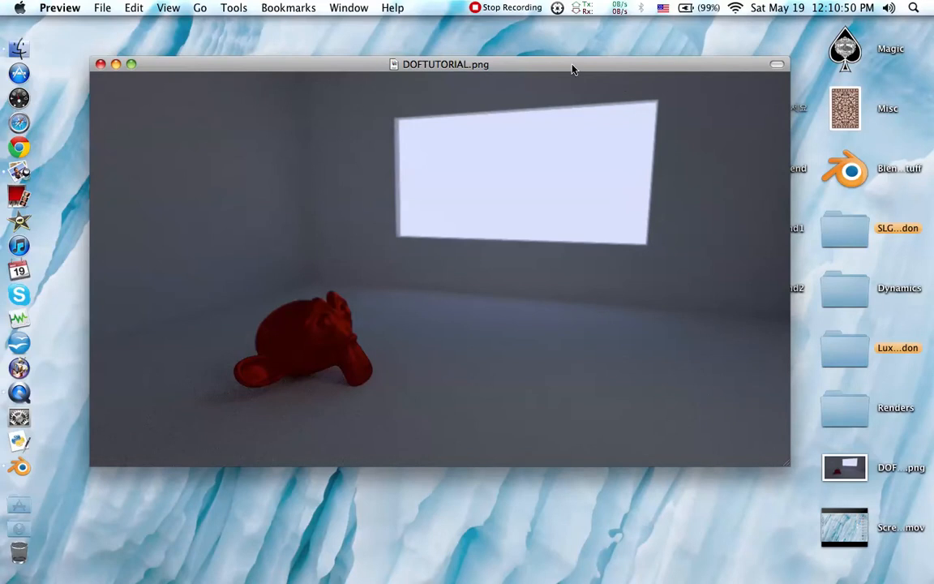
pyautogui.moveTo(573, 66); pyautogui.dragTo(590, 55)
pyautogui.click(69, 7)
pyautogui.click(80, 149)
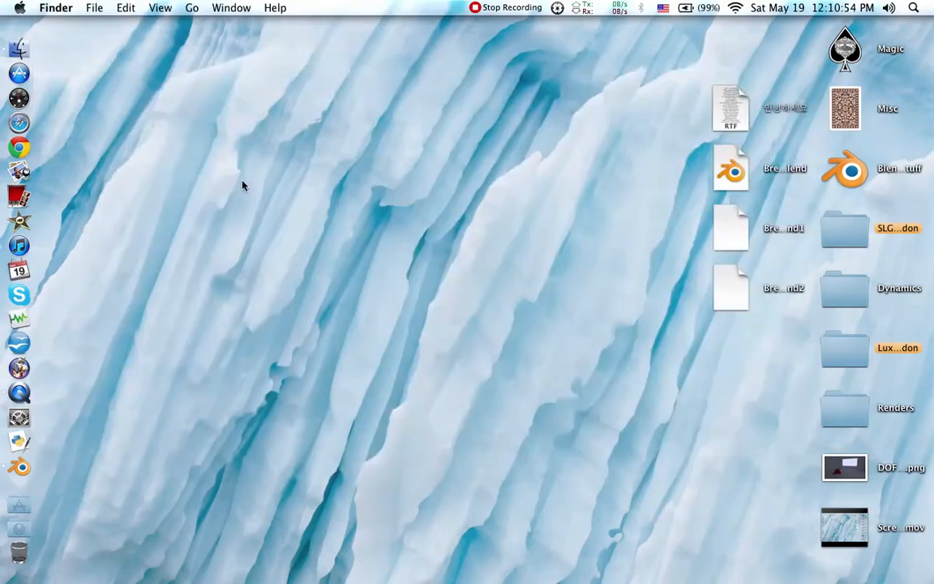
# - Switch to Blender with doftut.blend open and make its window fill the whole screen
pyautogui.click(21, 477)
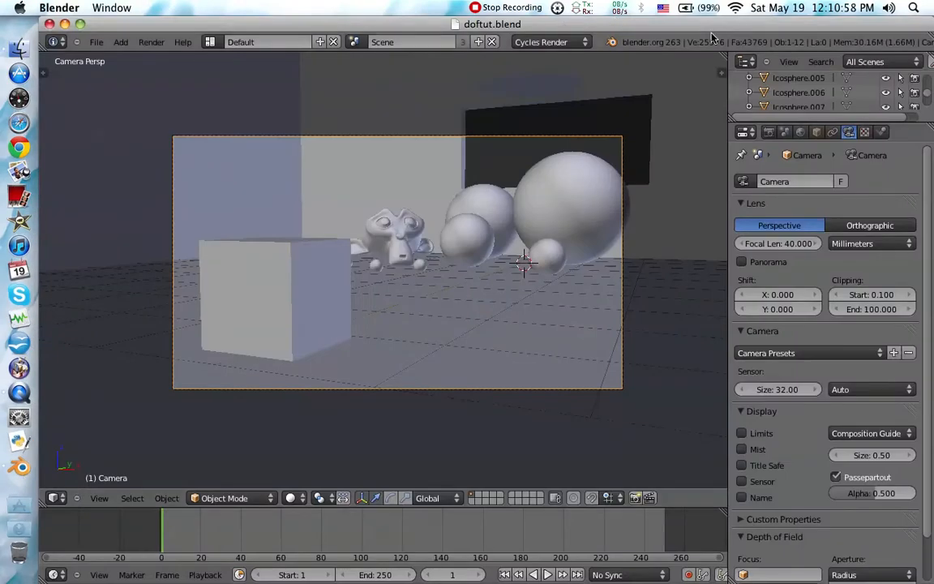
pyautogui.hscroll(3, 843, 43)
pyautogui.click(852, 42)
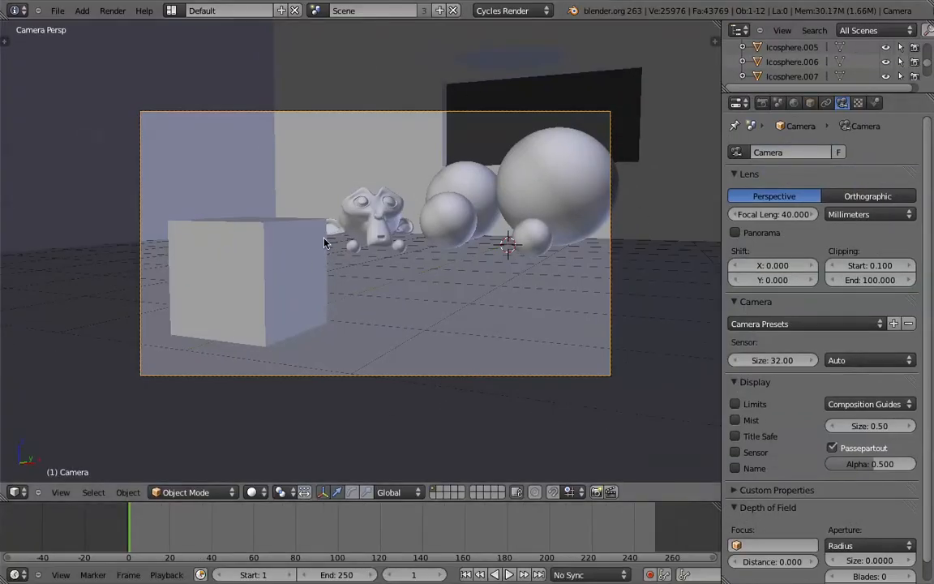
# - Examine the room scene with its cube, monkey head, spheres, window and camera from several angles and distances
pyautogui.moveTo(324, 243); pyautogui.dragTo(369, 260, button='middle')
pyautogui.scroll(3, 369, 259)
pyautogui.scroll(-5, 369, 260)
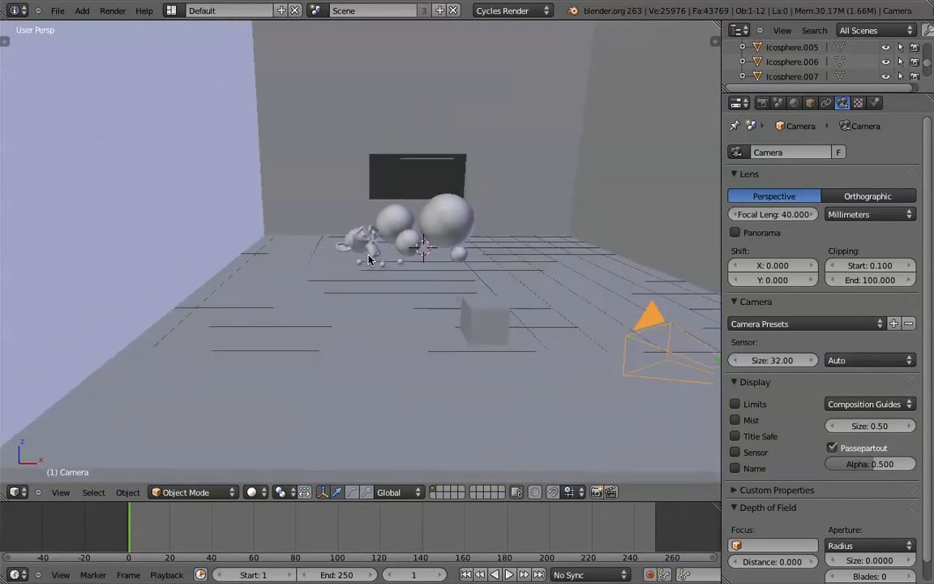
pyautogui.moveTo(452, 288); pyautogui.dragTo(474, 297, button='middle')
pyautogui.scroll(4, 383, 325)
pyautogui.scroll(-2, 410, 208)
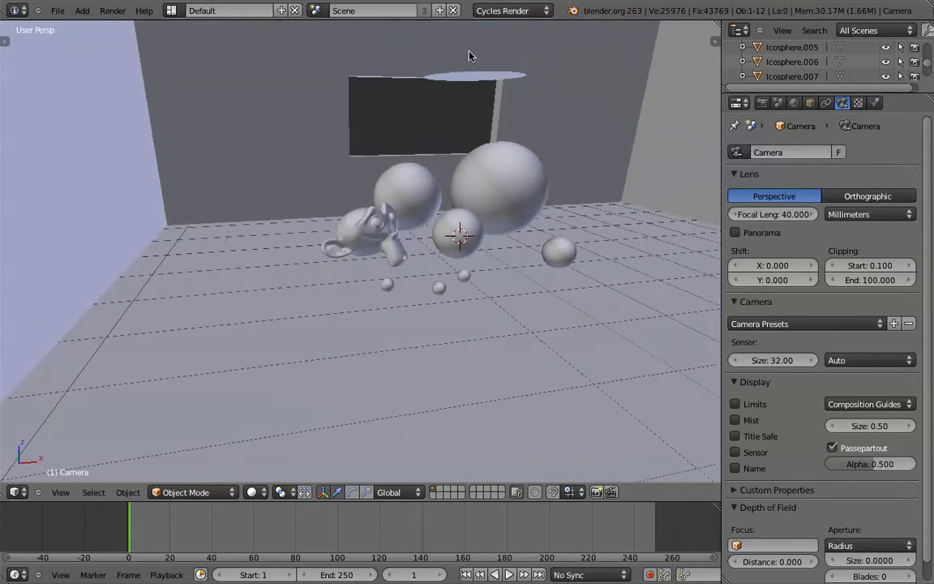
pyautogui.scroll(-6, 447, 71)
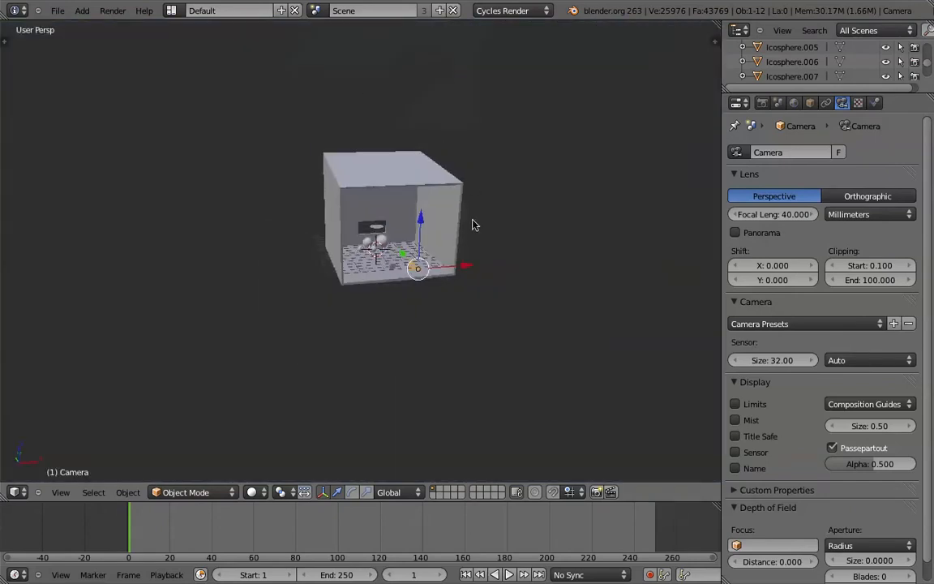
pyautogui.scroll(9, 475, 225)
pyautogui.moveTo(474, 225); pyautogui.dragTo(418, 230, button='middle')
# - Return to the camera view and save the scene over the existing doftut.blend file
pyautogui.press('KP_0')
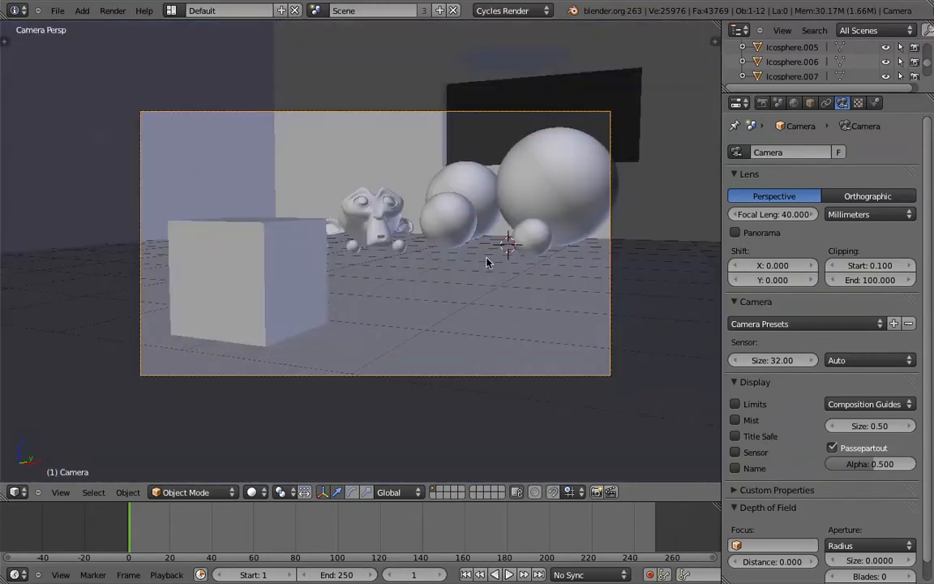
pyautogui.hotkey('ctrl', 's')
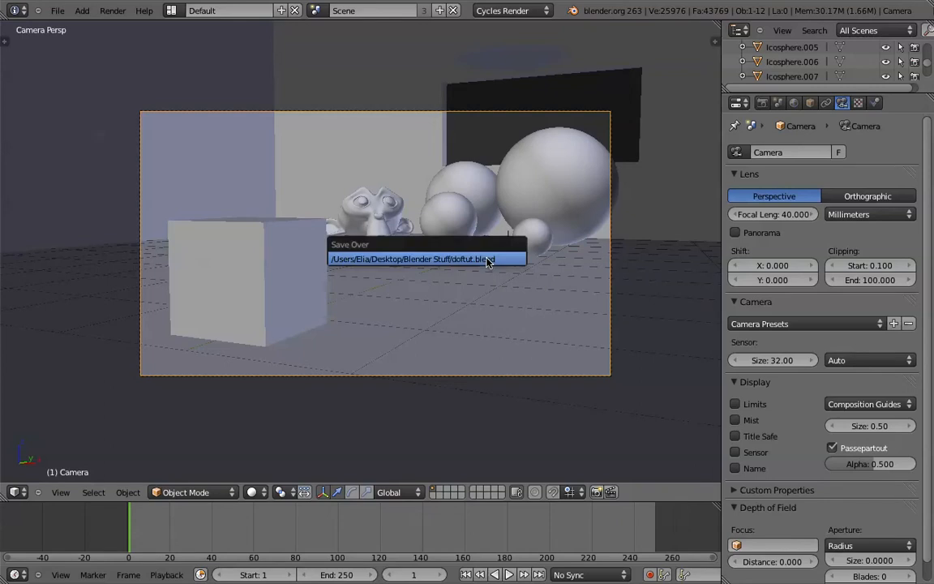
pyautogui.click(487, 260)
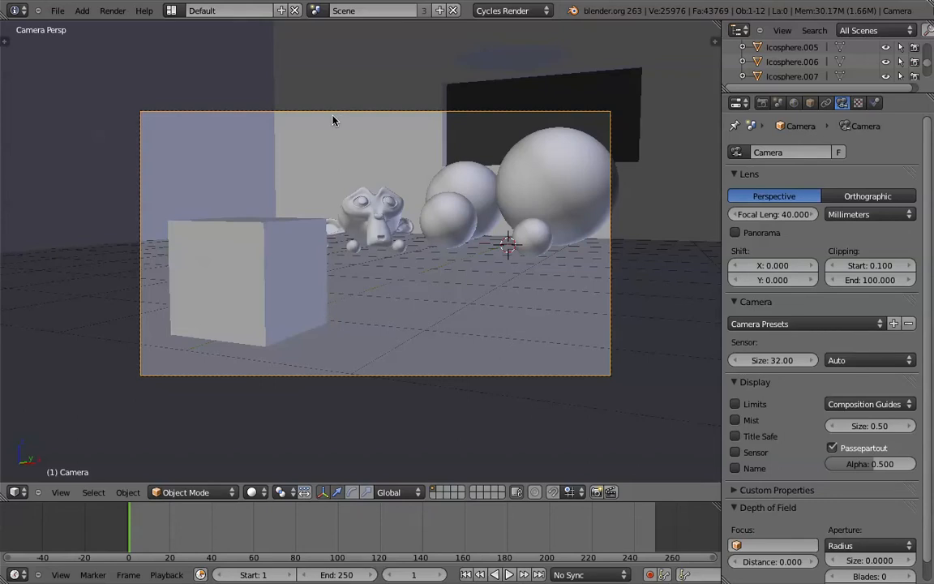
# - Preview the camera view with rendered viewport shading and return it to solid shading
pyautogui.click(258, 492)
pyautogui.click(284, 357)
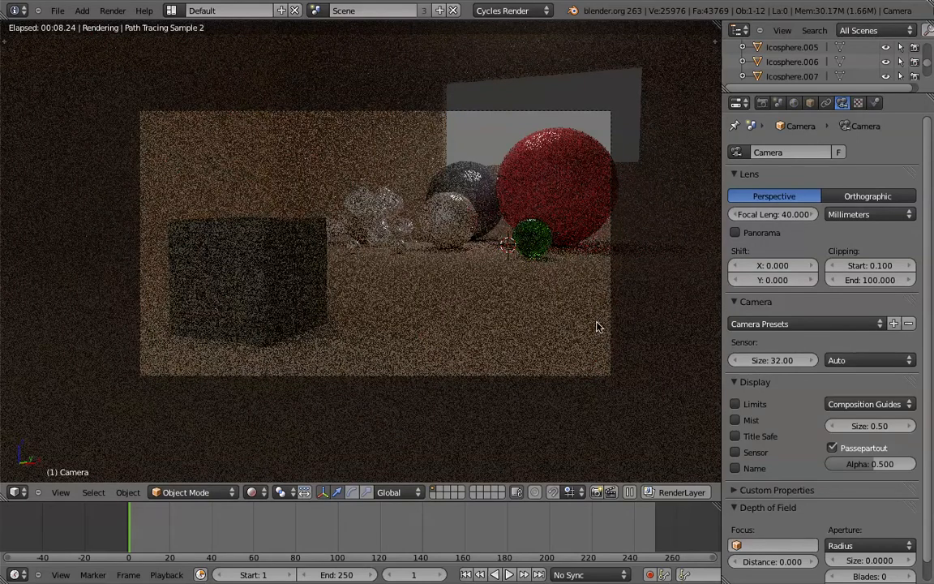
pyautogui.press('z')
pyautogui.press('z')
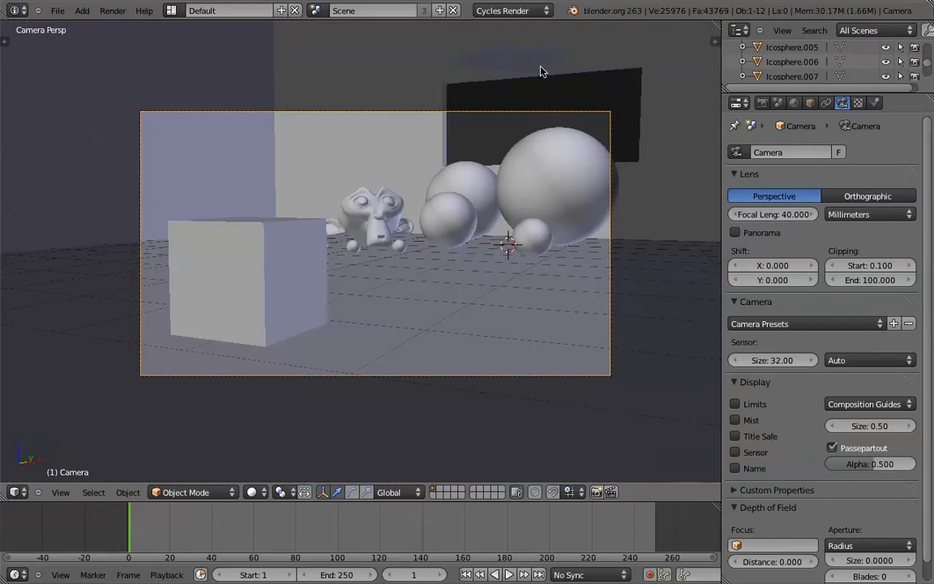
pyautogui.click(511, 10)
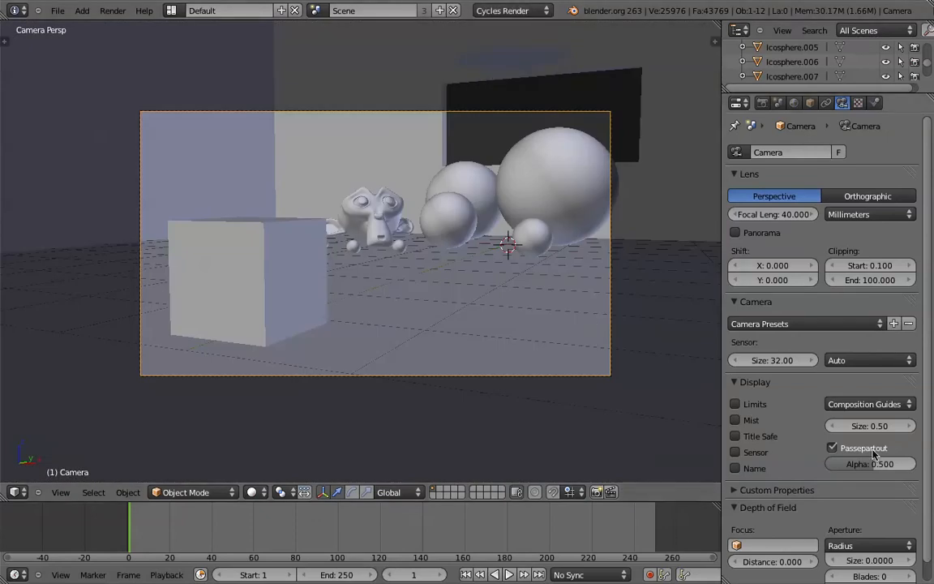
# - Examine the camera's depth of field settings and its placement relative to the cube and the objects behind it
pyautogui.scroll(-1, 892, 452)
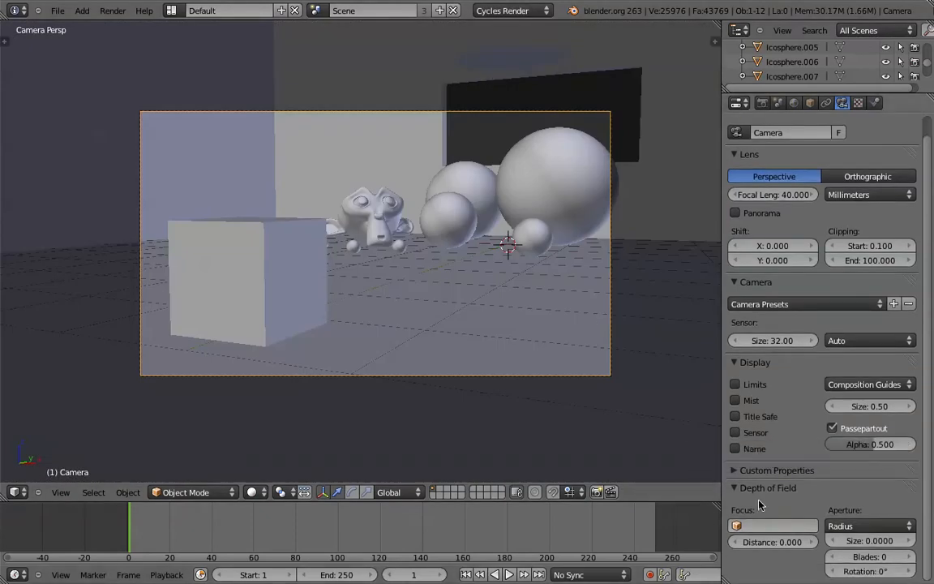
pyautogui.moveTo(630, 132); pyautogui.dragTo(643, 269, button='middle')
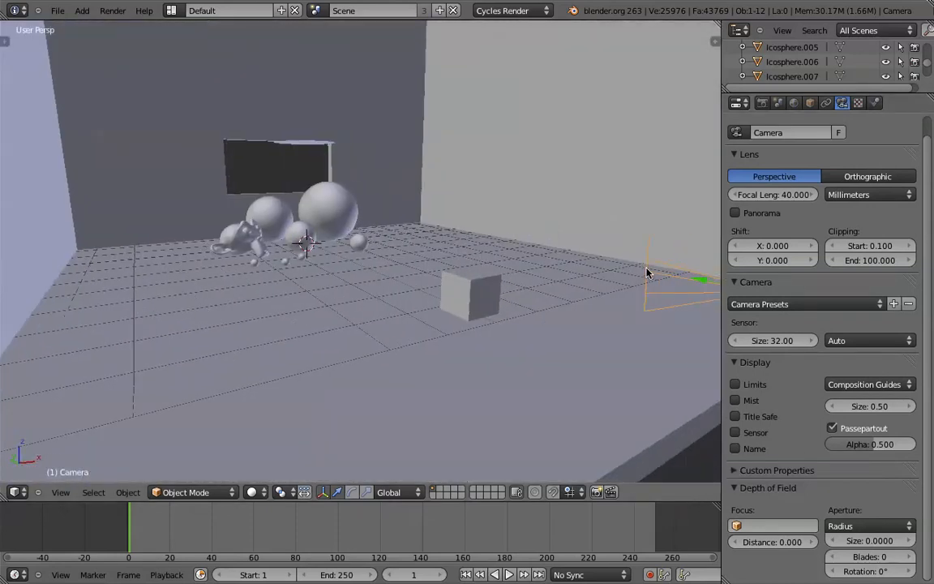
pyautogui.keyDown('ctrl'); pyautogui.scroll(3, 649, 270); pyautogui.keyUp('ctrl')
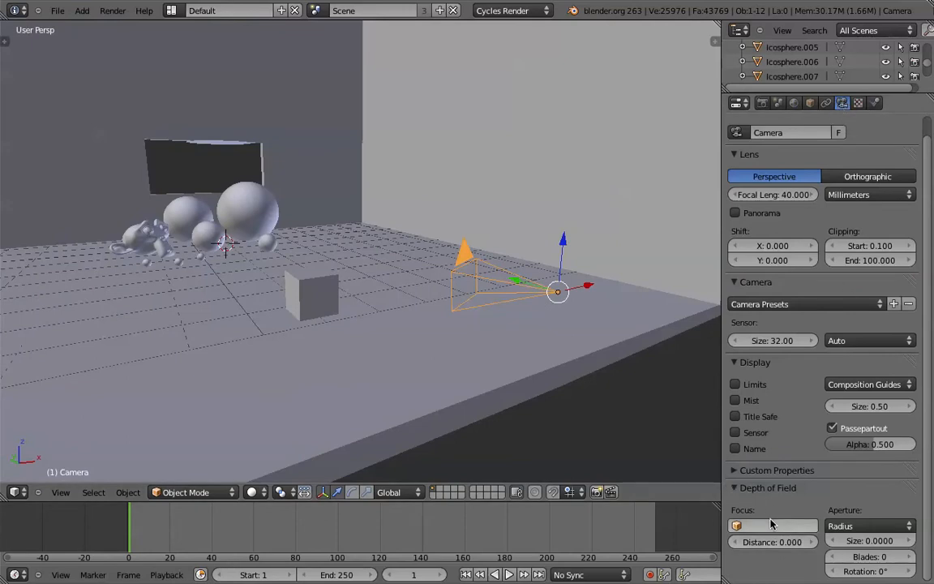
pyautogui.moveTo(424, 377); pyautogui.dragTo(448, 379, button='middle')
pyautogui.scroll(5, 448, 378)
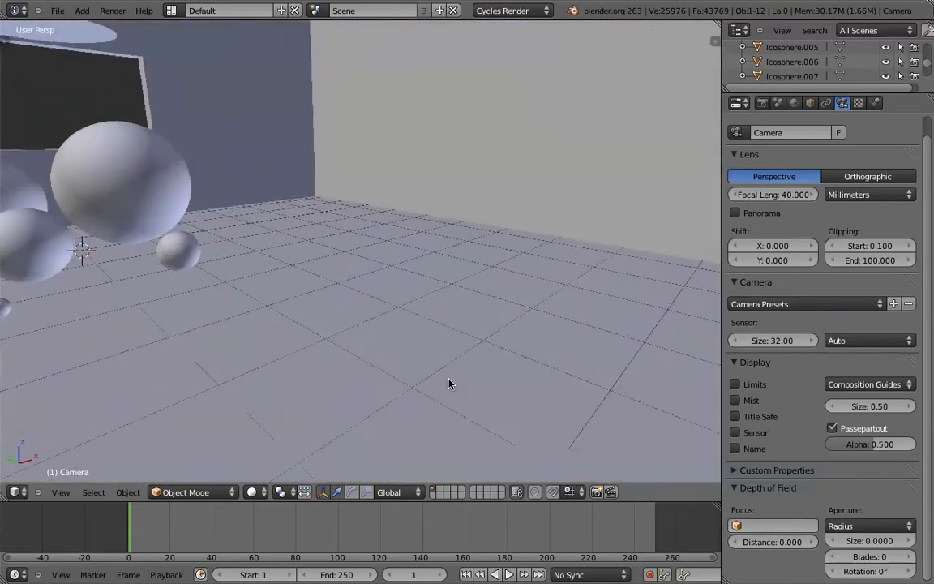
pyautogui.scroll(-4, 449, 384)
pyautogui.moveTo(389, 385); pyautogui.dragTo(519, 348, button='middle')
pyautogui.scroll(-3, 290, 378)
pyautogui.scroll(-4, 256, 371)
pyautogui.scroll(-2, 519, 348)
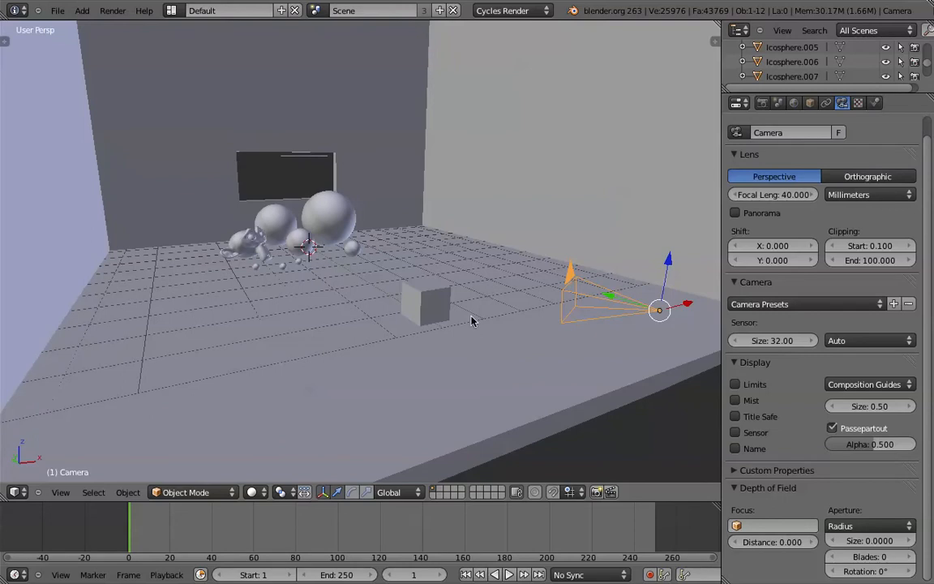
pyautogui.moveTo(438, 308); pyautogui.dragTo(396, 289, button='middle')
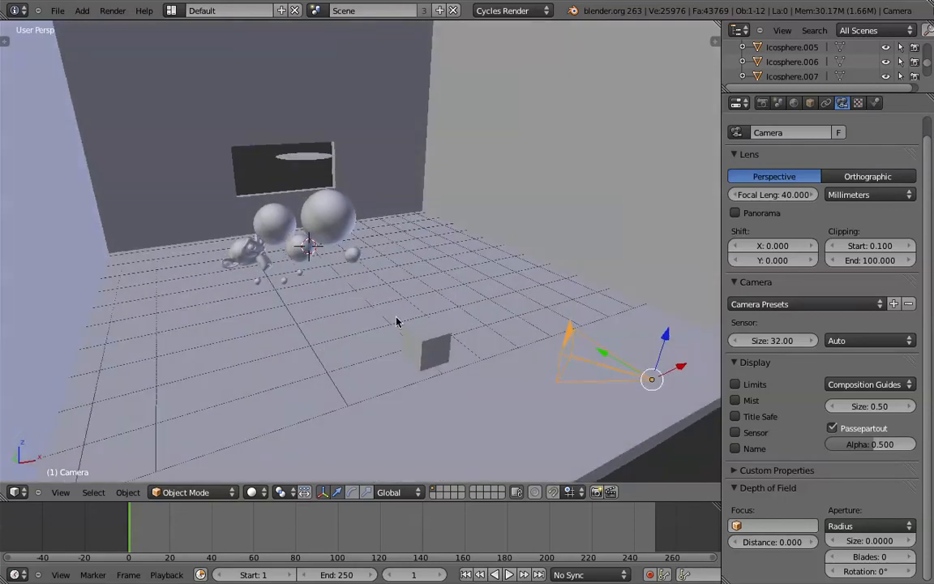
# - Check the foreground cube's object name and set Cube as the camera's depth of field focus object
pyautogui.rightClick(430, 349)
pyautogui.moveTo(470, 313)
pyautogui.mouseDown(button='middle')
pyautogui.moveTo(362, 313)
pyautogui.moveTo(387, 317)
pyautogui.moveTo(357, 323)
pyautogui.moveTo(364, 336)
pyautogui.moveTo(402, 336)
pyautogui.moveTo(480, 314)
pyautogui.mouseUp(button='middle')
pyautogui.rightClick(634, 285)
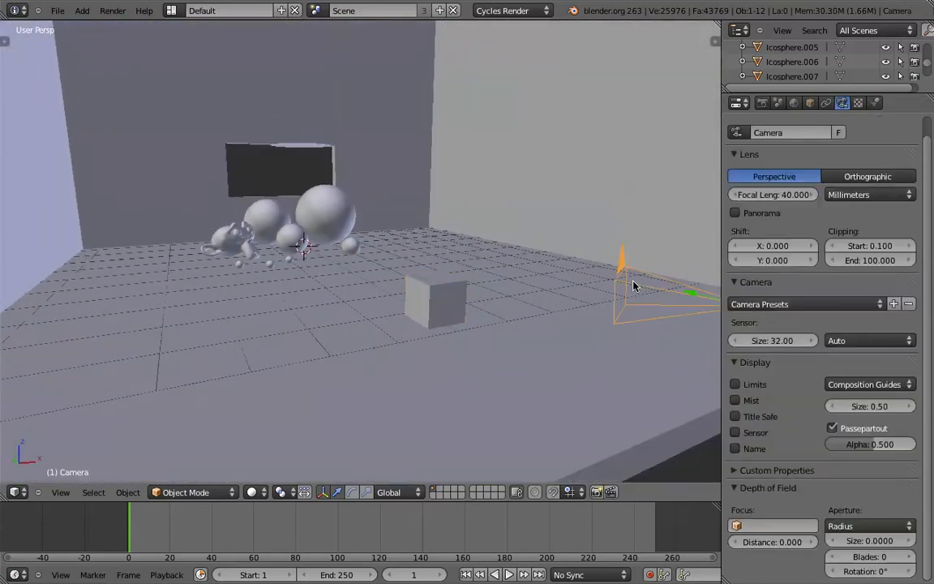
pyautogui.rightClick(456, 304)
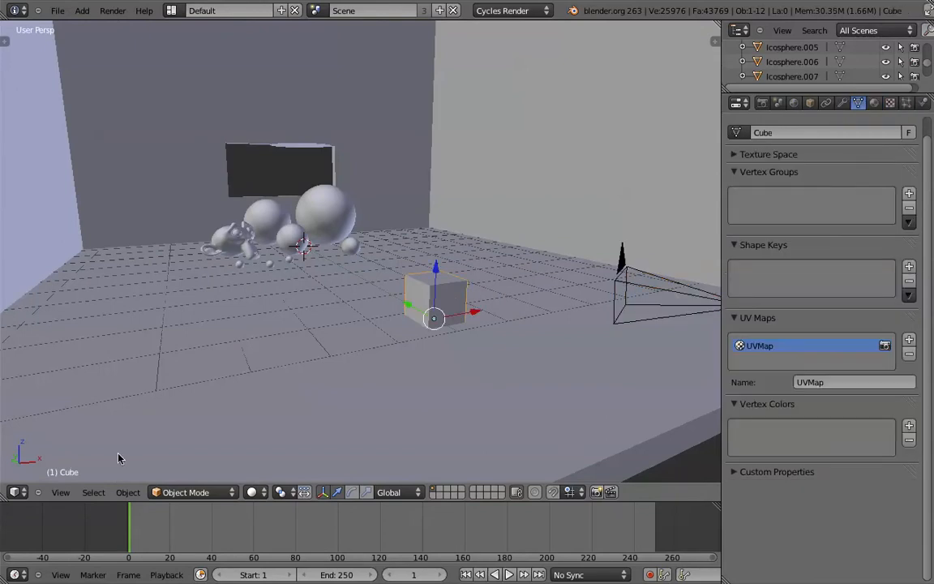
pyautogui.rightClick(619, 290)
pyautogui.rightClick(618, 290)
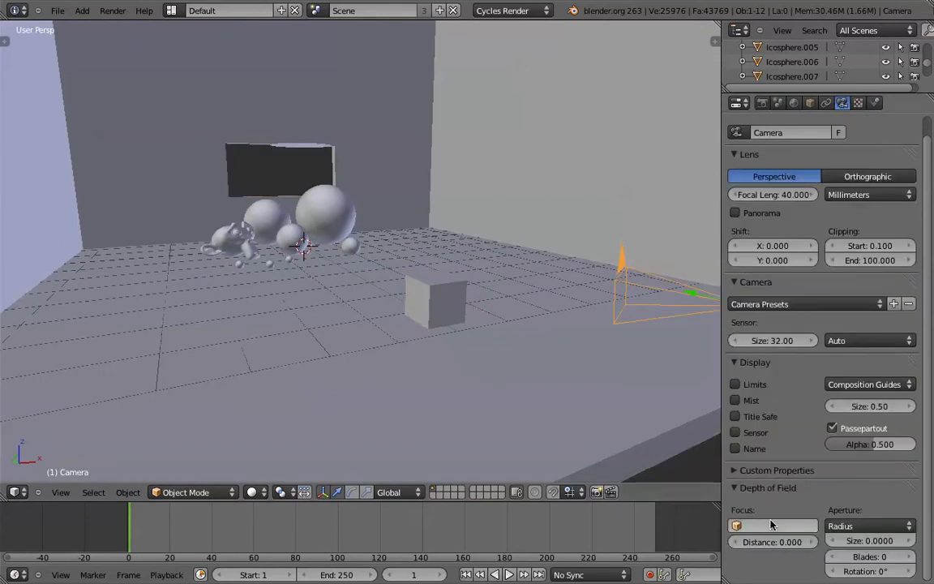
pyautogui.click(772, 526)
pyautogui.click(755, 404)
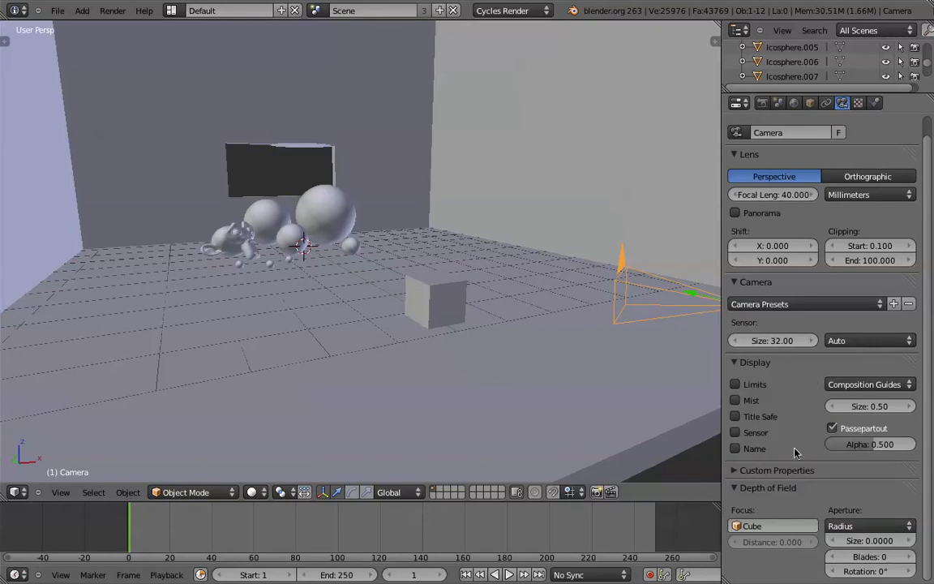
# - Check the render settings, render a test image from the camera view, stop it and return to the viewport
pyautogui.press('KP_0')
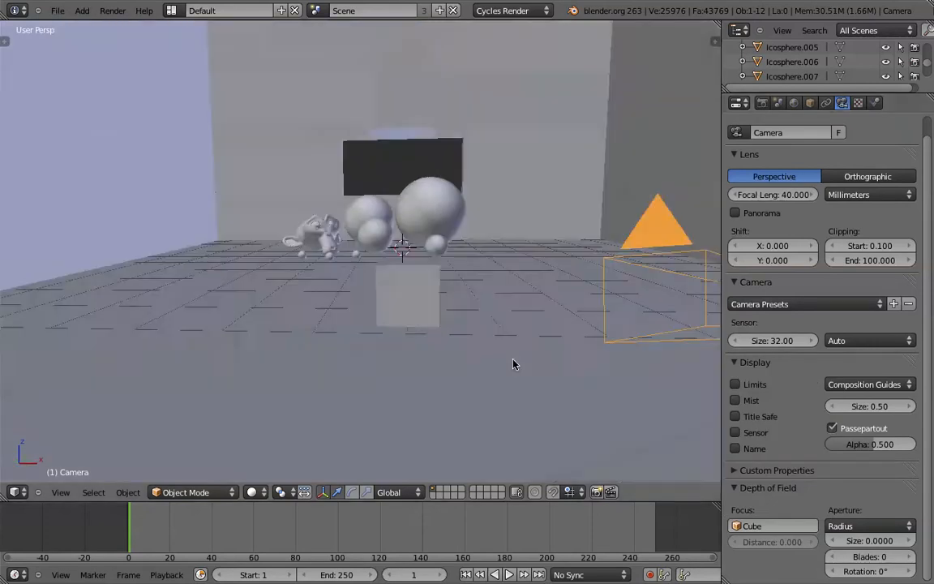
pyautogui.click(761, 102)
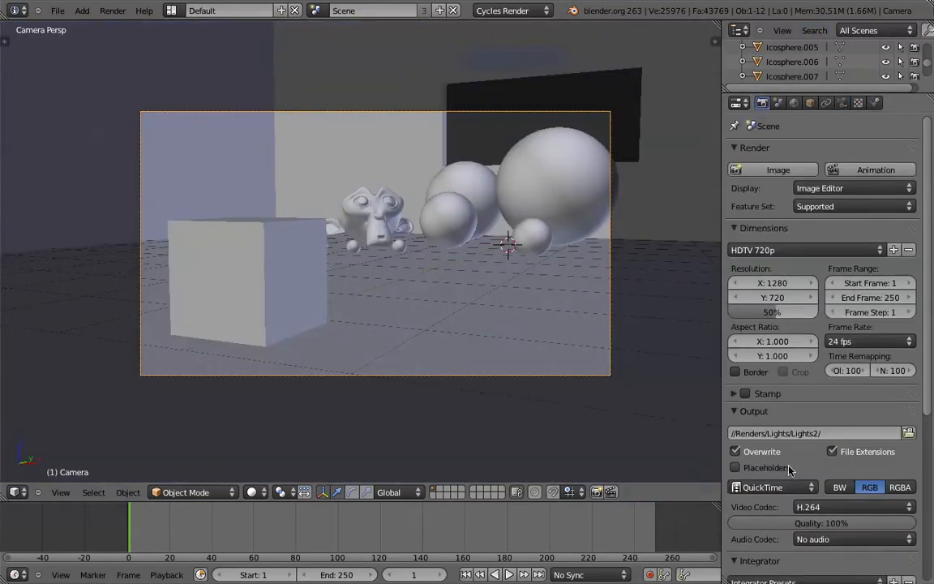
pyautogui.scroll(-5, 791, 470)
pyautogui.scroll(5, 791, 471)
pyautogui.press('F12')
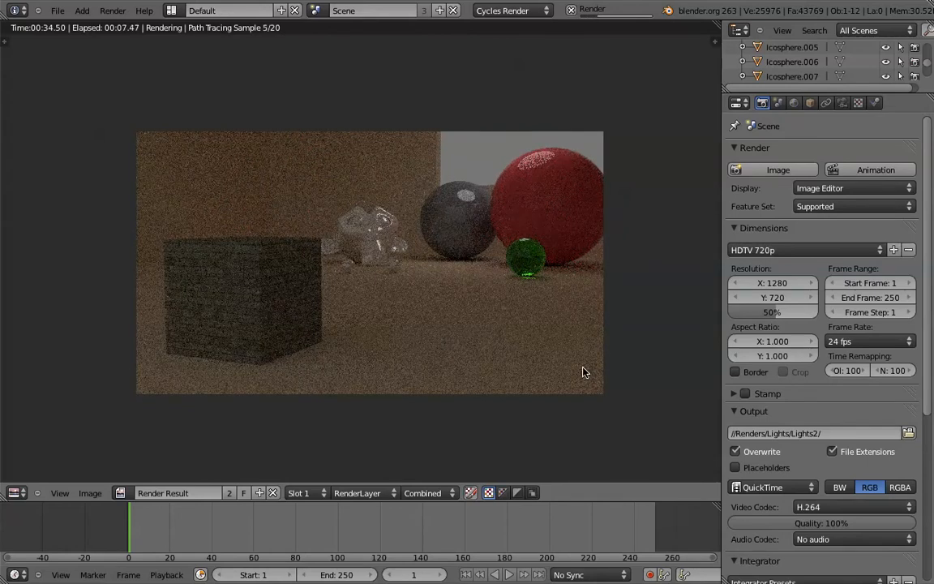
pyautogui.press('Escape')
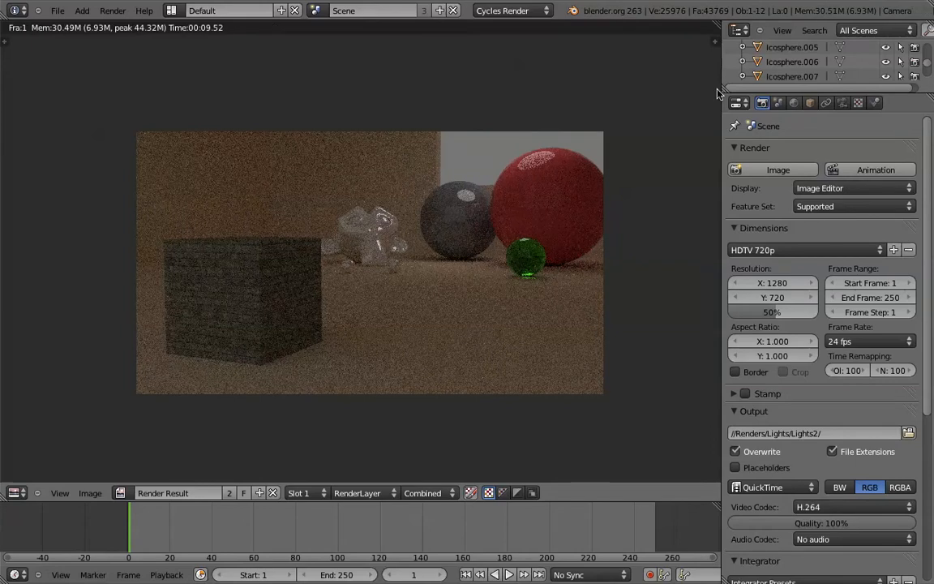
pyautogui.press('Escape')
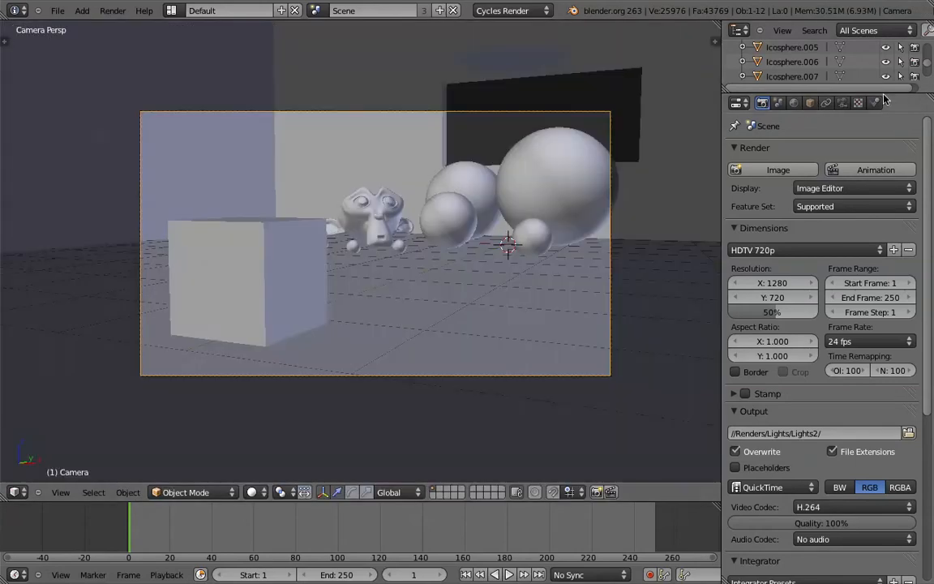
# - Set the camera's depth of field aperture radius size to 0.1
pyautogui.click(842, 102)
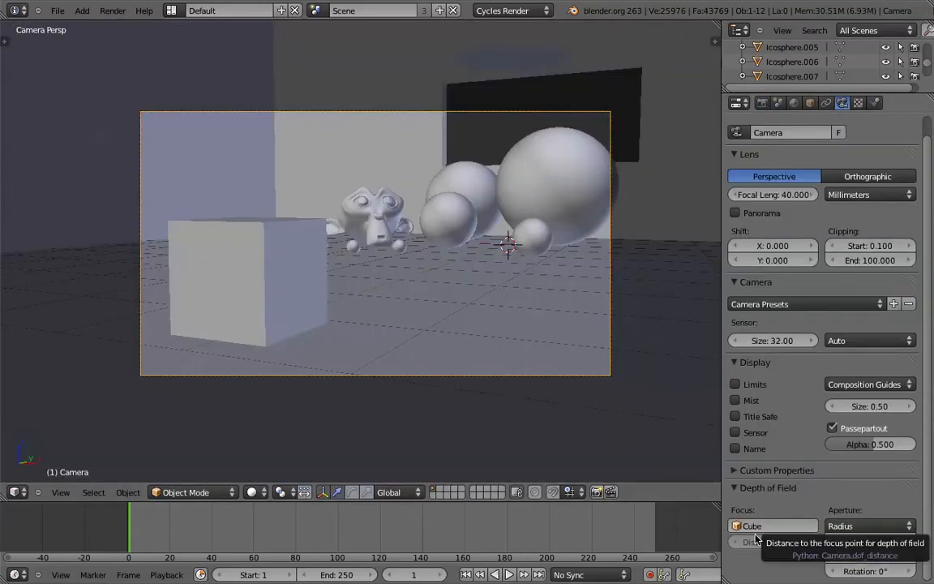
pyautogui.click(861, 540)
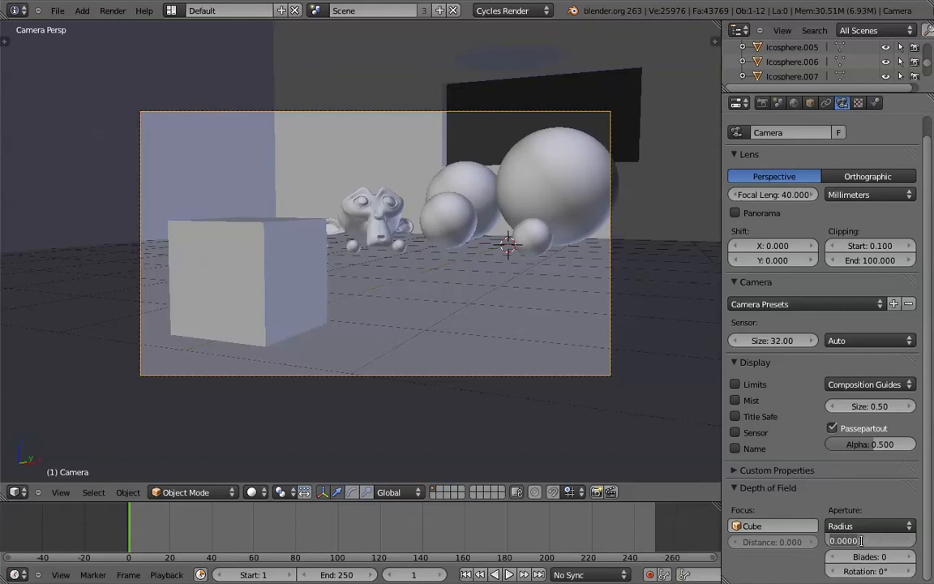
pyautogui.press('BackSpace')
pyautogui.press('Return')
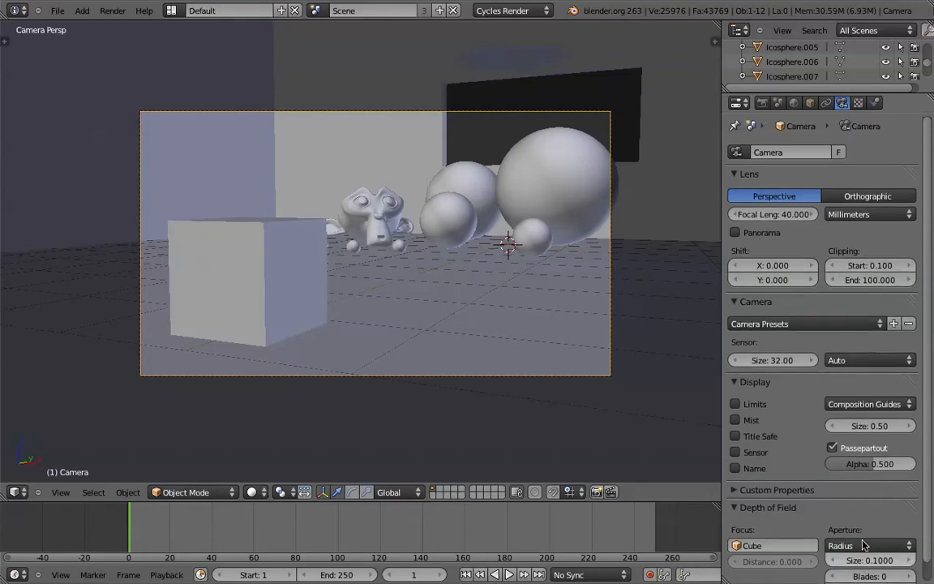
# - Set the camera's depth of field aperture size to 0.3, render a test image, stop it and return to the viewport
pyautogui.click(869, 541)
pyautogui.write('.3')
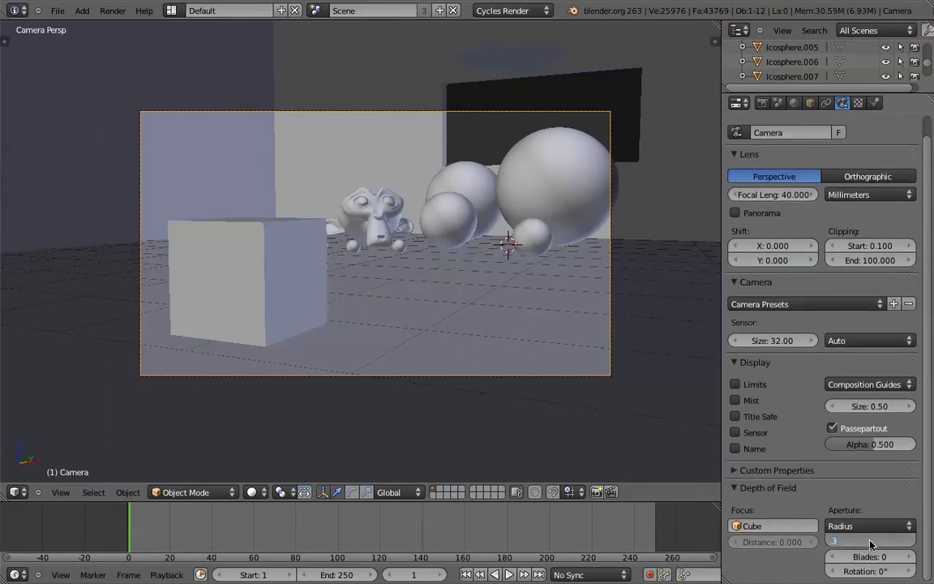
pyautogui.press('Return')
pyautogui.press('F12')
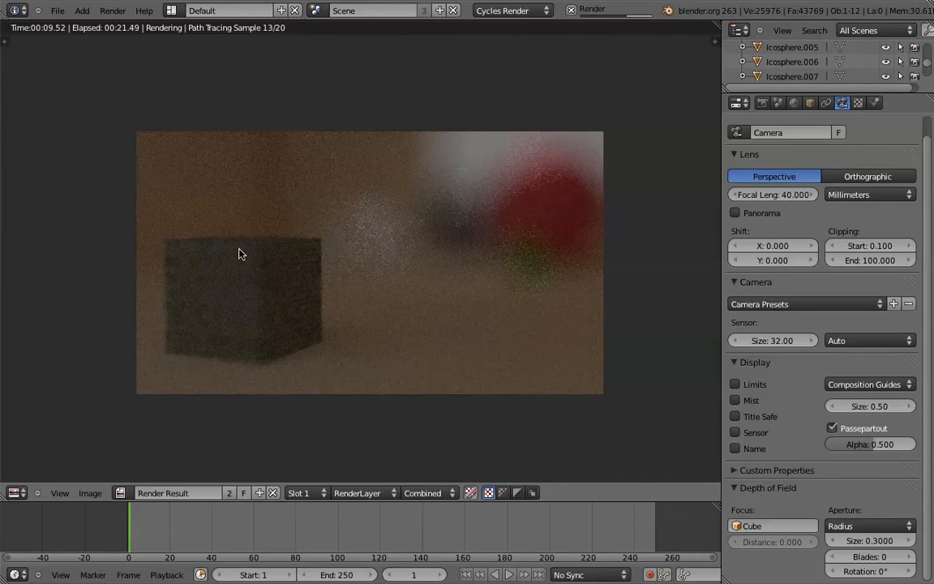
pyautogui.press('Escape')
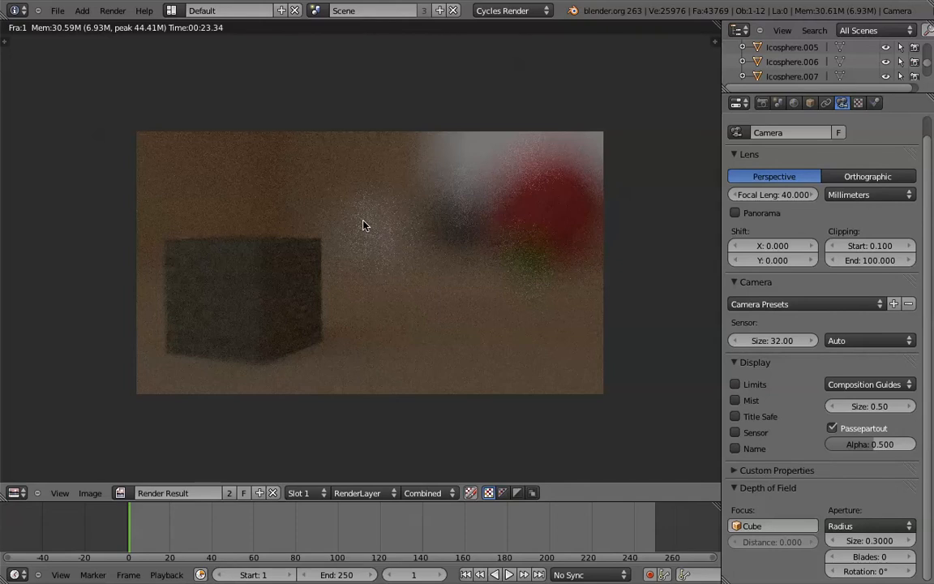
pyautogui.press('Escape')
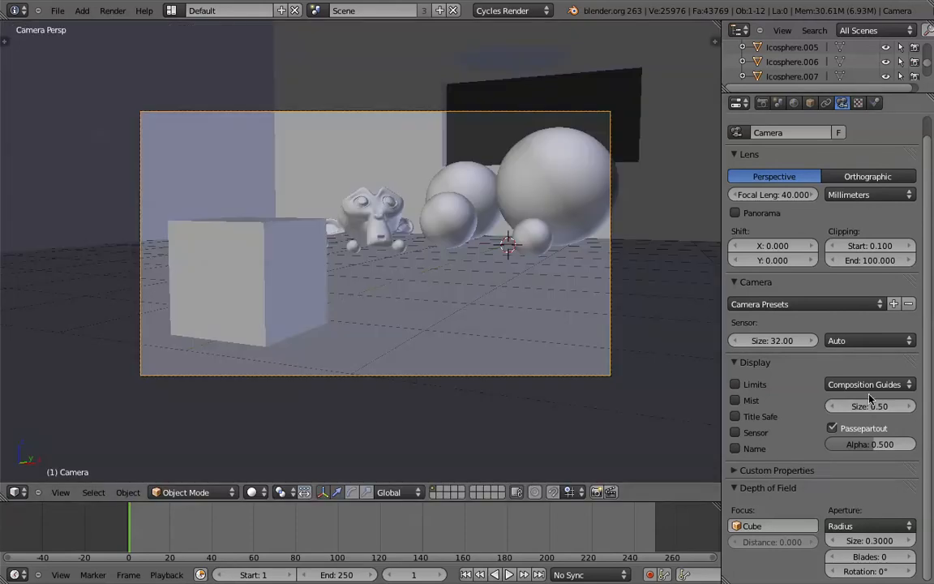
# - Set the camera's aperture size to 0.05, render another test image and return to the viewport
pyautogui.click(856, 540)
pyautogui.write('0')
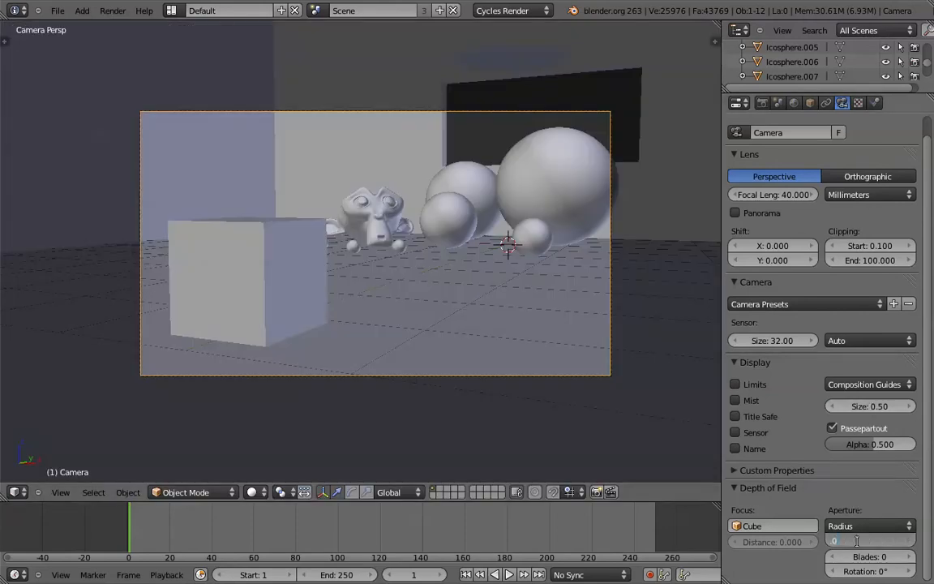
pyautogui.write('.05')
pyautogui.press('Return')
pyautogui.press('F12')
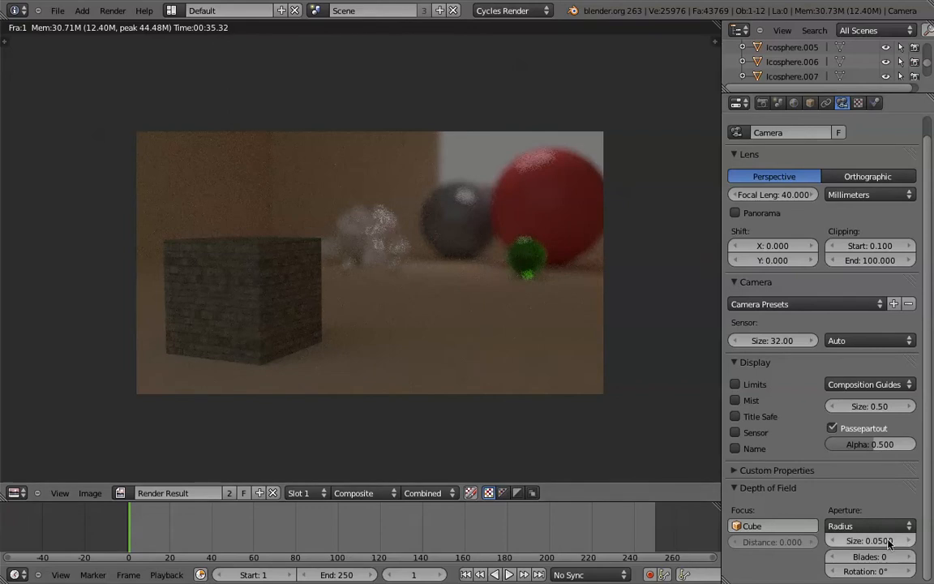
pyautogui.press('Escape')
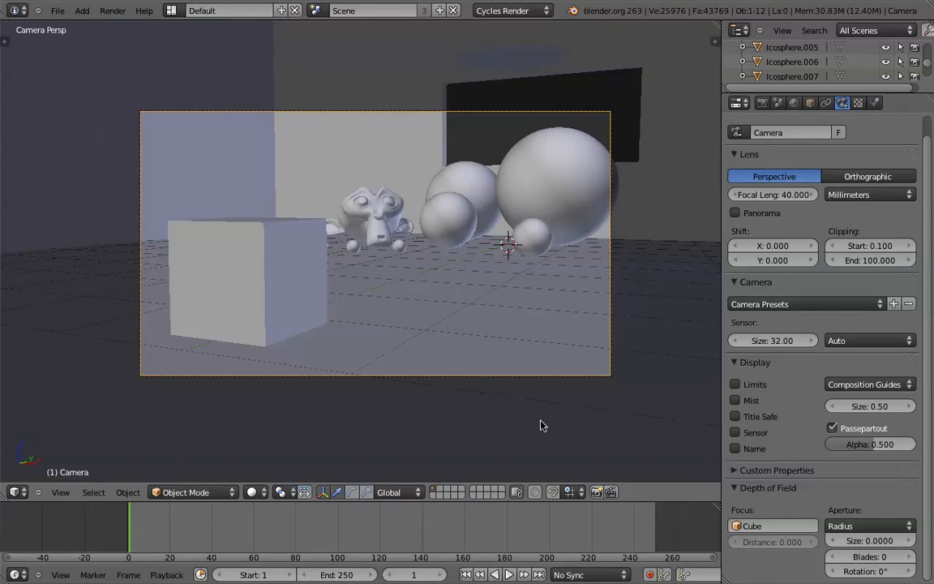
# - Insert a keyframe for the camera's aperture size of 0 at frame 1
pyautogui.rightClick(859, 541)
pyautogui.rightClick(863, 542)
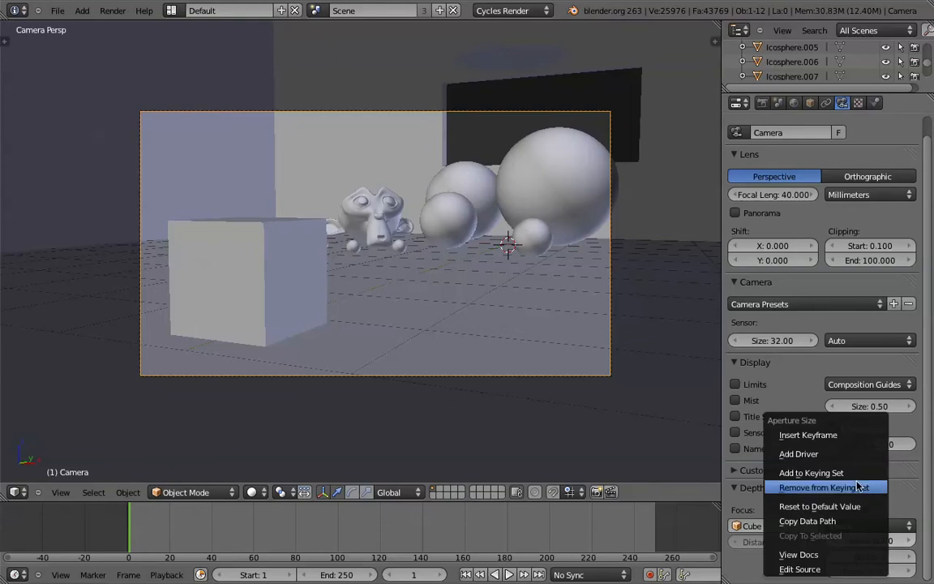
pyautogui.click(841, 442)
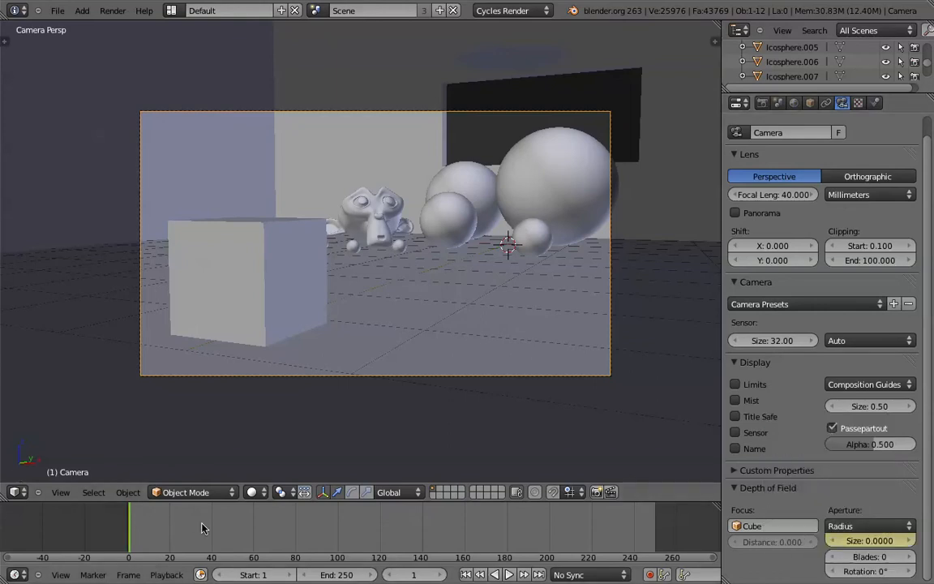
# - At frame 20, set the aperture size to 0.05, insert a keyframe for it and return to the first frame
pyautogui.click(168, 532)
pyautogui.click(869, 540)
pyautogui.write('.05')
pyautogui.press('Return')
pyautogui.rightClick(868, 540)
pyautogui.click(811, 453)
pyautogui.hotkey('shift', 'Left')
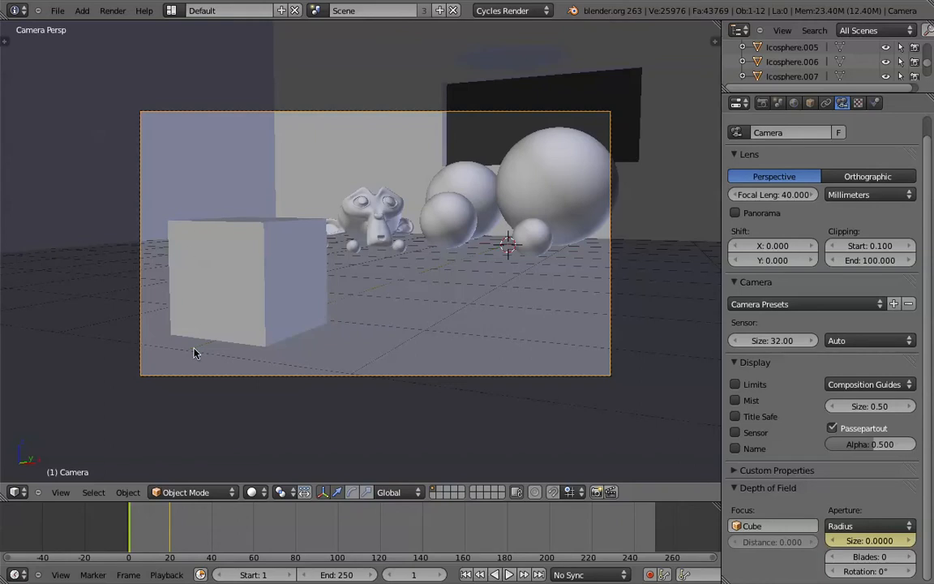
pyautogui.moveTo(213, 290)
pyautogui.keyDown('shift'); pyautogui.mouseDown(button='middle')
pyautogui.moveTo(230, 321)
pyautogui.moveTo(246, 299)
pyautogui.mouseUp(button='middle'); pyautogui.keyUp('shift')
pyautogui.scroll(1, 773, 538)
pyautogui.scroll(-1, 772, 538)
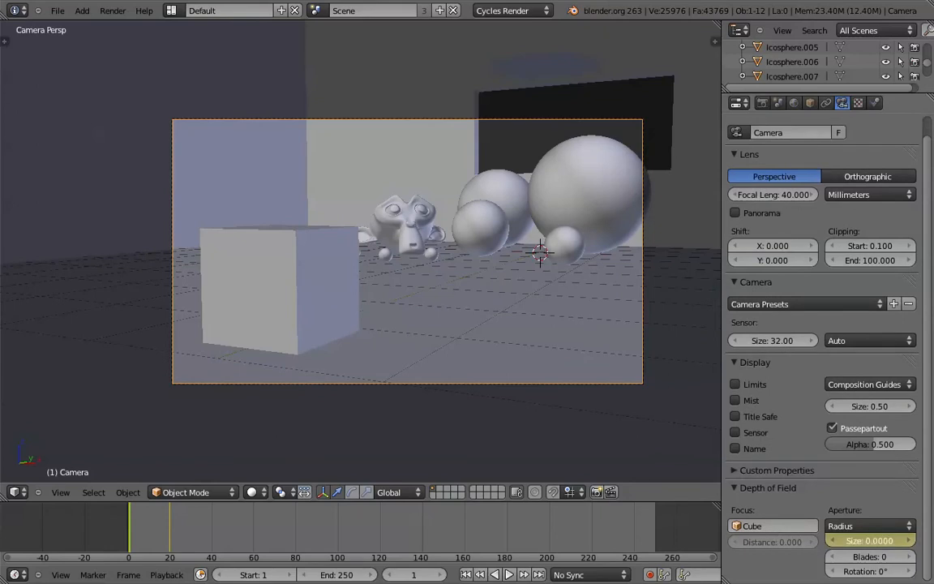
pyautogui.moveTo(900, 541); pyautogui.dragTo(882, 541)
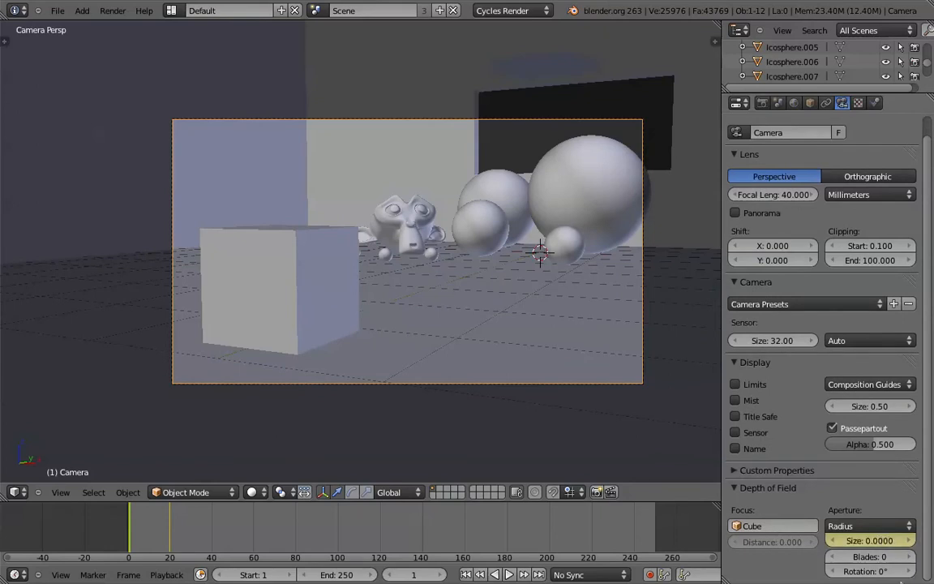
pyautogui.scroll(1, 864, 488)
pyautogui.keyDown('shift'); pyautogui.moveTo(567, 201); pyautogui.dragTo(492, 188, button='middle'); pyautogui.keyUp('shift')
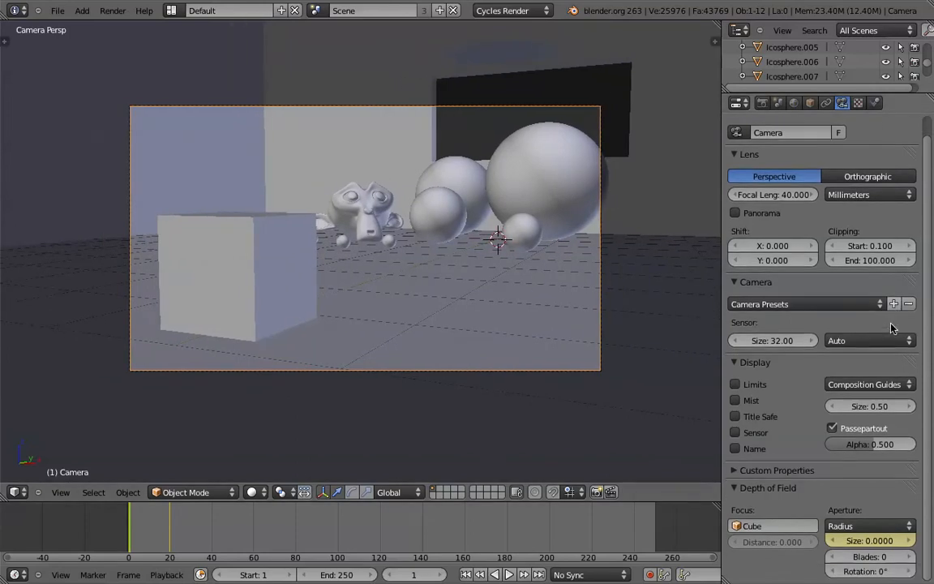
pyautogui.scroll(1, 892, 327)
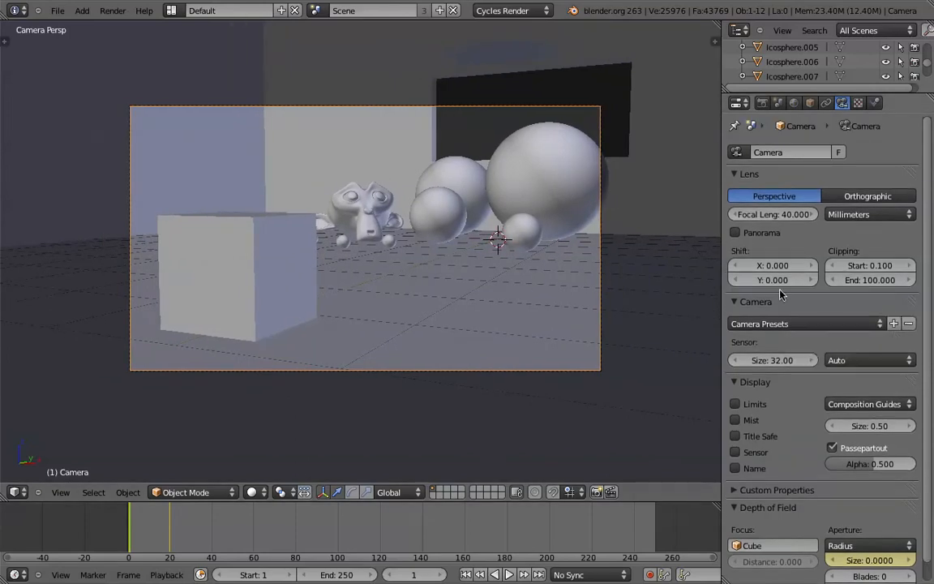
# - Delete the aperture size keyframes at frames 1 and 20 and return to the first frame
pyautogui.rightClick(869, 560)
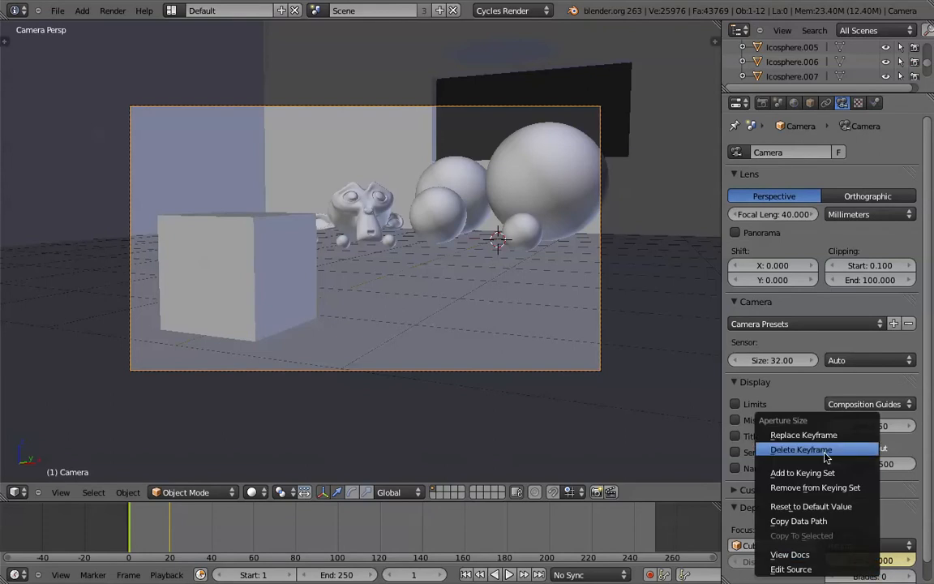
pyautogui.click(791, 432)
pyautogui.click(169, 552)
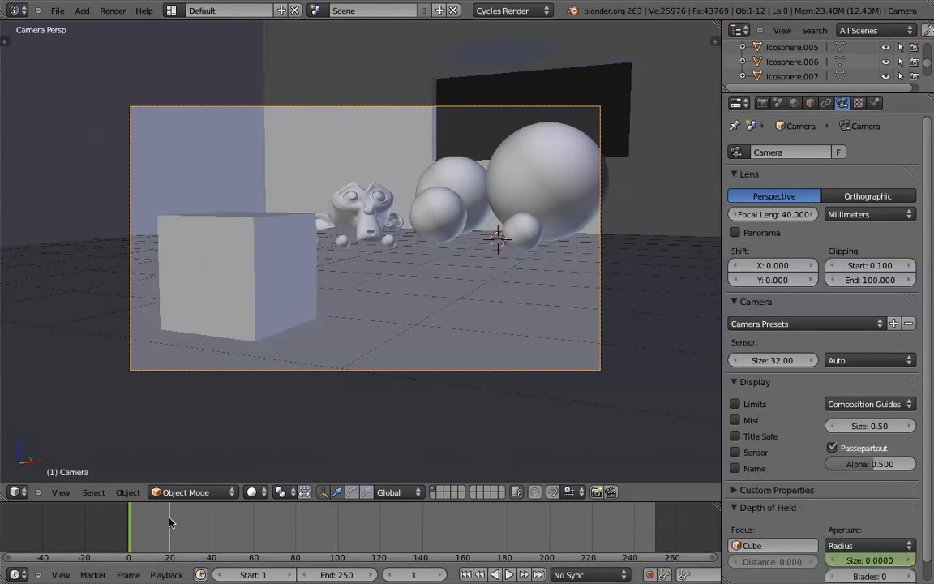
pyautogui.rightClick(860, 560)
pyautogui.click(795, 448)
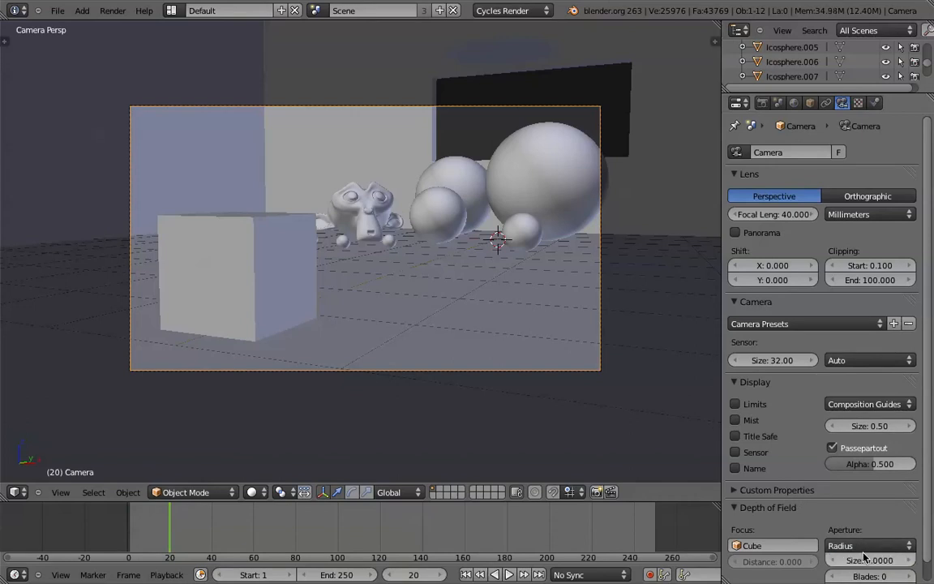
pyautogui.hotkey('shift', 'Left')
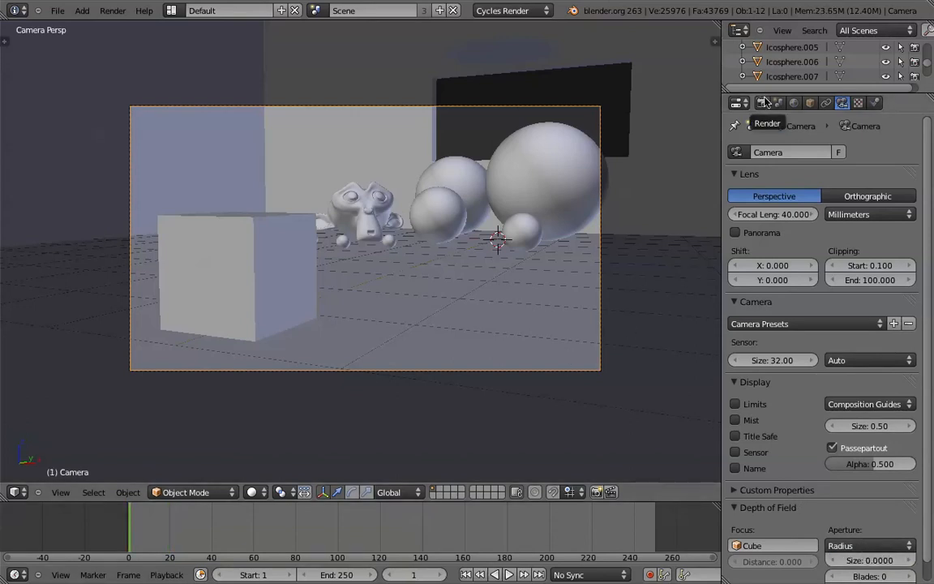
# - Examine the scene's render settings, including the dimensions, output format, and the integrator's samples and bounces
pyautogui.moveTo(902, 78); pyautogui.dragTo(902, 82, button='middle')
pyautogui.scroll(5, 902, 79)
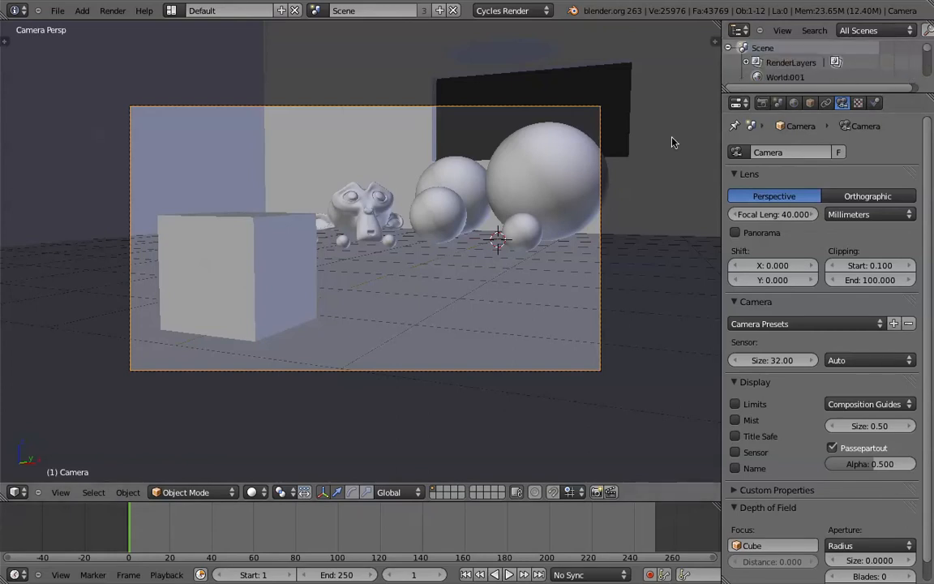
pyautogui.click(762, 107)
pyautogui.scroll(-10, 884, 266)
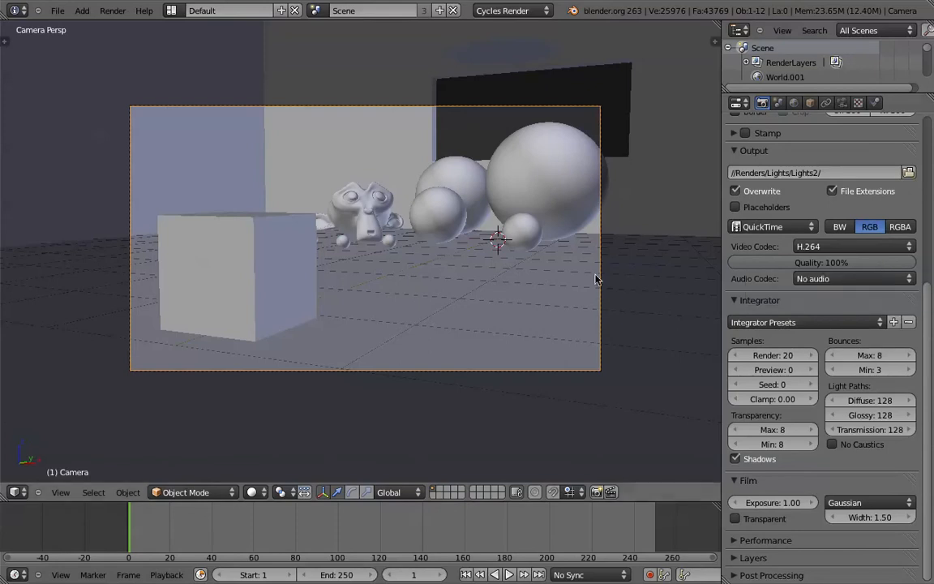
pyautogui.keyDown('shift'); pyautogui.moveTo(578, 199); pyautogui.dragTo(587, 254, button='middle'); pyautogui.keyUp('shift')
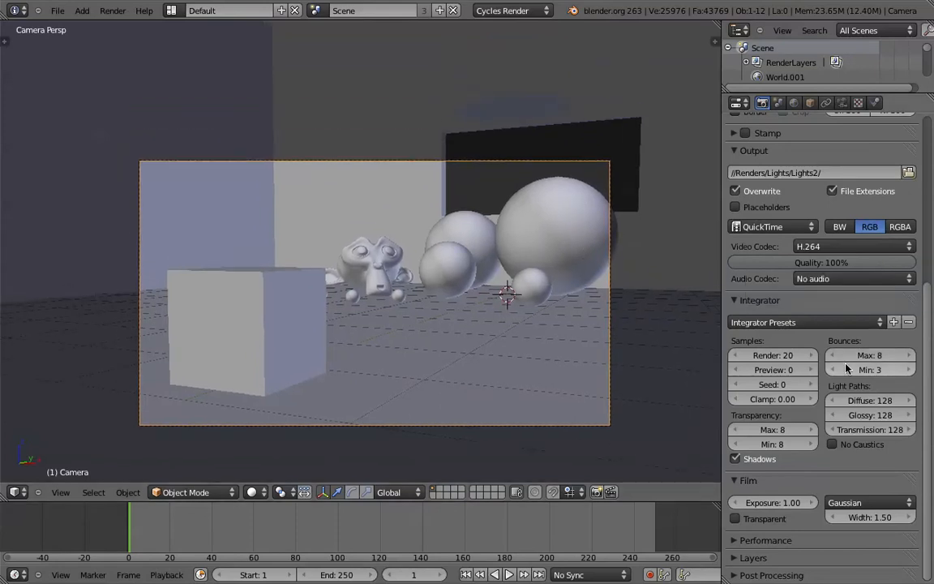
pyautogui.scroll(6, 861, 408)
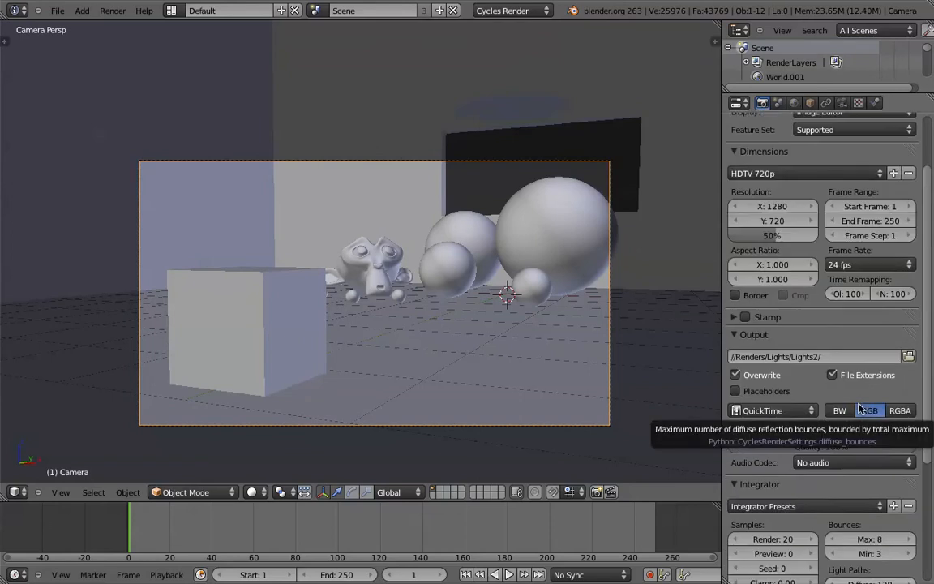
pyautogui.scroll(2, 861, 408)
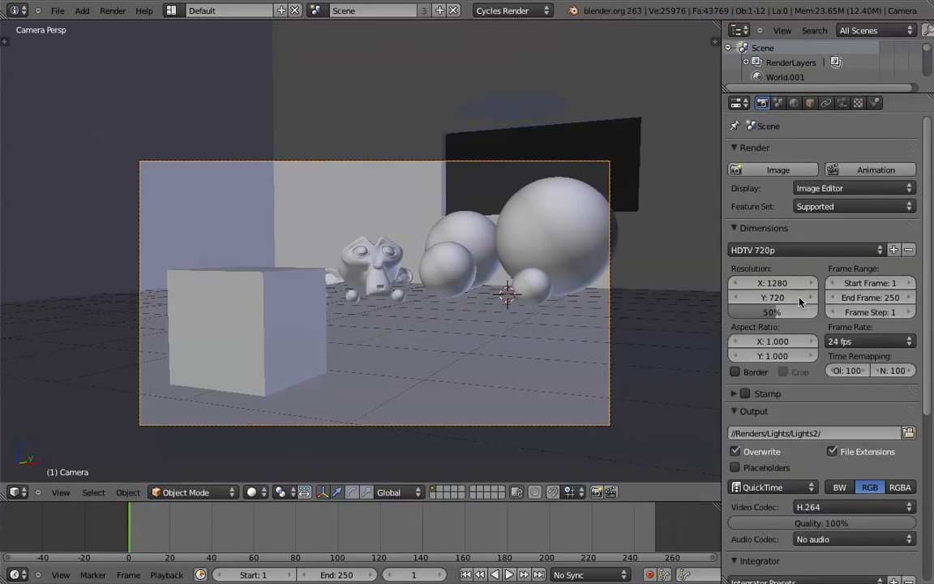
pyautogui.scroll(-9, 791, 322)
pyautogui.scroll(8, 791, 322)
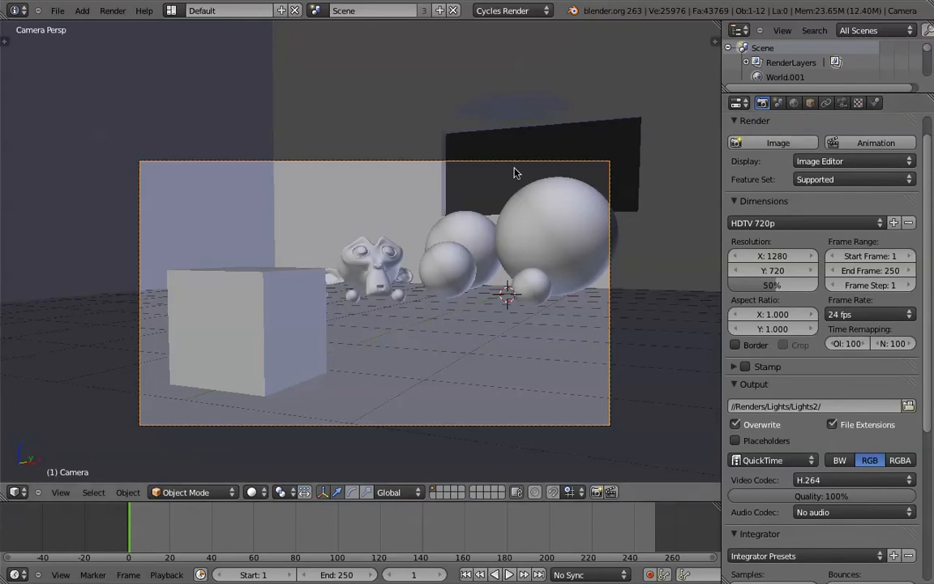
# - Render frame 1 from the camera with the aperture size at 0 and inspect the sharpness of the objects
pyautogui.press('F12')
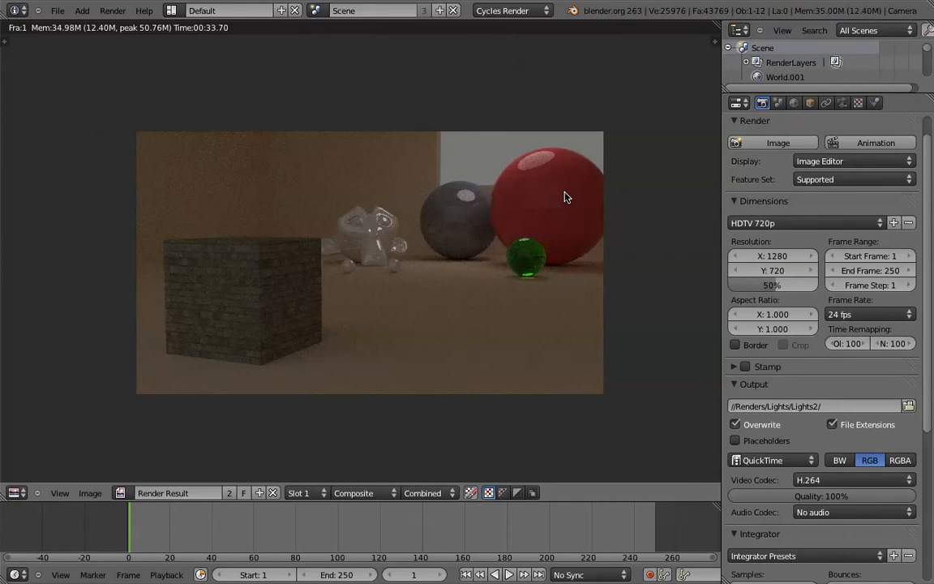
pyautogui.hscroll(1, 565, 197)
pyautogui.scroll(-1, 566, 197)
pyautogui.hscroll(-1, 566, 197)
pyautogui.scroll(1, 565, 197)
pyautogui.hscroll(1, 565, 197)
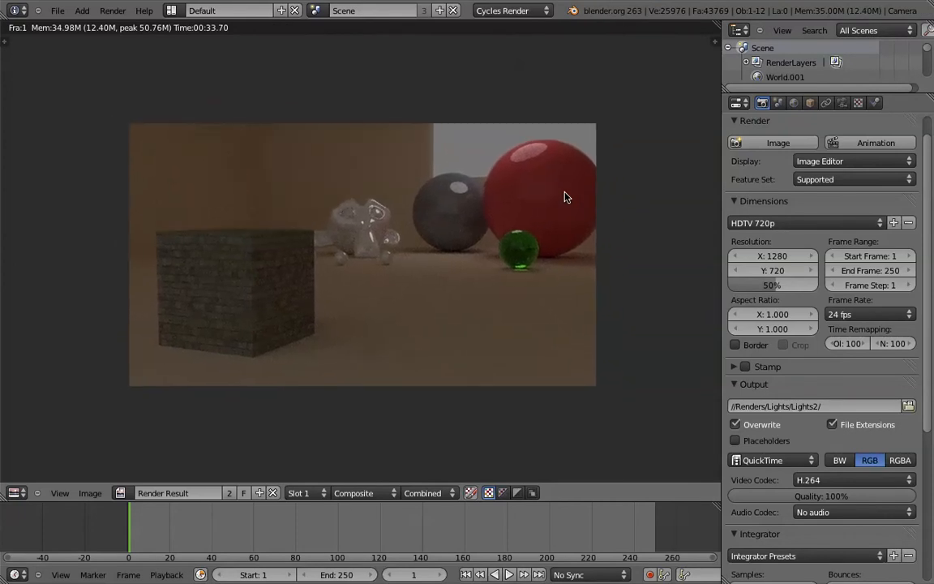
pyautogui.hscroll(-1, 566, 197)
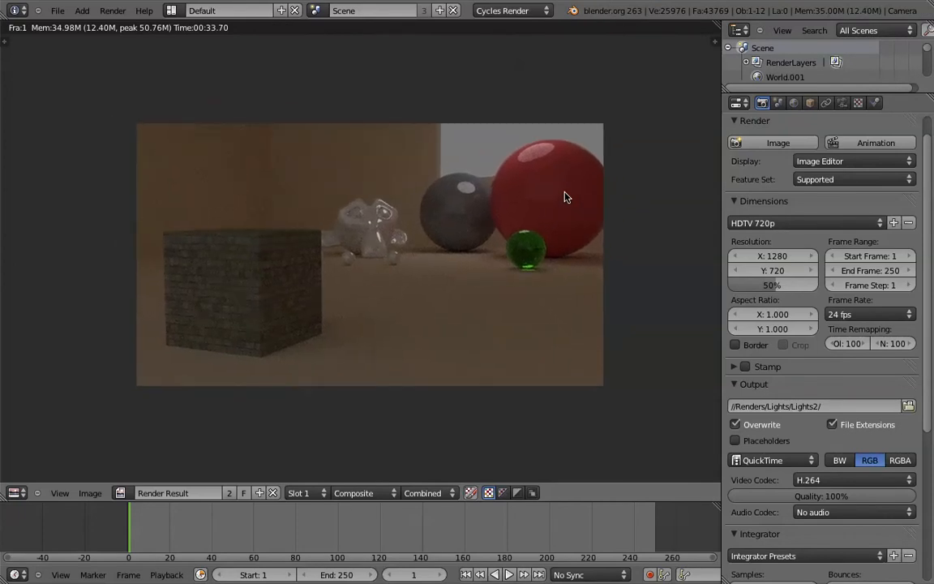
# - Review the camera's depth of field focus and aperture options and the focus object list, and return to the render settings
pyautogui.click(847, 104)
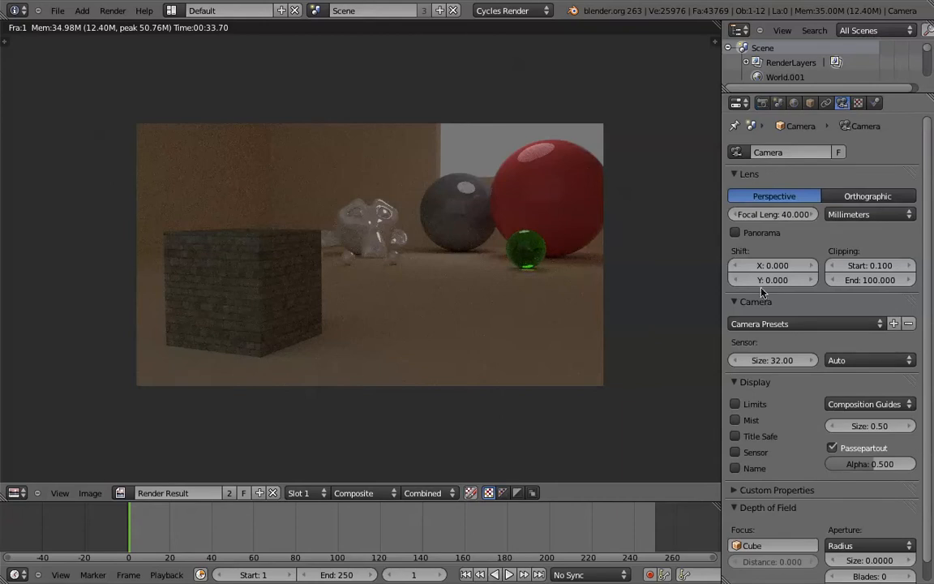
pyautogui.scroll(-1, 768, 425)
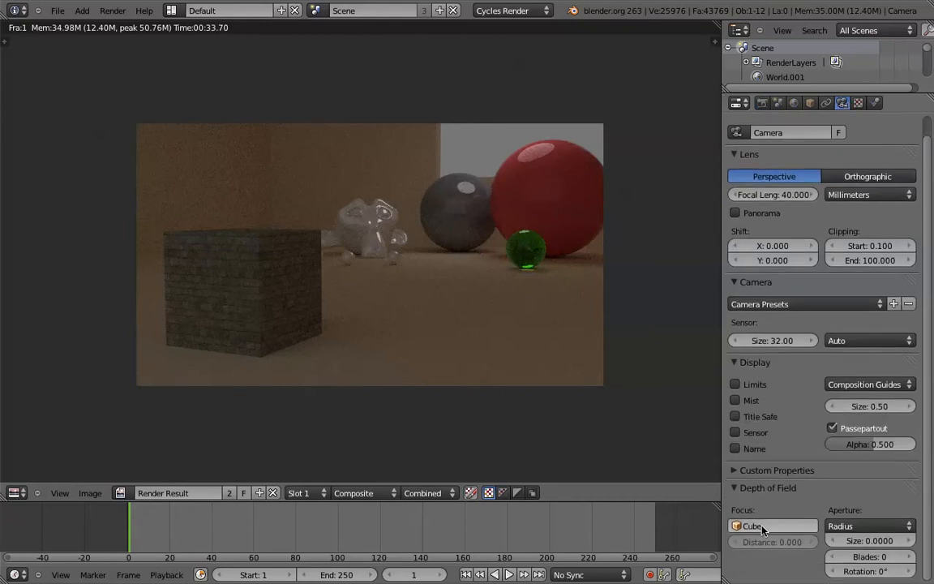
pyautogui.scroll(1, 775, 529)
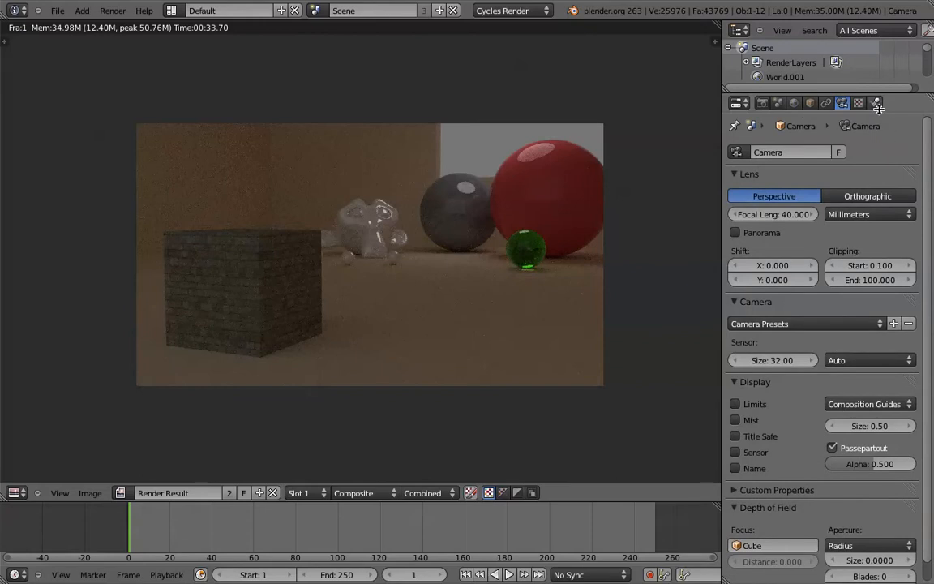
pyautogui.scroll(-1, 872, 219)
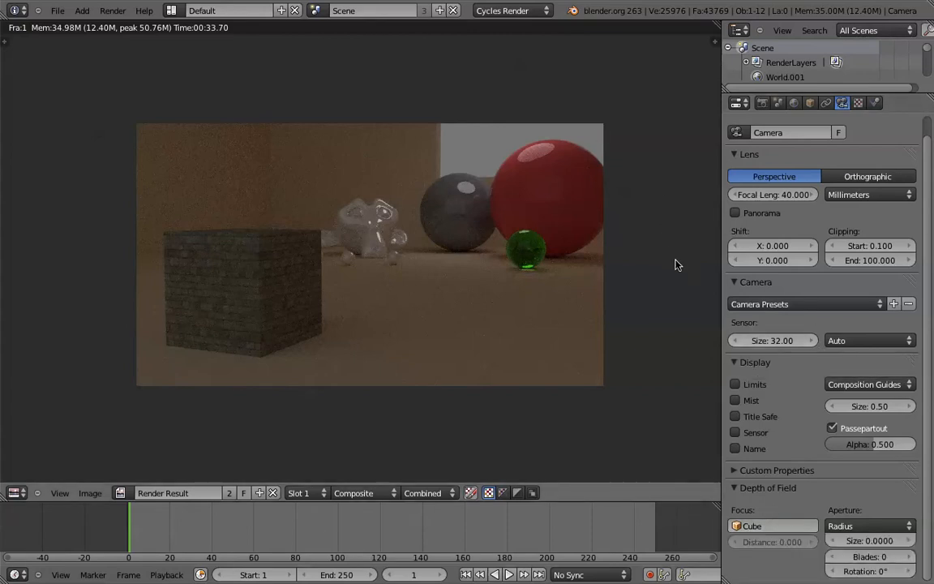
pyautogui.moveTo(625, 215); pyautogui.dragTo(605, 227, button='middle')
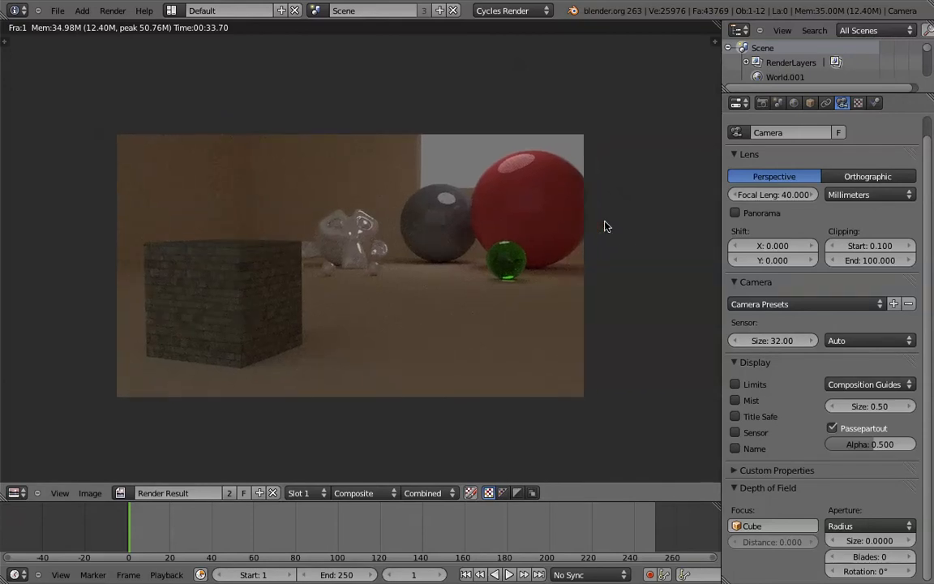
pyautogui.click(767, 531)
pyautogui.click(745, 402)
pyautogui.click(761, 102)
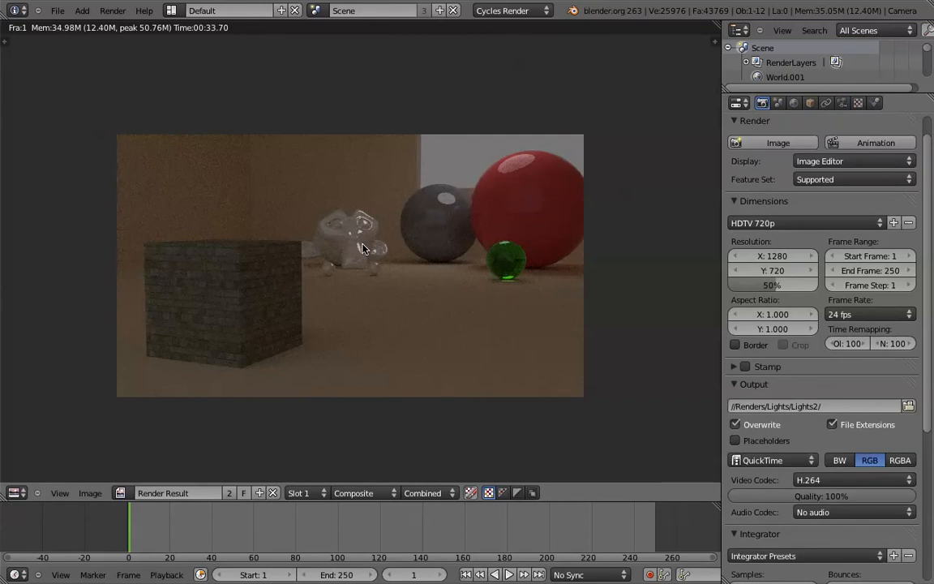
# - Switch to the Compositing screen layout and shift the Render Layers node slightly
pyautogui.hotkey('ctrl', 'Left')
pyautogui.press('Home')
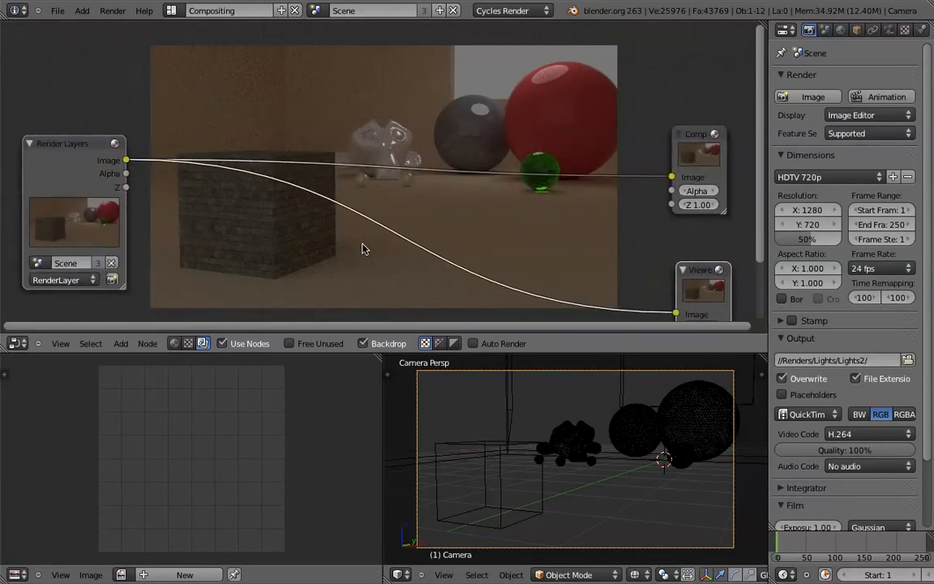
pyautogui.moveTo(63, 93); pyautogui.dragTo(72, 89)
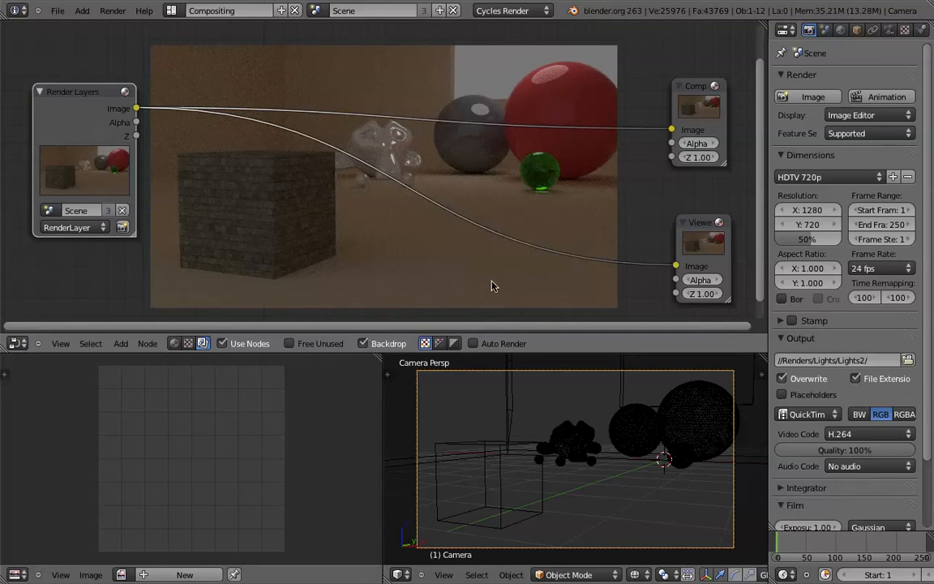
# - Move the Viewer node closer to the Composite node above it and slightly toward the Render Layers node
pyautogui.hotkey('shift', 'a')
pyautogui.moveTo(318, 162)
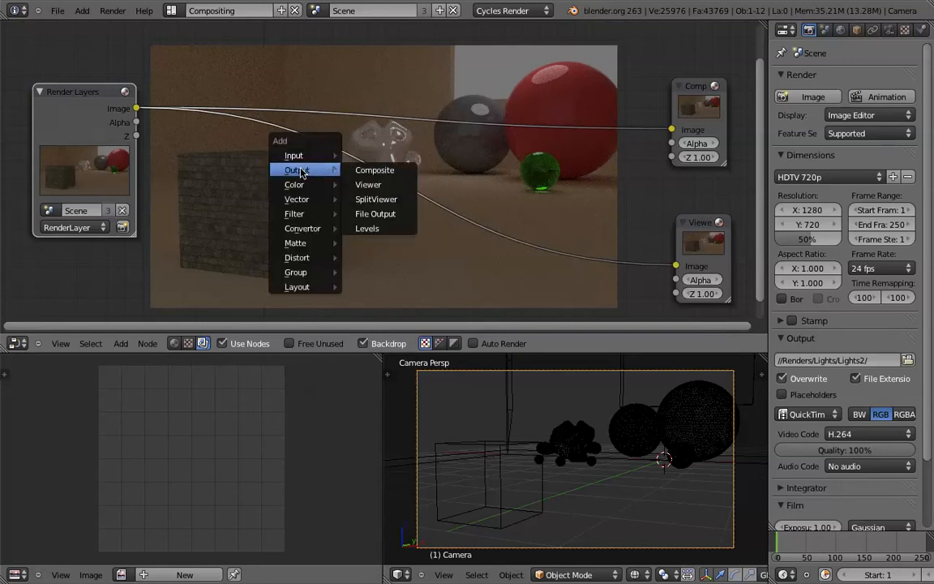
pyautogui.moveTo(702, 222); pyautogui.dragTo(681, 192)
pyautogui.moveTo(656, 235)
pyautogui.mouseDown()
pyautogui.moveTo(138, 110)
pyautogui.moveTo(698, 298)
pyautogui.moveTo(661, 238)
pyautogui.mouseUp()
pyautogui.moveTo(501, 231); pyautogui.dragTo(480, 292, button='middle')
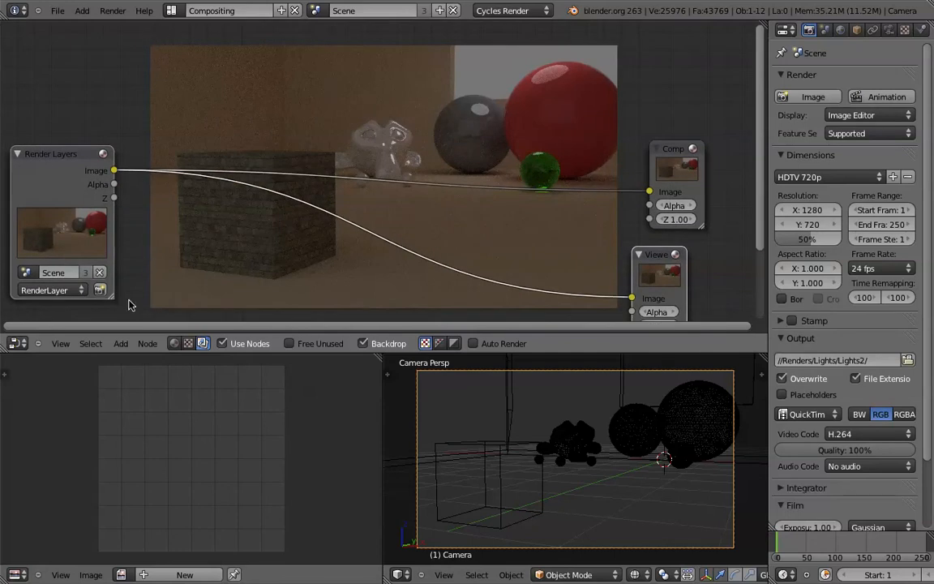
pyautogui.moveTo(593, 8)
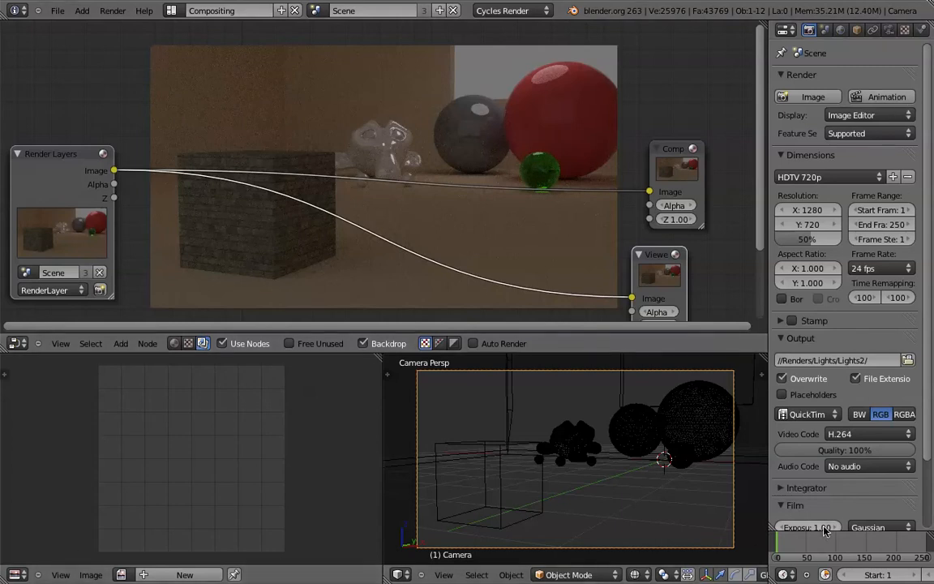
pyautogui.scroll(-3, 217, 203)
pyautogui.hscroll(-2, 217, 203)
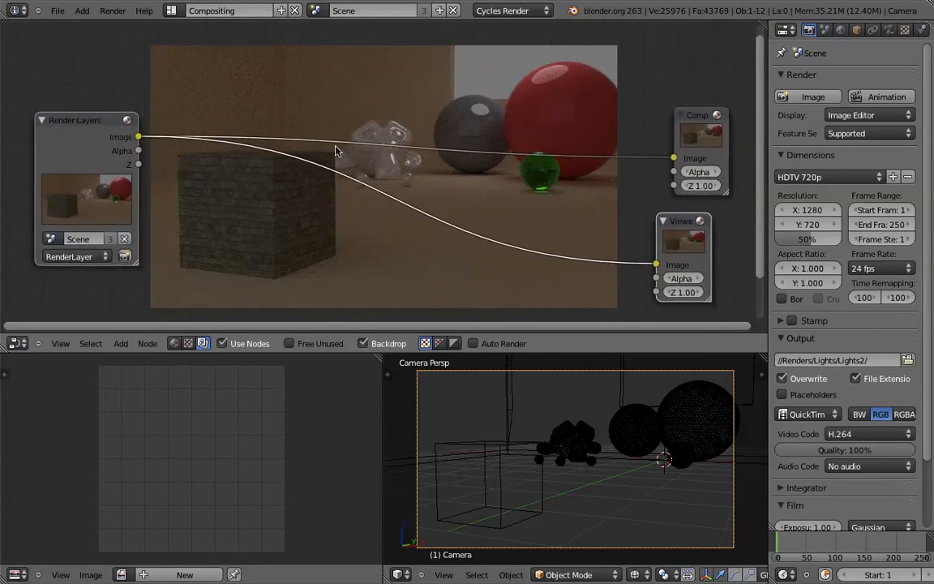
# - Maximize the node editor so the compositing nodes and the backdrop fill the whole window
pyautogui.hotkey('ctrl', 'Up')
pyautogui.hscroll(2, 553, 466)
pyautogui.scroll(-4, 553, 466)
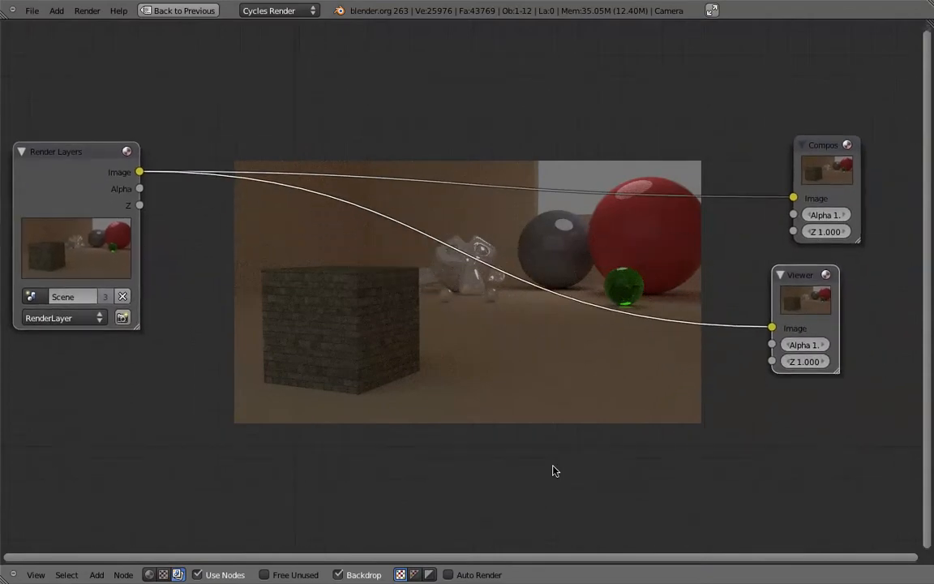
pyautogui.scroll(3, 553, 466)
pyautogui.hscroll(-1, 553, 466)
pyautogui.hotkey('ctrl', 'Up')
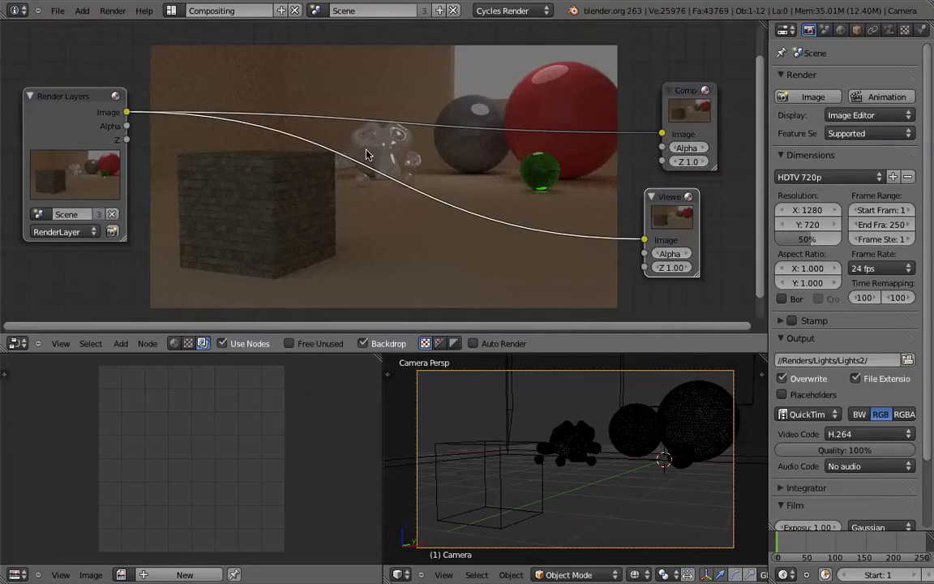
pyautogui.hotkey('ctrl', 'Up')
pyautogui.hotkey('ctrl', 'Up')
pyautogui.hotkey('ctrl', 'Up')
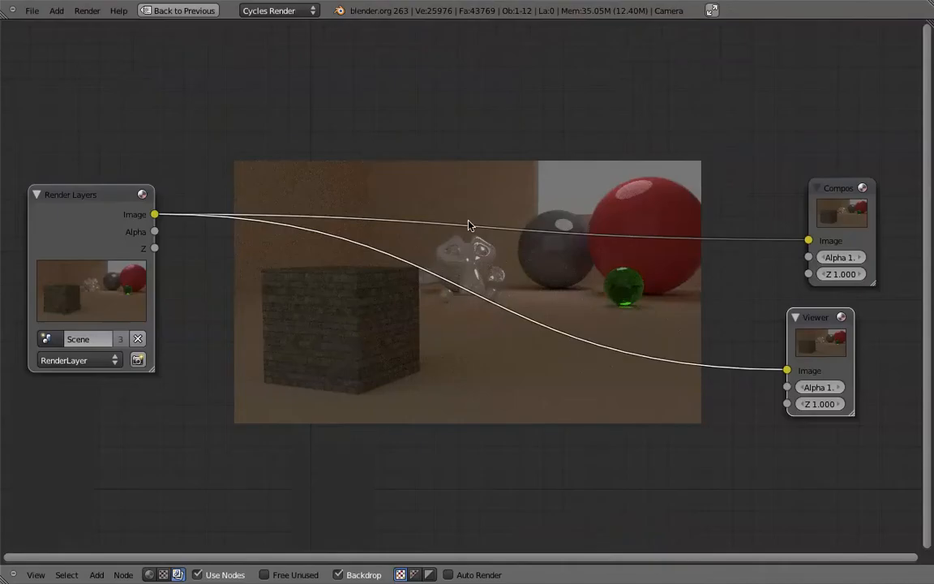
pyautogui.scroll(-1, 469, 226)
pyautogui.scroll(-1, 469, 225)
pyautogui.keyDown('ctrl'); pyautogui.scroll(2, 468, 226); pyautogui.keyUp('ctrl')
pyautogui.keyDown('ctrl'); pyautogui.scroll(-2, 469, 225); pyautogui.keyUp('ctrl')
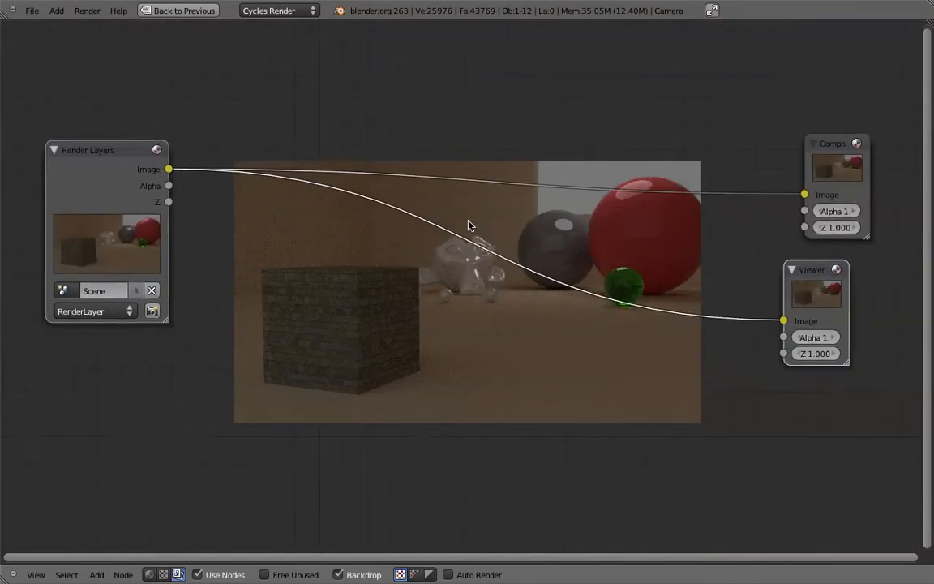
pyautogui.scroll(4, 469, 226)
pyautogui.scroll(-5, 469, 225)
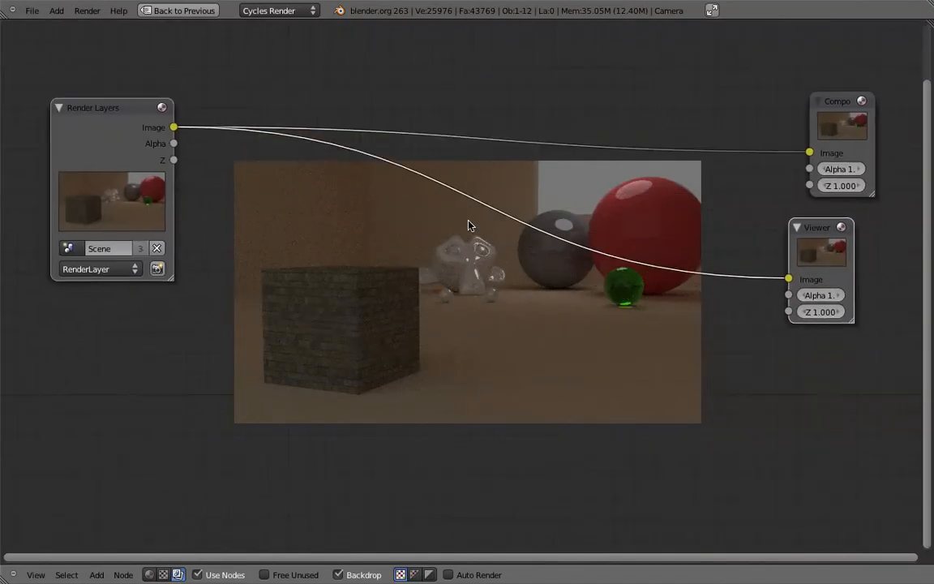
pyautogui.keyDown('ctrl'); pyautogui.scroll(-1, 469, 226); pyautogui.keyUp('ctrl')
pyautogui.keyDown('ctrl'); pyautogui.scroll(-1, 469, 225); pyautogui.keyUp('ctrl')
pyautogui.scroll(2, 469, 225)
pyautogui.keyDown('ctrl'); pyautogui.scroll(2, 469, 226); pyautogui.keyUp('ctrl')
pyautogui.scroll(1, 469, 225)
pyautogui.scroll(4, 469, 225)
pyautogui.scroll(-3, 469, 225)
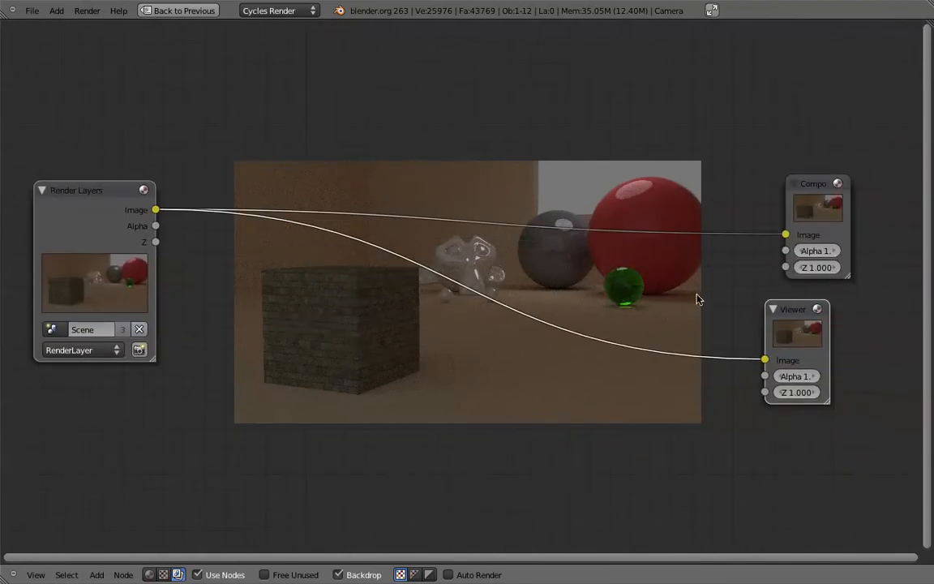
# - Move the Viewer and Composite nodes farther from the backdrop image, aligned one above the other, and restore the multi-editor layout
pyautogui.moveTo(784, 323); pyautogui.dragTo(845, 348)
pyautogui.moveTo(826, 182); pyautogui.dragTo(868, 196)
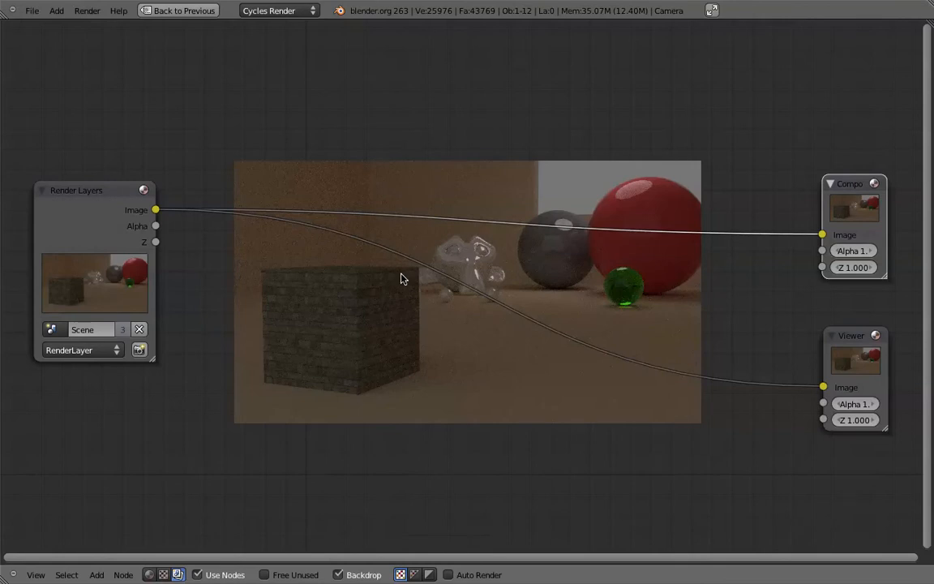
pyautogui.hotkey('ctrl', 'Down')
# - Switch to the Default screen layout, leave the render result, and show the camera and cube in a wireframe top view
pyautogui.hotkey('ctrl', 'Right')
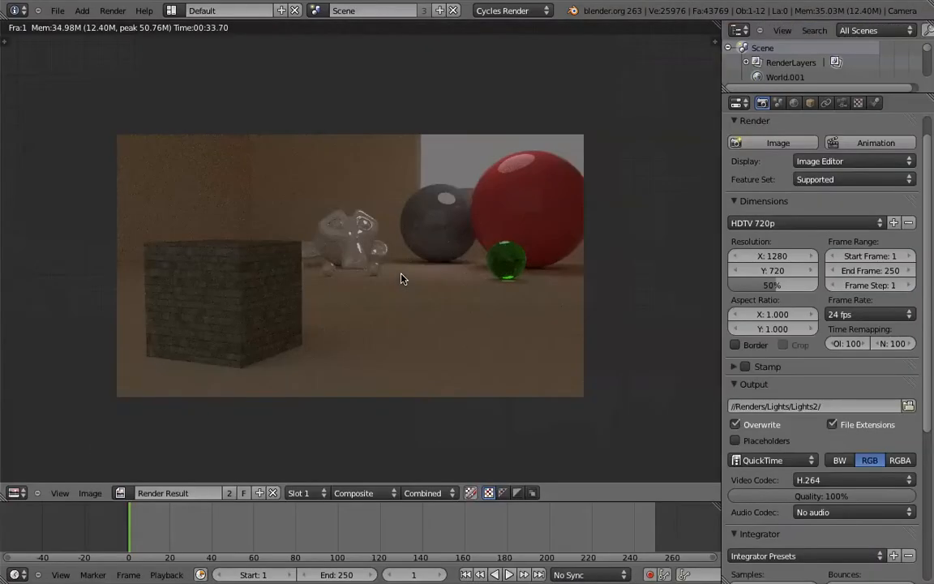
pyautogui.press('Escape')
pyautogui.press('KP_7')
pyautogui.press('z')
pyautogui.keyDown('shift'); pyautogui.moveTo(496, 312); pyautogui.dragTo(555, 141, button='middle'); pyautogui.keyUp('shift')
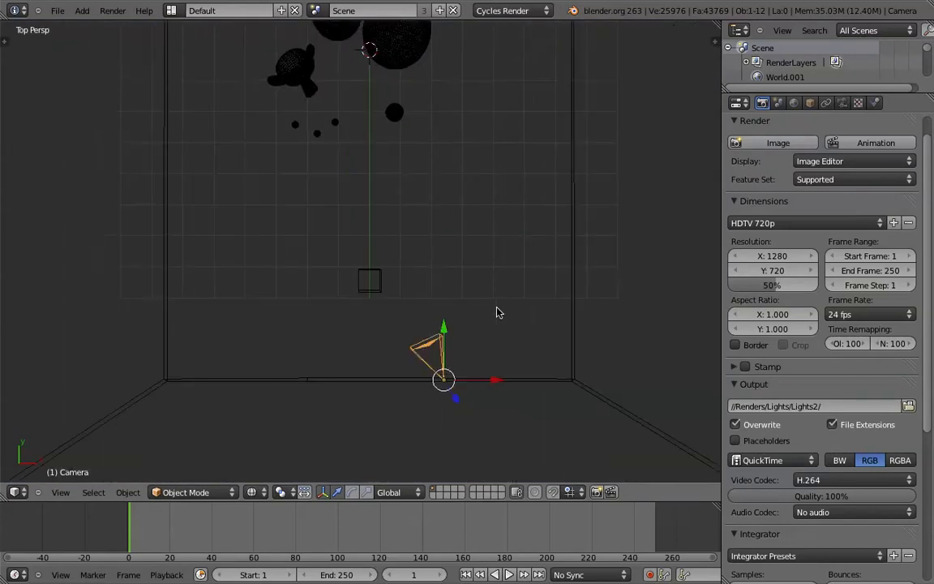
pyautogui.scroll(3, 496, 312)
pyautogui.scroll(-2, 496, 312)
pyautogui.keyDown('shift'); pyautogui.moveTo(496, 312); pyautogui.dragTo(498, 258, button='middle'); pyautogui.keyUp('shift')
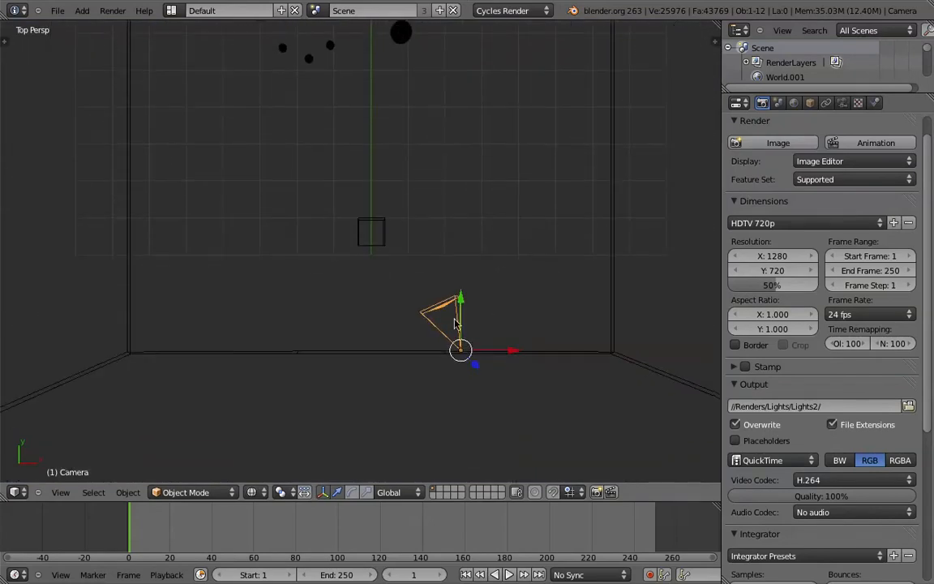
# - Enable the Limits display for the camera and view its limit line and focus marker from an angle
pyautogui.click(842, 102)
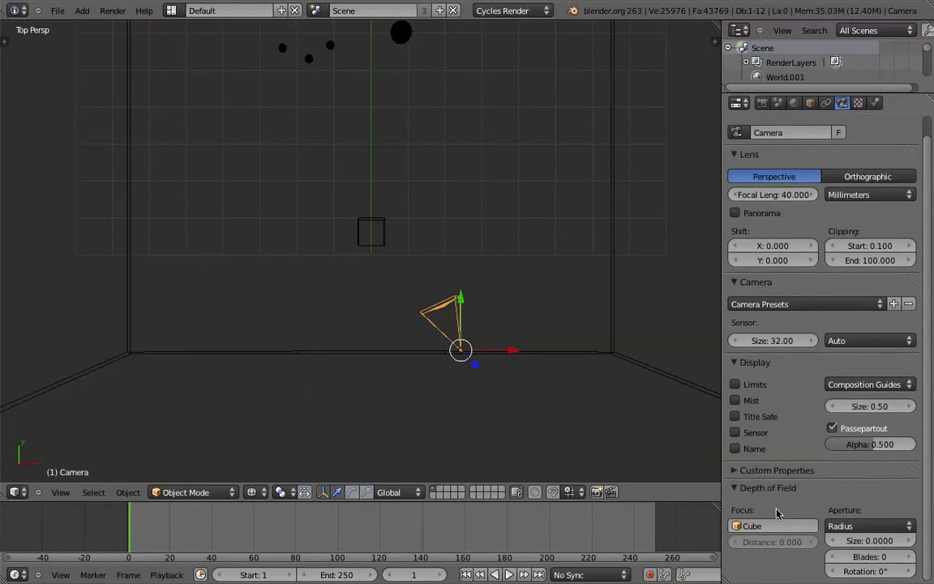
pyautogui.click(735, 384)
pyautogui.moveTo(411, 379)
pyautogui.mouseDown(button='middle')
pyautogui.moveTo(488, 392)
pyautogui.moveTo(548, 317)
pyautogui.moveTo(474, 310)
pyautogui.mouseUp(button='middle')
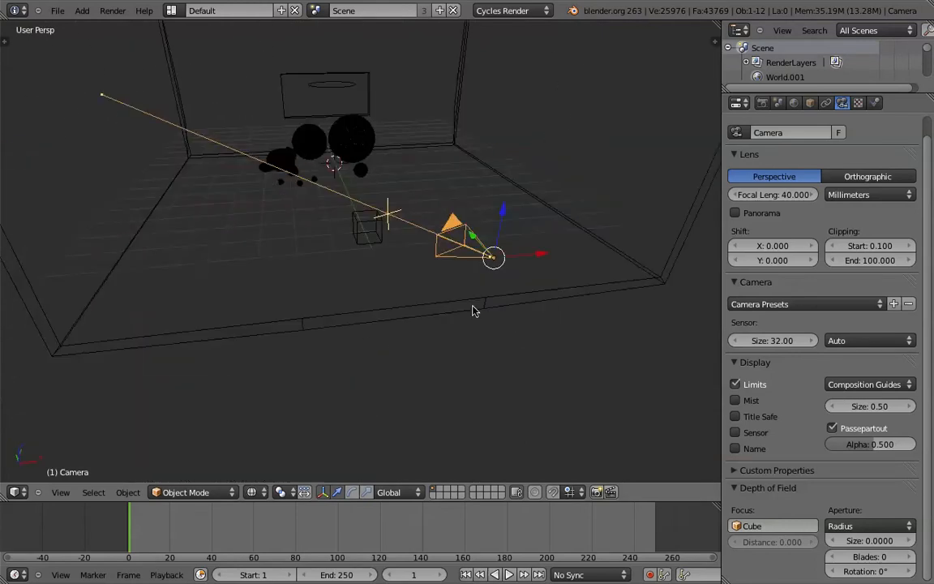
pyautogui.scroll(4, 474, 310)
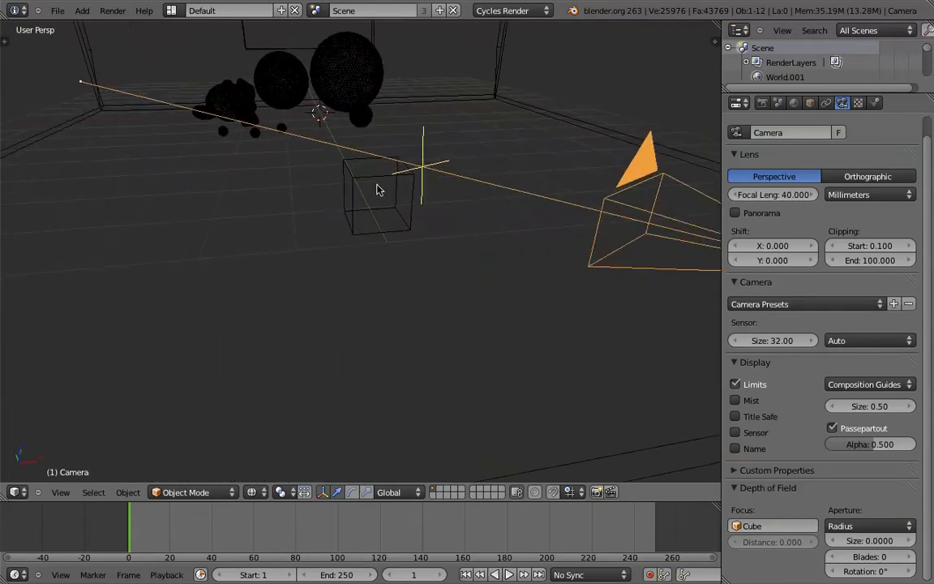
# - Move the cube around to check how the camera's focus marker follows it, and cancel the move
pyautogui.rightClick(377, 198)
pyautogui.press('g')
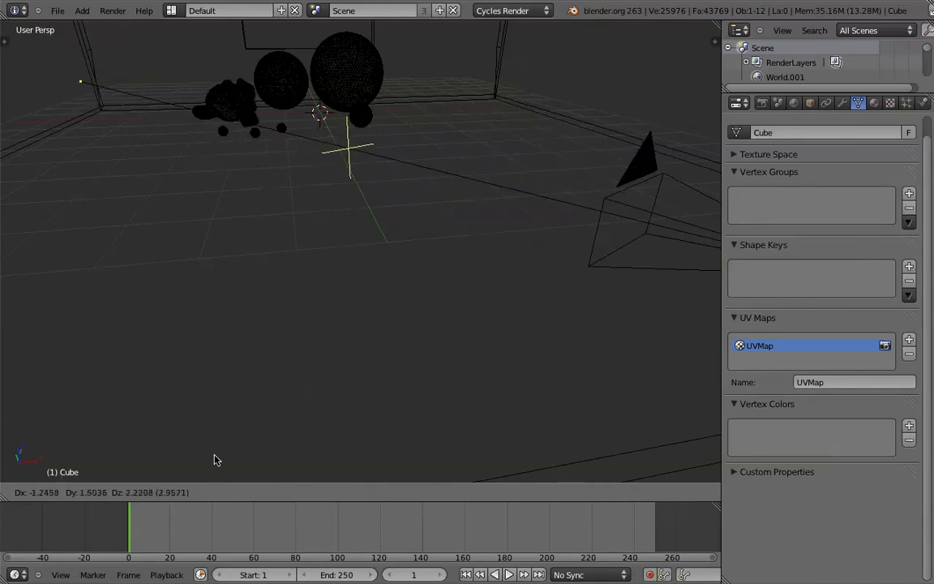
pyautogui.rightClick(315, 165)
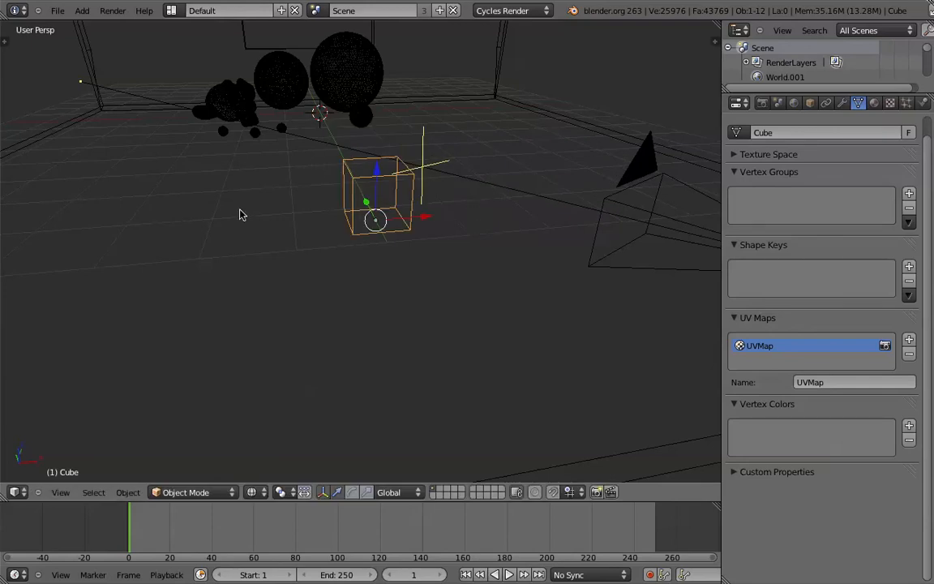
# - Add a mesh circle in the top orthographic view and move it so that it is centred on the cube
pyautogui.press('KP_7')
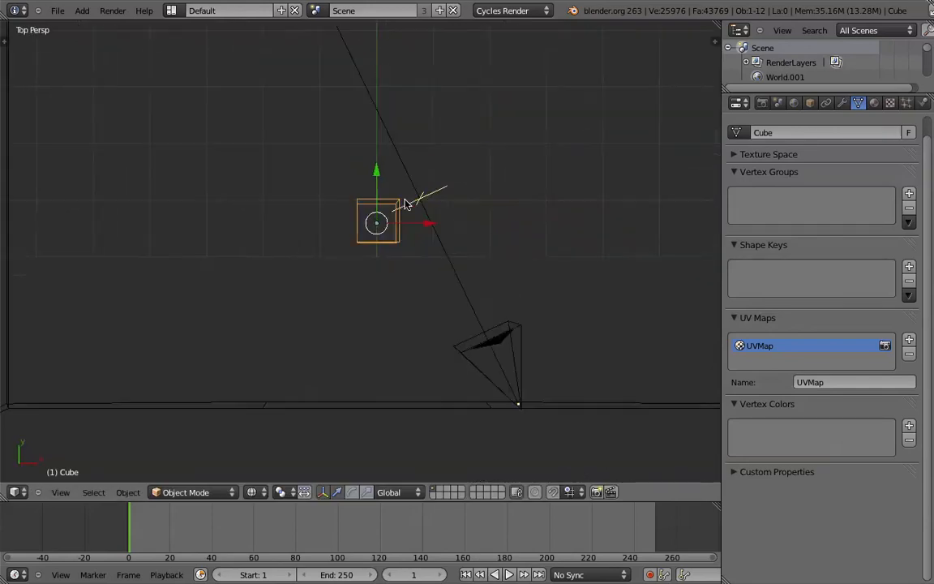
pyautogui.press('KP_5')
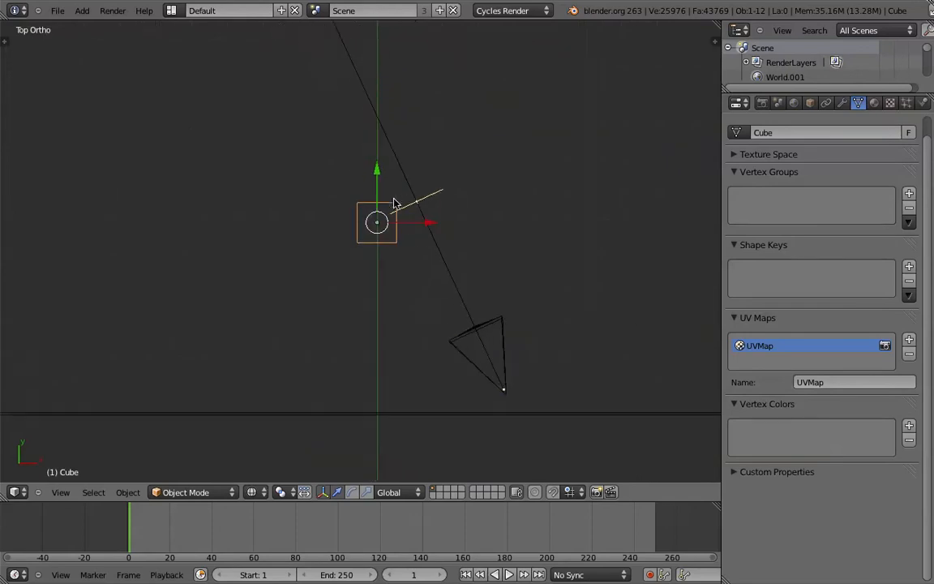
pyautogui.hotkey('shift', 'a')
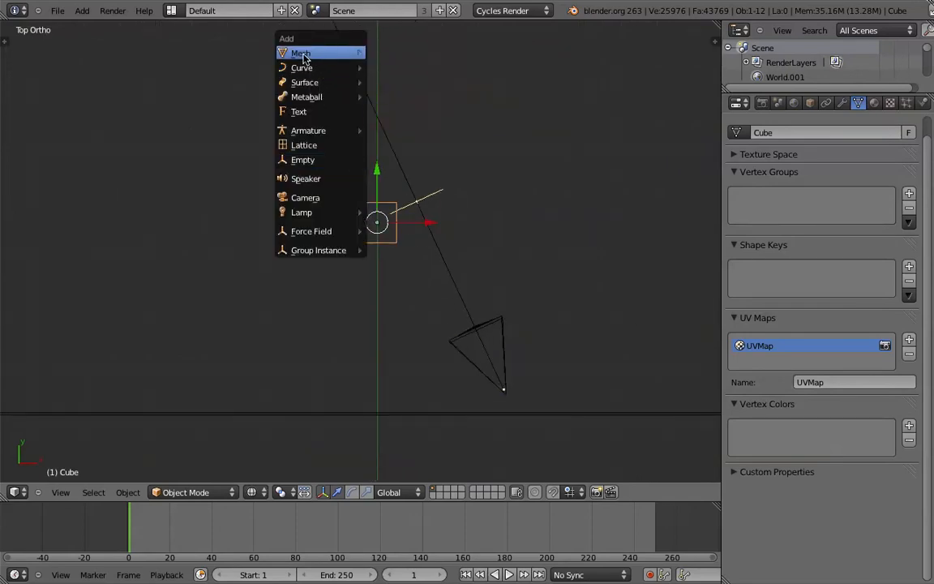
pyautogui.moveTo(316, 56)
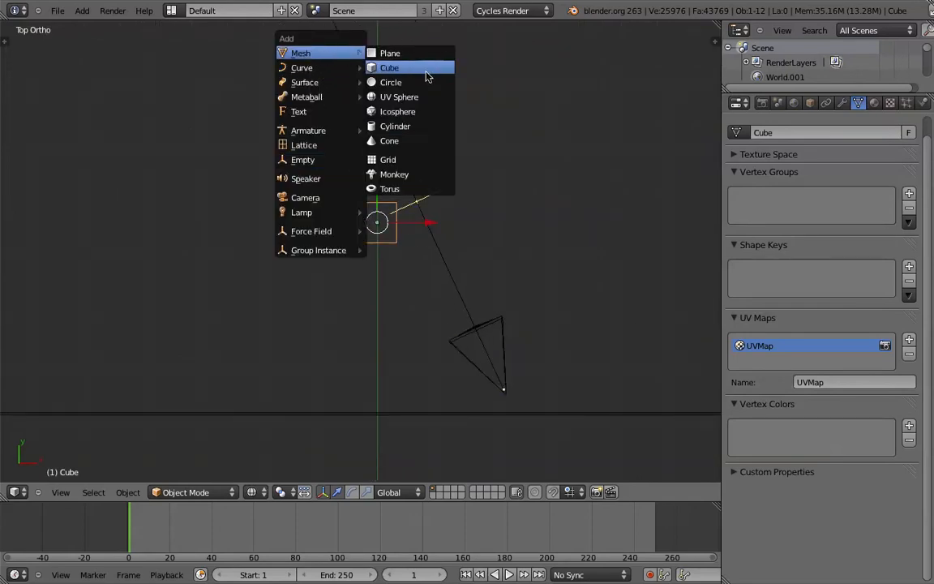
pyautogui.click(390, 82)
pyautogui.scroll(-5, 463, 125)
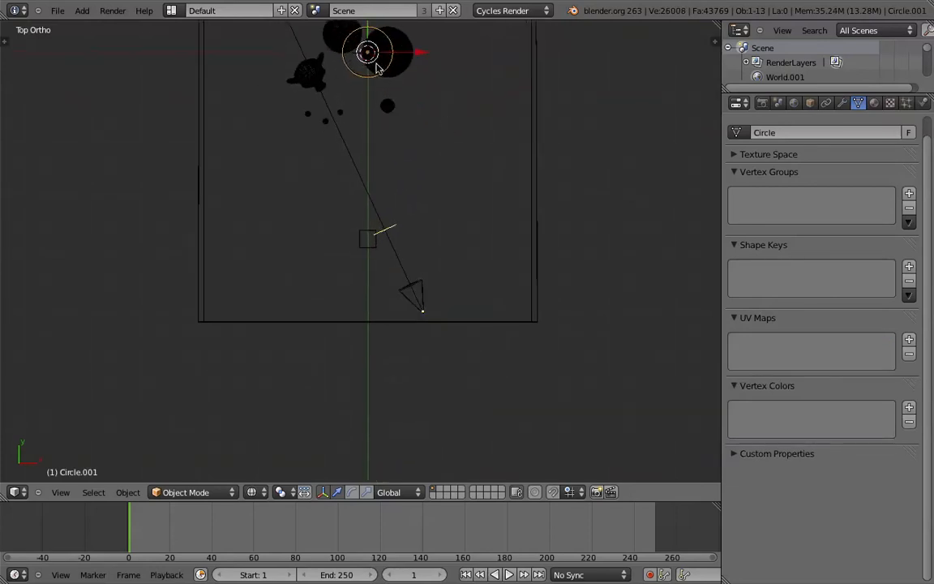
pyautogui.press('g')
pyautogui.click(376, 252)
pyautogui.scroll(1, 376, 252)
pyautogui.scroll(5, 377, 257)
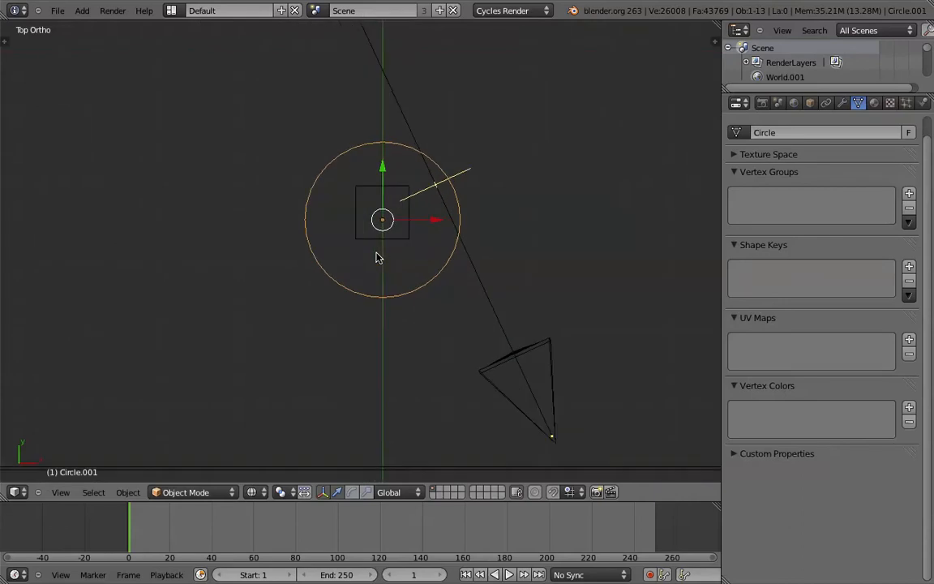
pyautogui.press('g')
pyautogui.click(421, 267)
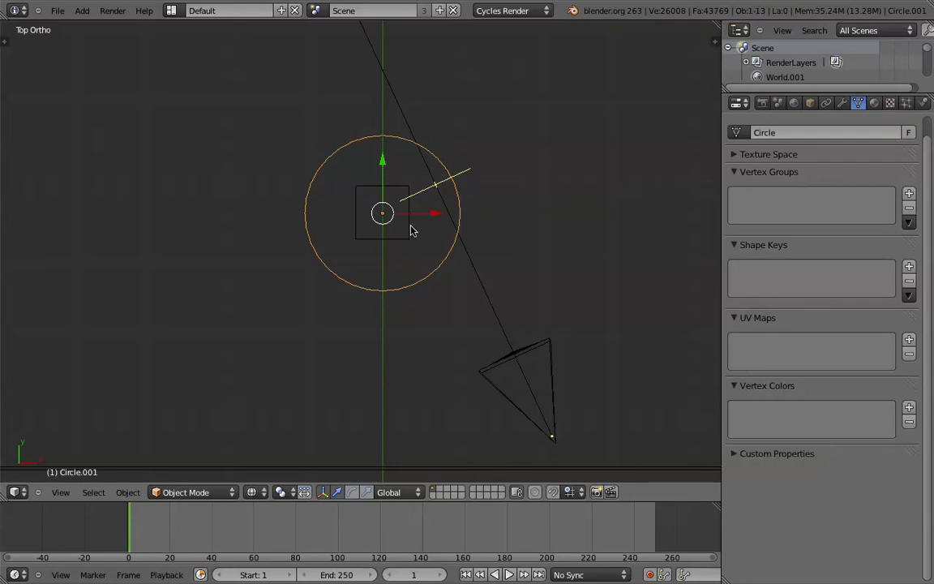
# - Scale the circle up around the cube until its edge reaches the camera
pyautogui.scroll(-1, 413, 231)
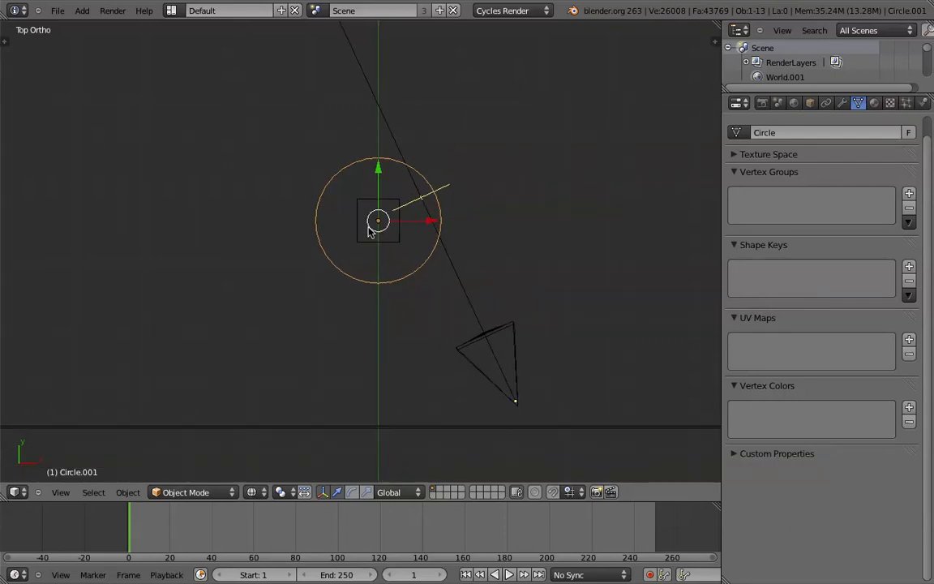
pyautogui.press('s')
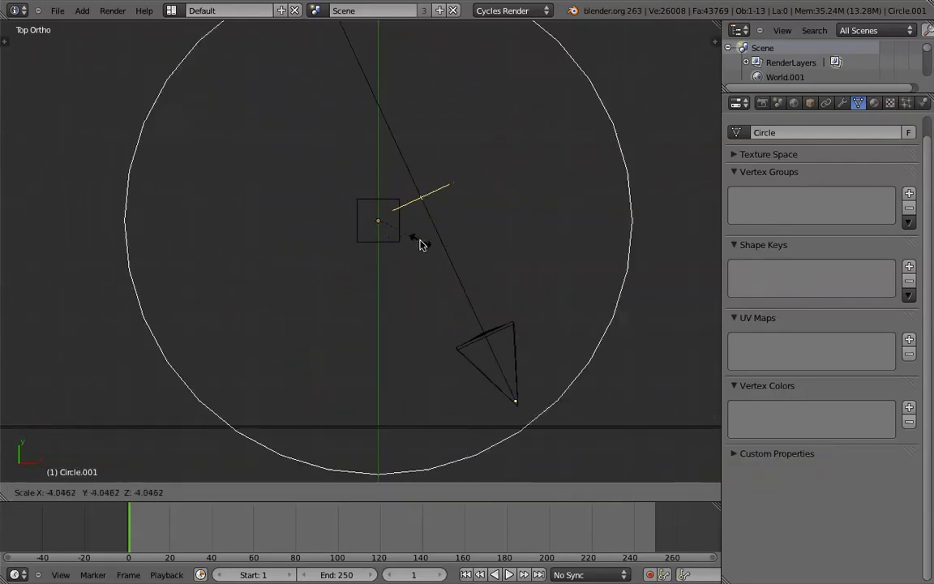
pyautogui.click(395, 233)
pyautogui.scroll(-2, 397, 235)
pyautogui.keyDown('shift'); pyautogui.scroll(2, 398, 235); pyautogui.keyUp('shift')
pyautogui.scroll(-1, 383, 233)
pyautogui.press('s')
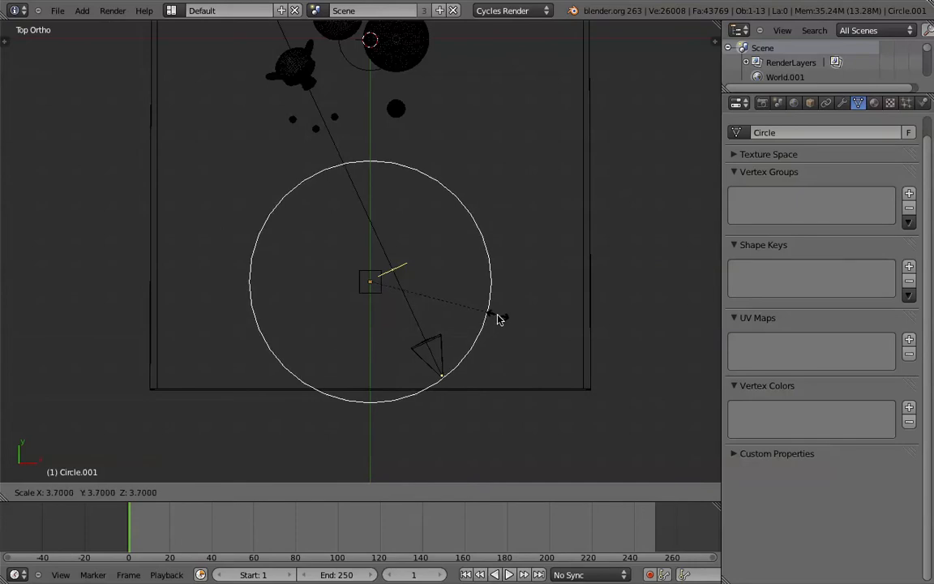
pyautogui.click(468, 313)
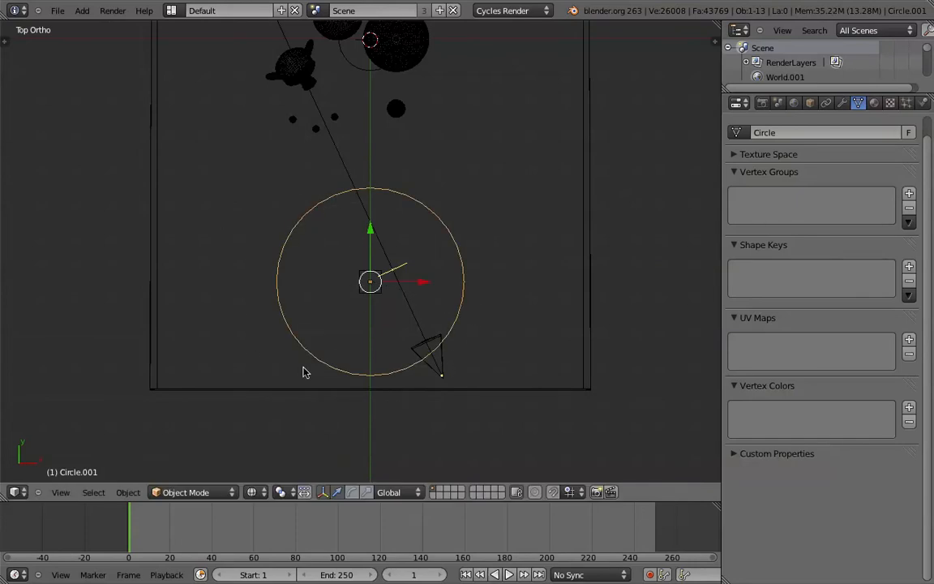
# - Inspect the circle around the cube from an angle, and delete the circle
pyautogui.keyDown('shift'); pyautogui.scroll(3, 378, 156); pyautogui.keyUp('shift')
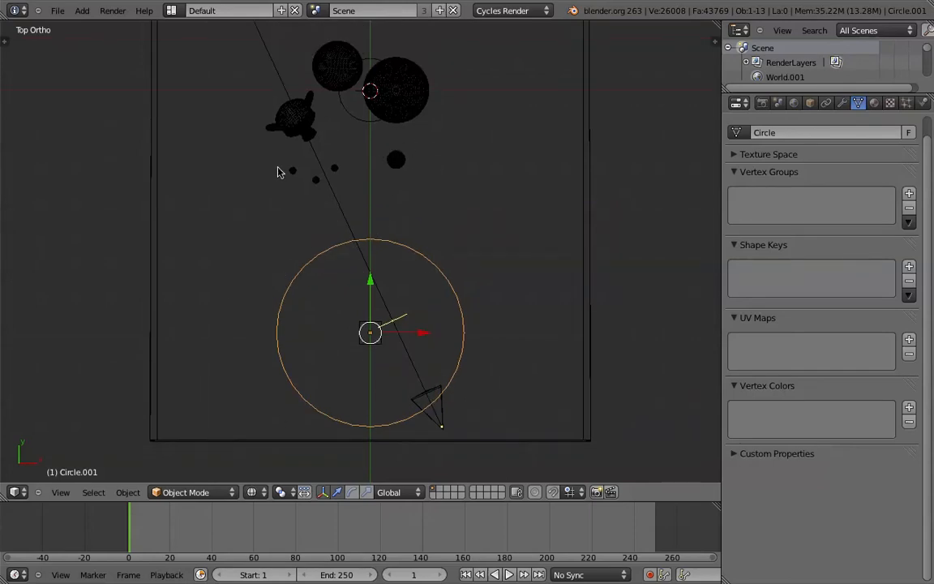
pyautogui.moveTo(348, 225); pyautogui.dragTo(330, 116, button='middle')
pyautogui.scroll(6, 349, 209)
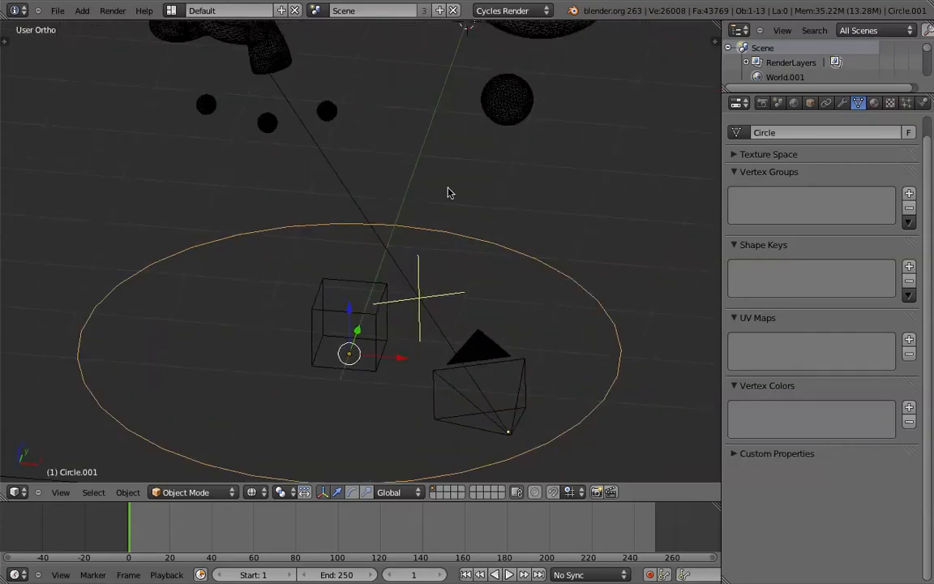
pyautogui.press('x')
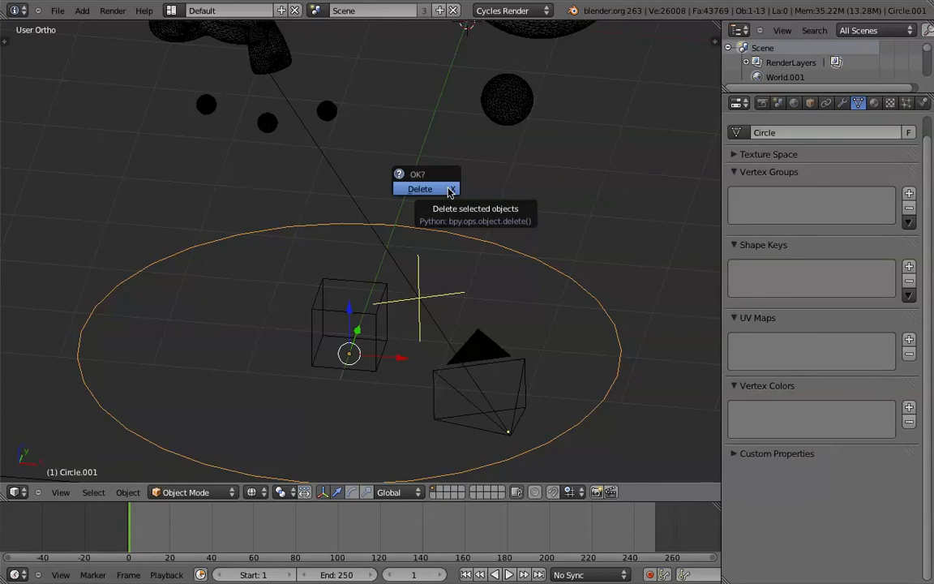
pyautogui.click(422, 189)
# - Return the 3D view to perspective and the camera view, and switch back to the Compositing screen layout
pyautogui.press('KP_5')
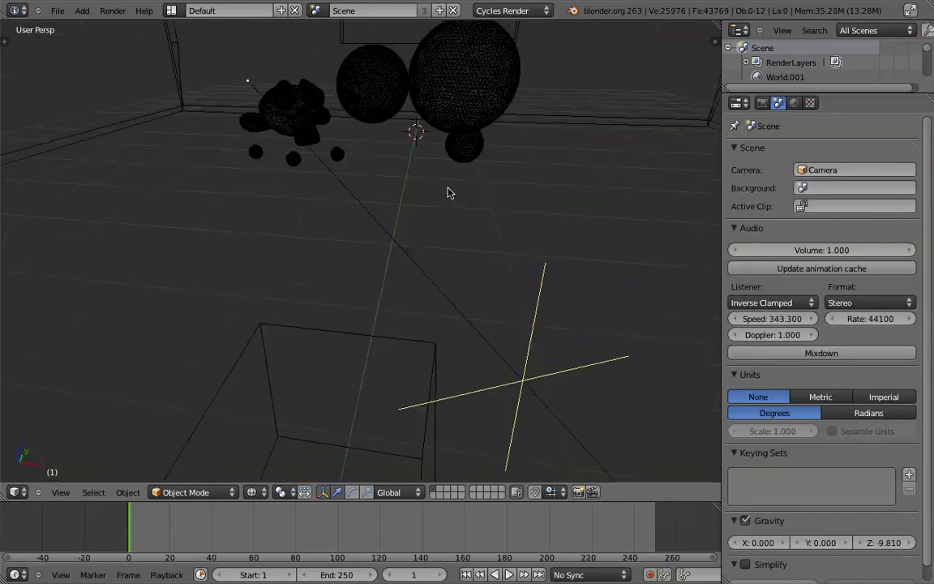
pyautogui.press('KP_0')
pyautogui.hotkey('shift', 'z')
pyautogui.hotkey('ctrl', 'Left')
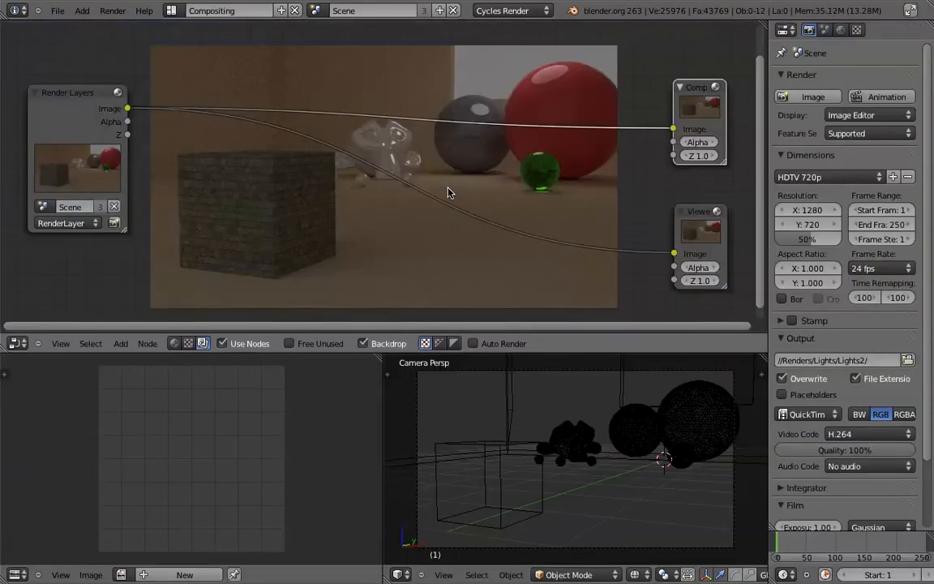
# - Maximize the node editor and move the Render Layers node slightly upward
pyautogui.scroll(3, 448, 193)
pyautogui.scroll(-2, 448, 193)
pyautogui.hotkey('ctrl', 'Up')
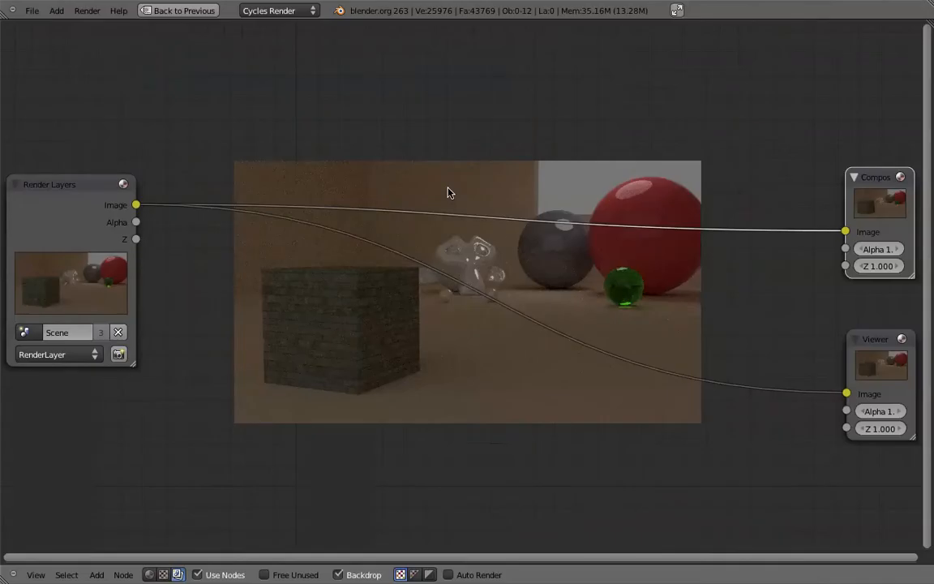
pyautogui.moveTo(84, 193); pyautogui.dragTo(89, 156)
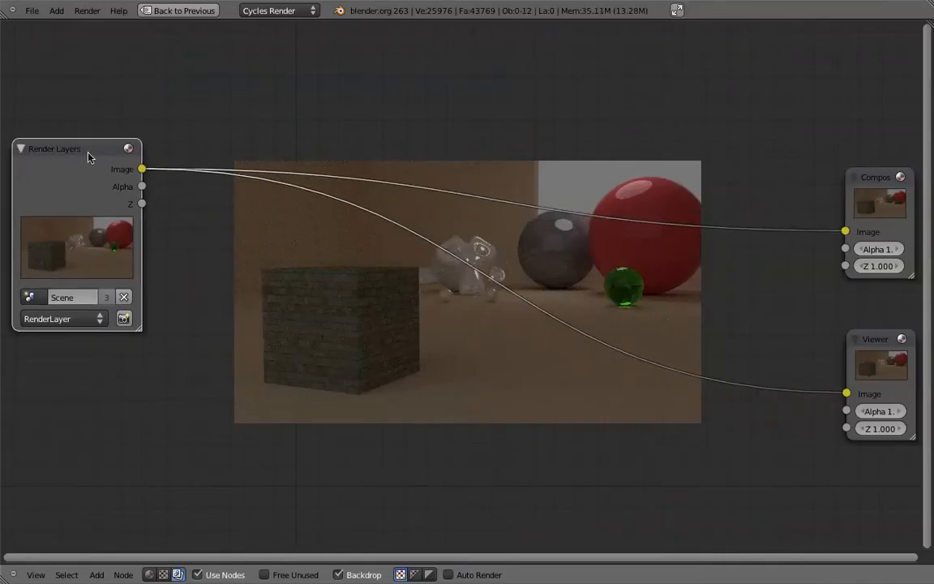
# - Add a Defocus filter node between the Render Layers image output and the Composite and Viewer nodes, linking its image output to them
pyautogui.hotkey('shift', 'a')
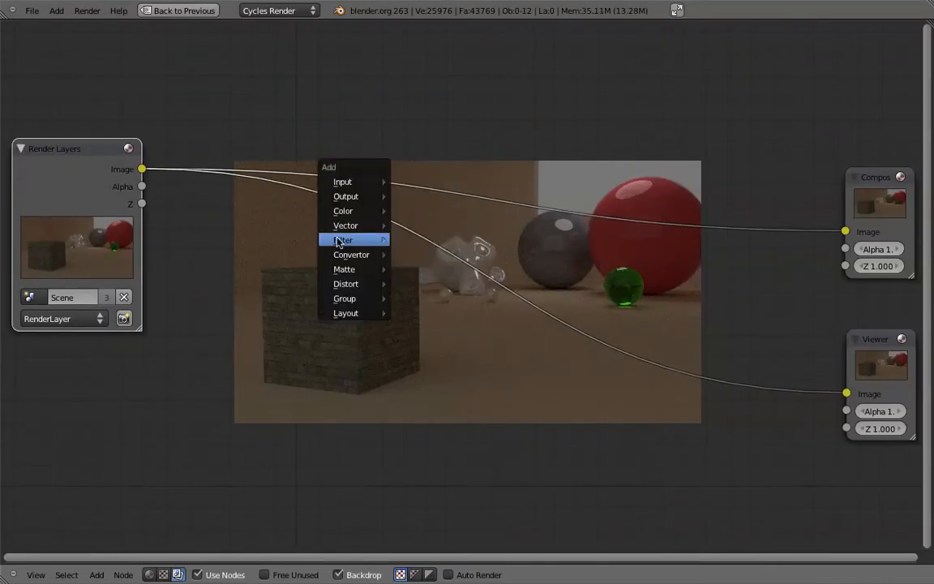
pyautogui.moveTo(349, 240)
pyautogui.click(438, 327)
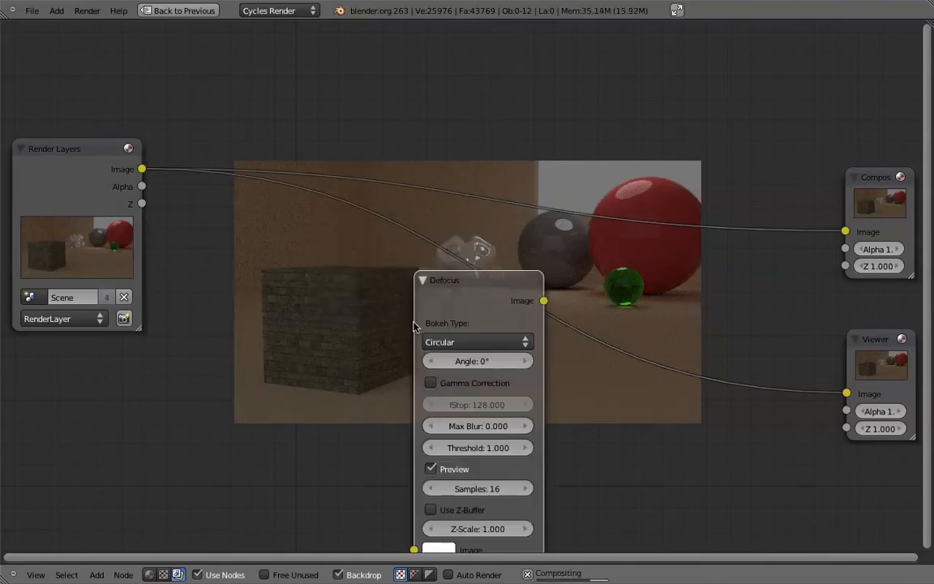
pyautogui.click(452, 263)
pyautogui.moveTo(524, 271); pyautogui.dragTo(846, 231)
# - Connect the Z output of Render Layers to the Z input of the Defocus node
pyautogui.scroll(6, 607, 251)
pyautogui.hscroll(4, 606, 251)
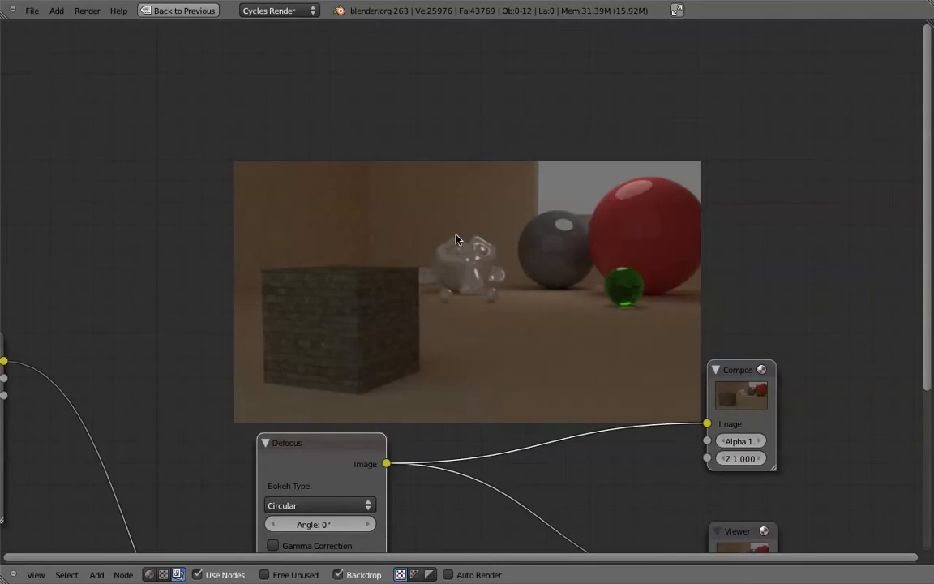
pyautogui.scroll(2, 456, 234)
pyautogui.hscroll(2, 456, 235)
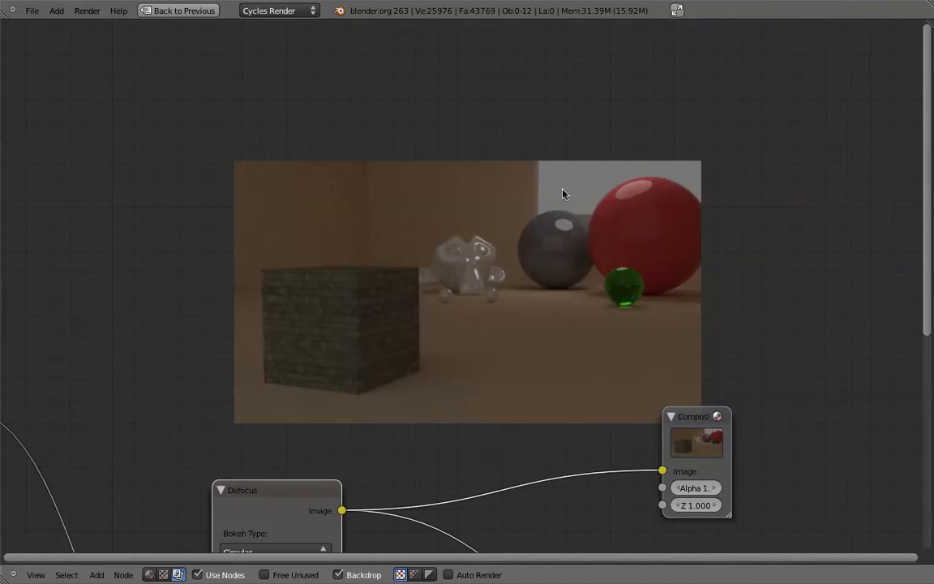
pyautogui.scroll(-1, 614, 202)
pyautogui.hscroll(-1, 614, 202)
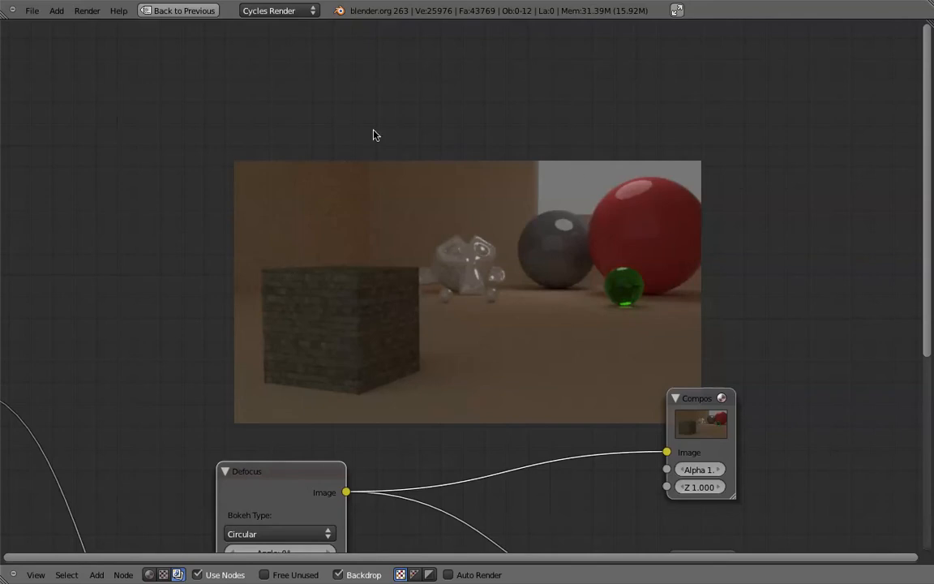
pyautogui.press('Home')
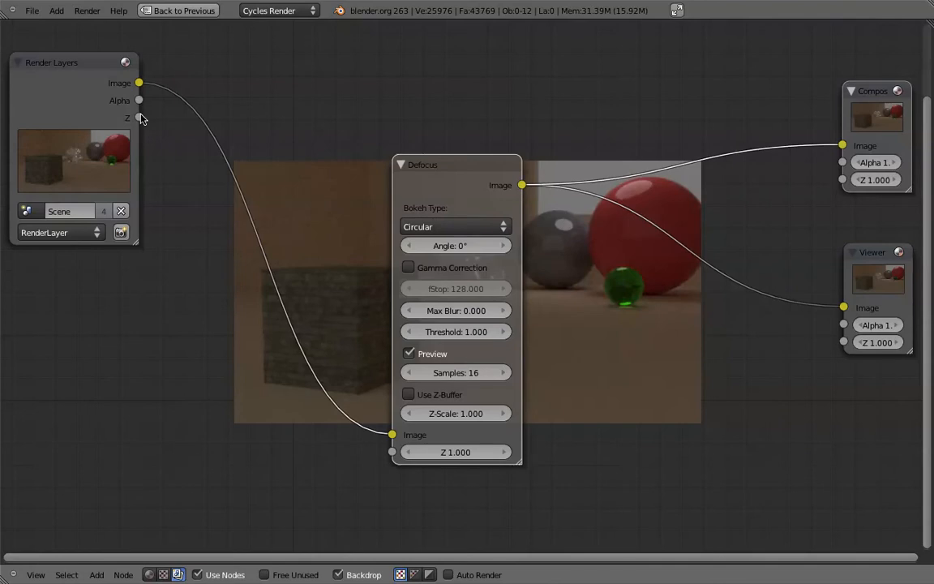
pyautogui.moveTo(140, 119); pyautogui.dragTo(393, 452)
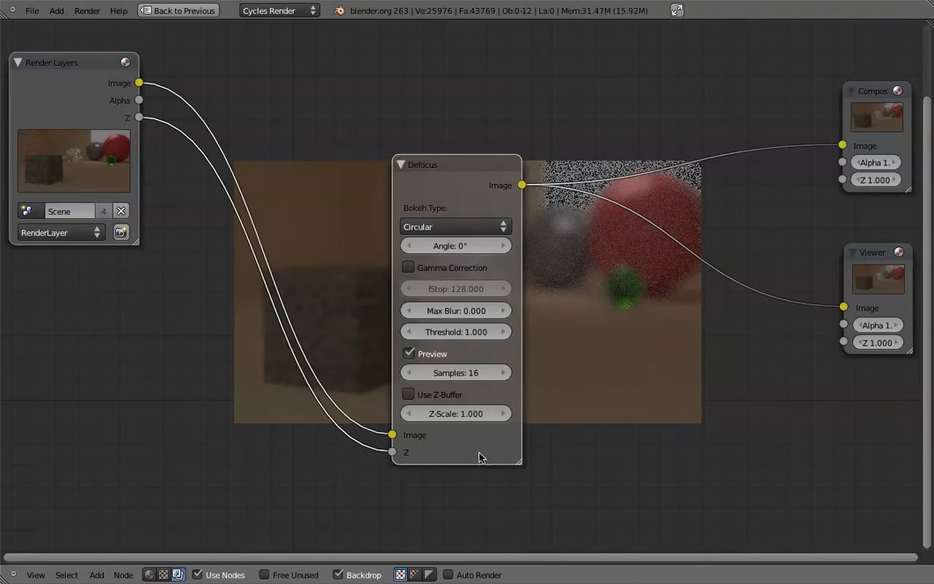
# - Disable Preview and enable Use Z-Buffer on the Defocus node
pyautogui.moveTo(413, 354); pyautogui.dragTo(293, 569, button='middle')
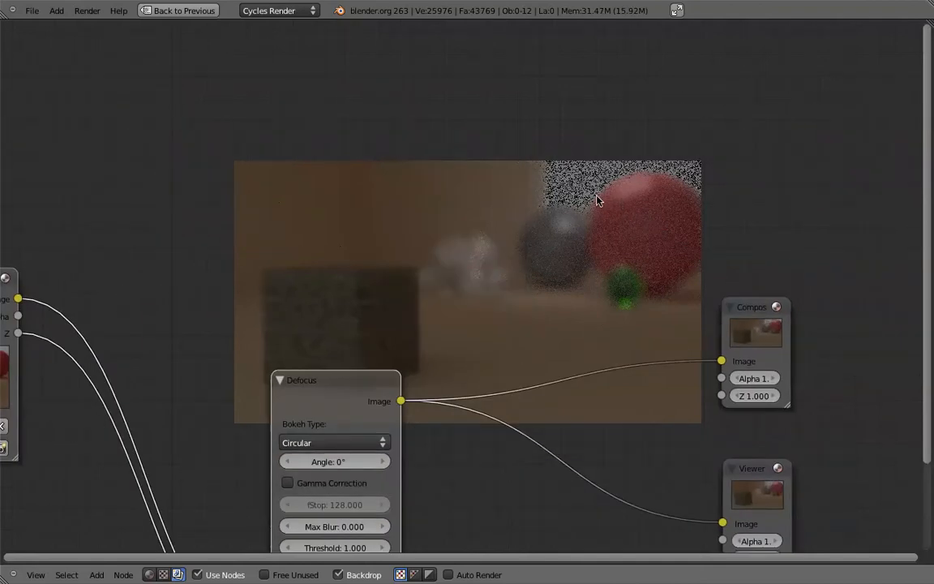
pyautogui.moveTo(528, 242); pyautogui.dragTo(594, 65, button='middle')
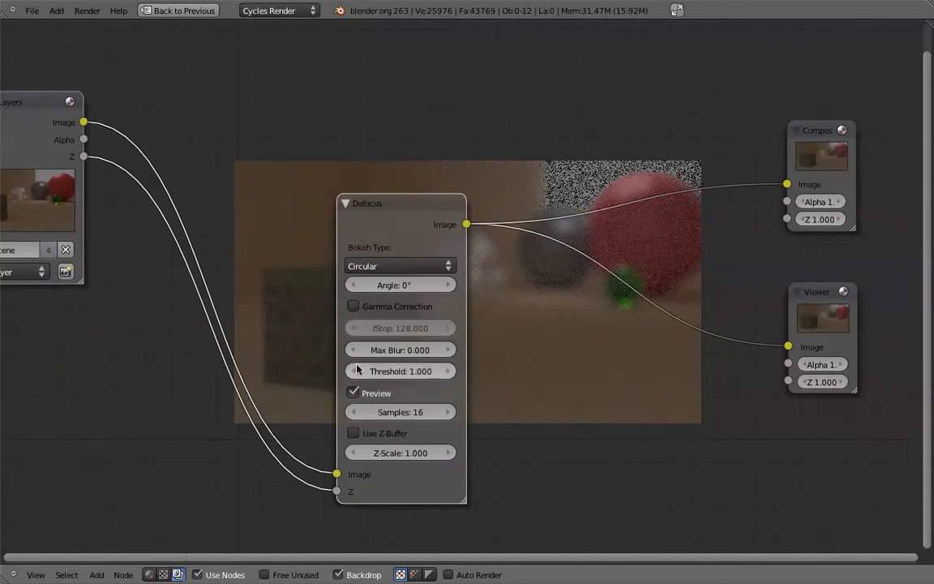
pyautogui.click(353, 393)
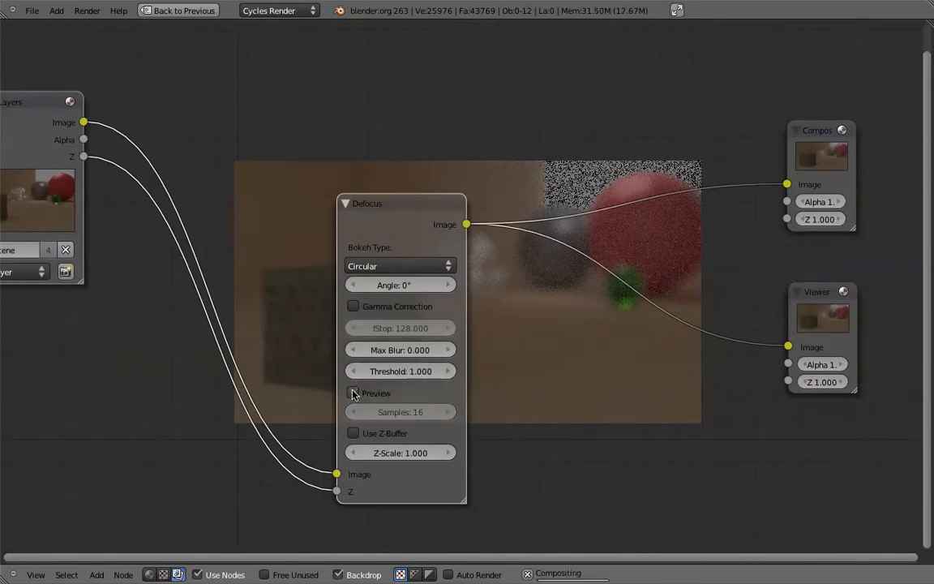
pyautogui.click(352, 435)
# - Rearrange the Defocus, Composite and Viewer nodes into a more compact layout near Render Layers
pyautogui.moveTo(482, 398); pyautogui.dragTo(411, 519, button='middle')
pyautogui.moveTo(481, 398)
pyautogui.mouseDown(button='middle')
pyautogui.moveTo(493, 231)
pyautogui.moveTo(452, 513)
pyautogui.mouseUp(button='middle')
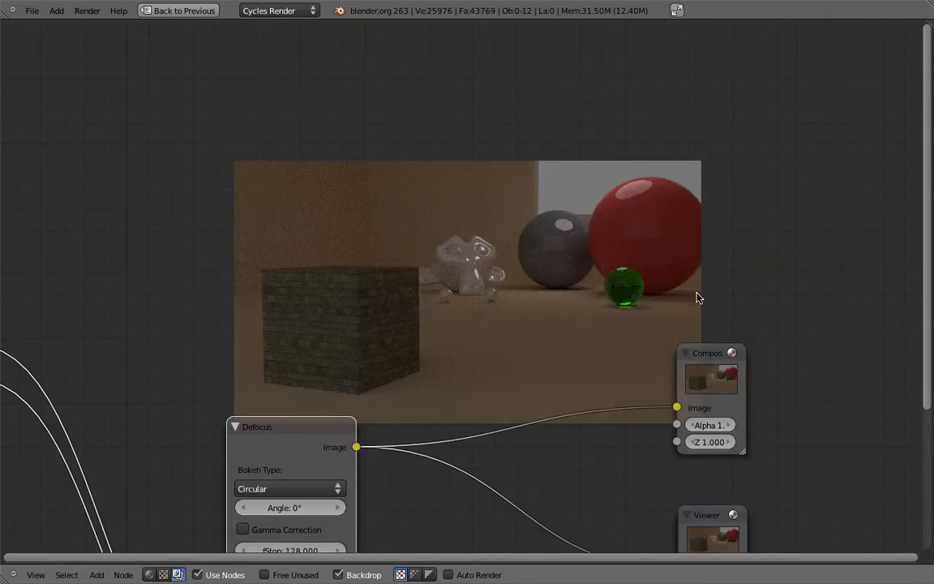
pyautogui.moveTo(697, 293); pyautogui.dragTo(721, 161, button='middle')
pyautogui.moveTo(354, 418); pyautogui.dragTo(504, 300, button='middle')
pyautogui.moveTo(446, 206); pyautogui.dragTo(269, 97)
pyautogui.moveTo(878, 155); pyautogui.dragTo(752, 139)
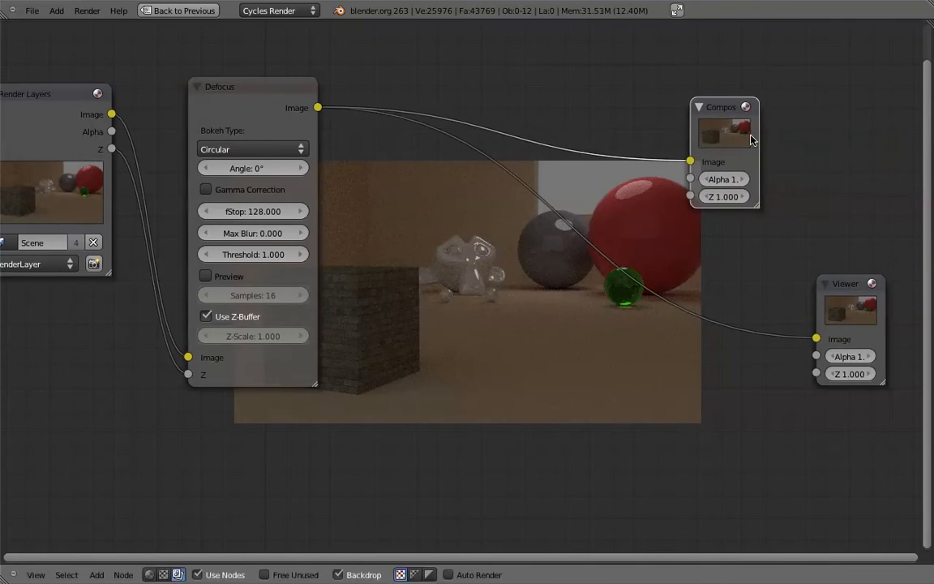
pyautogui.moveTo(845, 307); pyautogui.dragTo(706, 255)
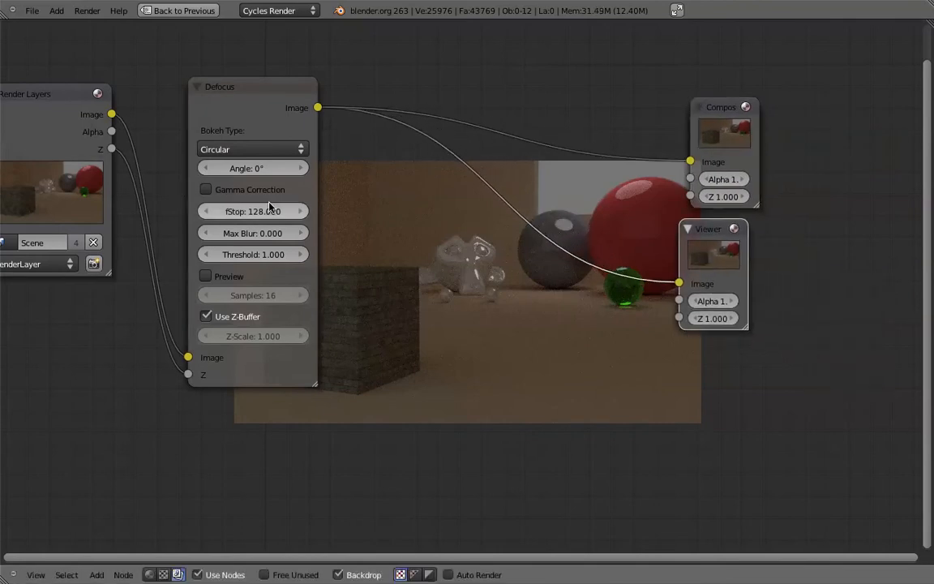
# - Set the Defocus node's fStop to 15 and check the blur in the backdrop
pyautogui.click(269, 99)
pyautogui.moveTo(268, 99); pyautogui.dragTo(257, 142, button='middle')
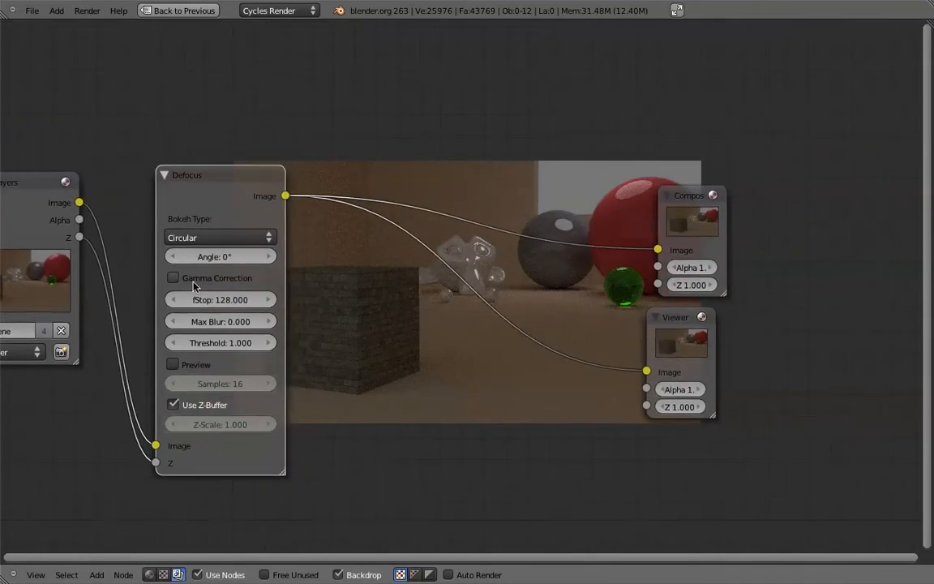
pyautogui.click(215, 300)
pyautogui.write('15')
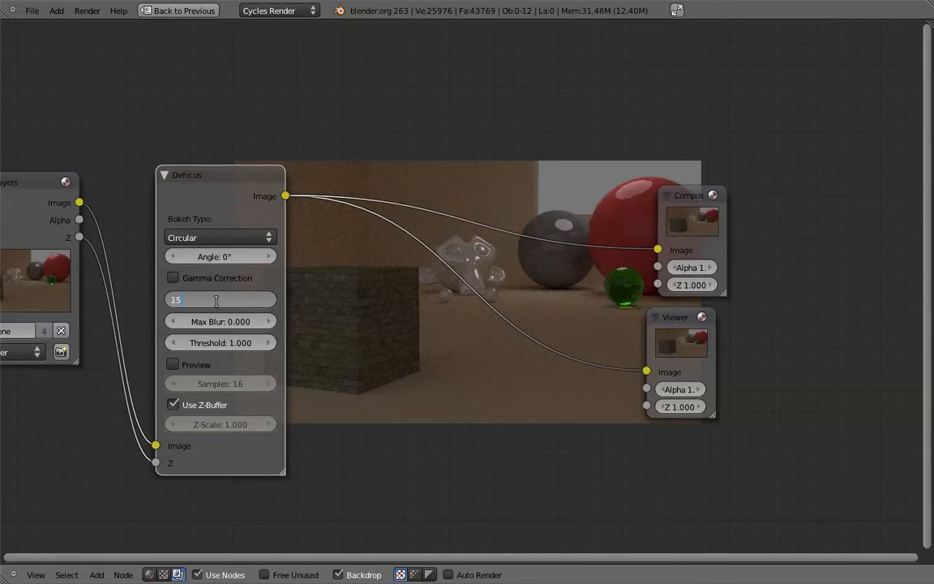
pyautogui.press('Return')
pyautogui.moveTo(540, 102); pyautogui.dragTo(429, 332, button='middle')
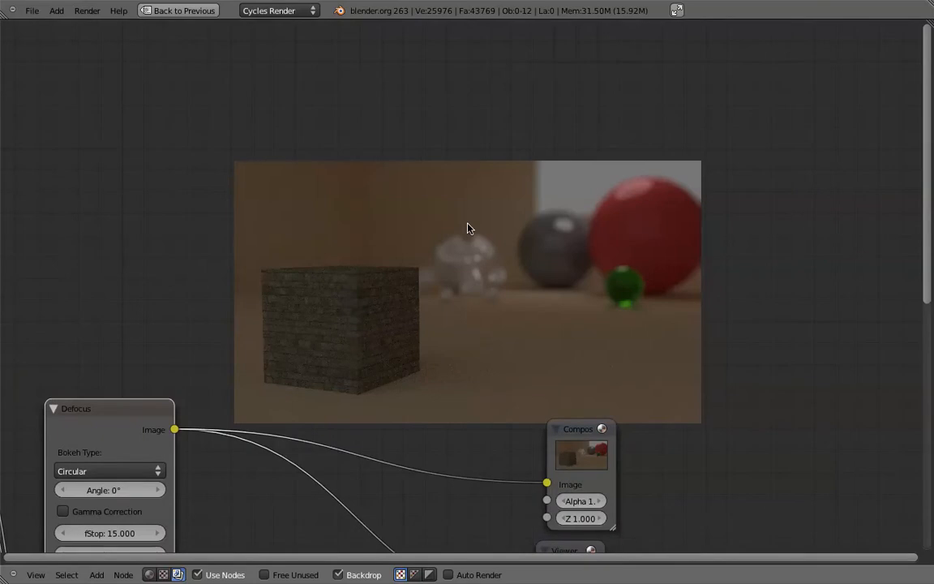
# - Set the Defocus node's fStop to 20 and check the blur in the backdrop
pyautogui.click(121, 534)
pyautogui.write('20')
pyautogui.press('Return')
pyautogui.moveTo(399, 379); pyautogui.dragTo(395, 404, button='middle')
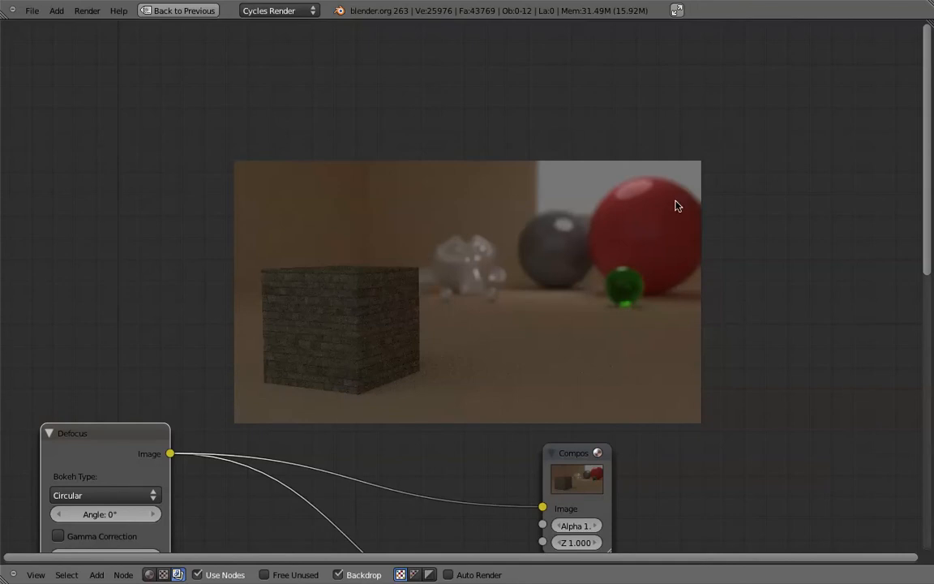
pyautogui.scroll(-3, 556, 406)
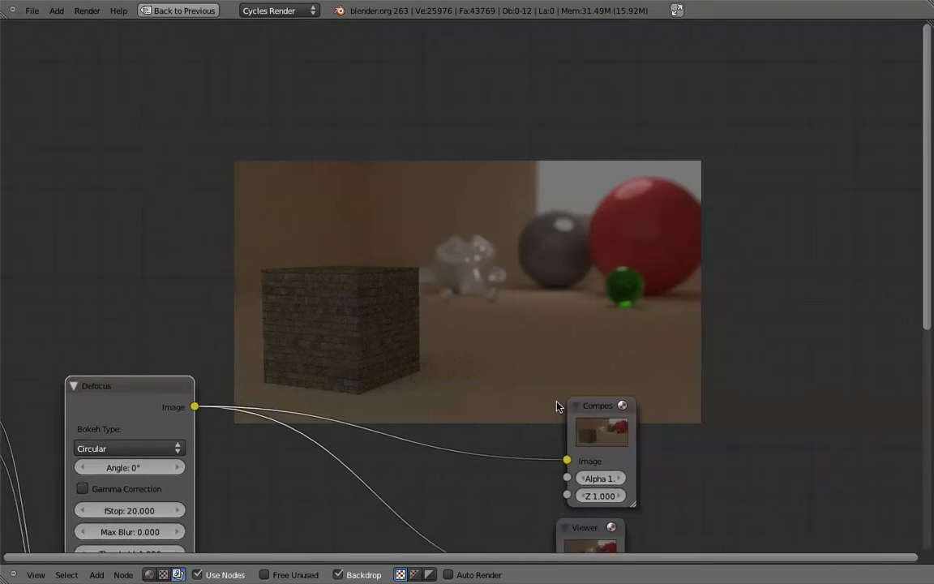
pyautogui.scroll(-1, 334, 376)
pyautogui.scroll(-3, 334, 377)
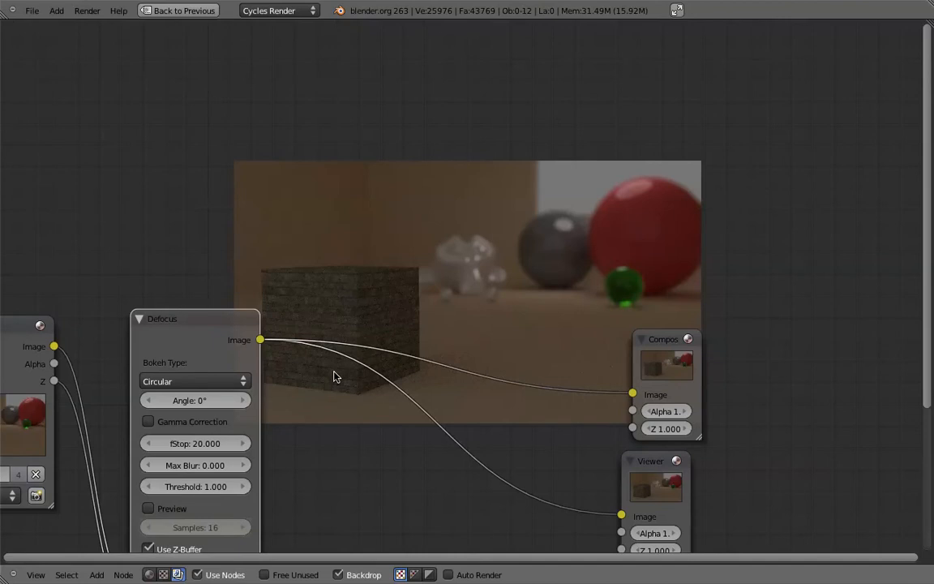
pyautogui.scroll(-6, 334, 376)
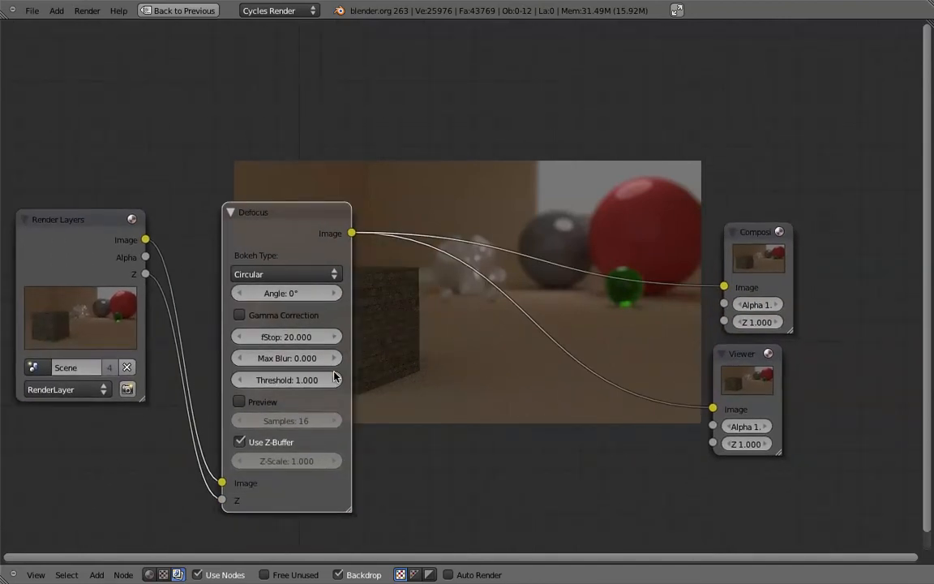
# - Restore the node editor's size, switch to the Default screen layout, and show the scene from the top in wireframe
pyautogui.hotkey('ctrl', 'Up')
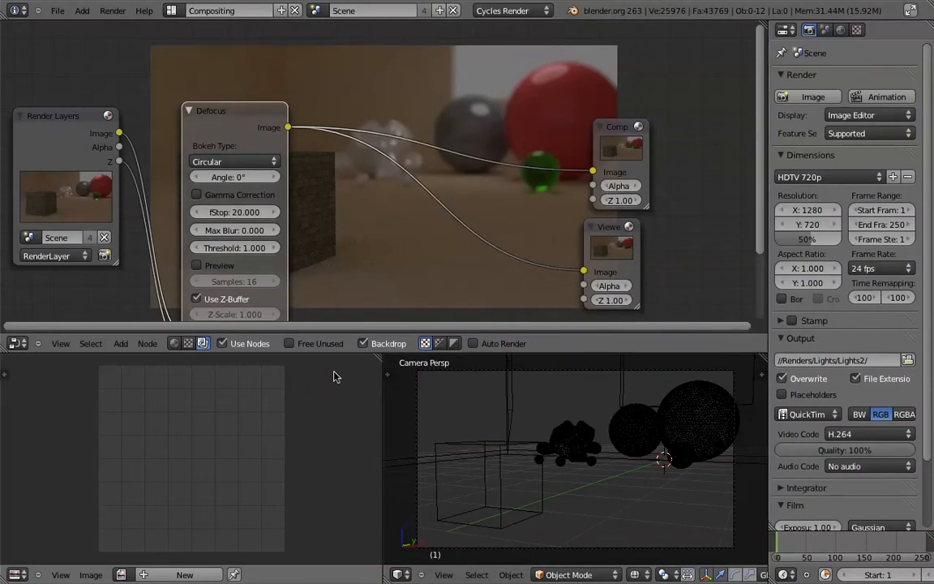
pyautogui.hotkey('ctrl', 'Right')
pyautogui.press('KP_7')
pyautogui.press('z')
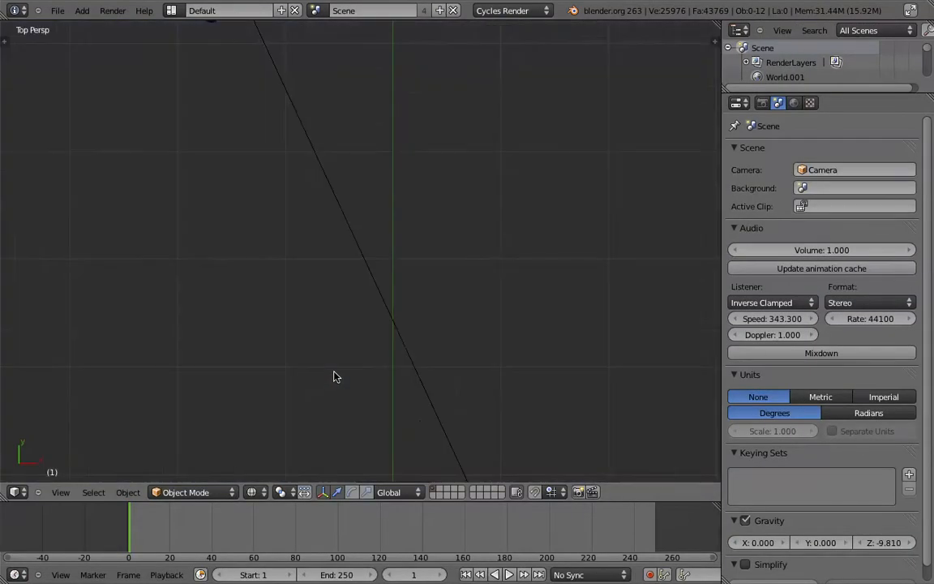
pyautogui.scroll(-5, 337, 377)
# - Try moving the cube around in the top view relative to the camera's focus marker
pyautogui.rightClick(375, 361)
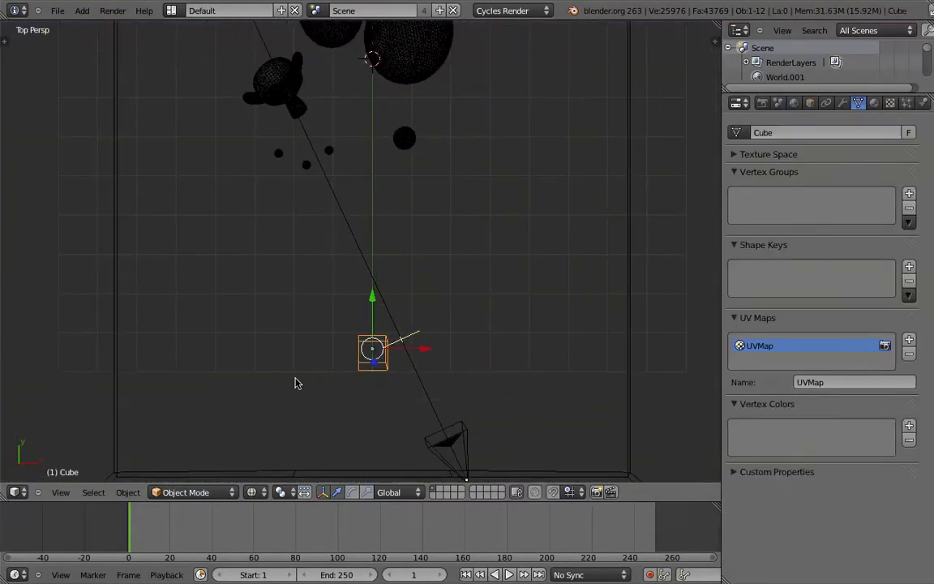
pyautogui.press('g')
pyautogui.rightClick(194, 377)
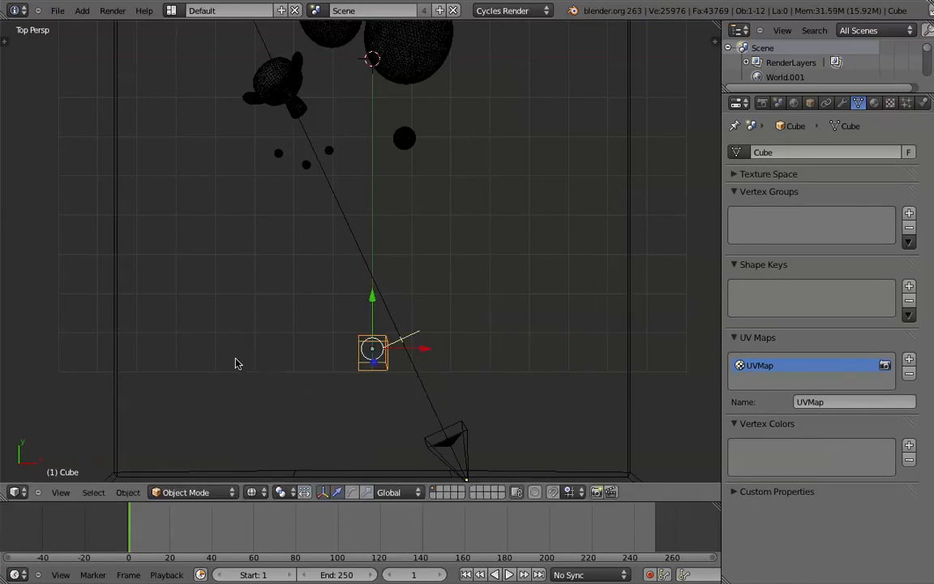
pyautogui.press('g')
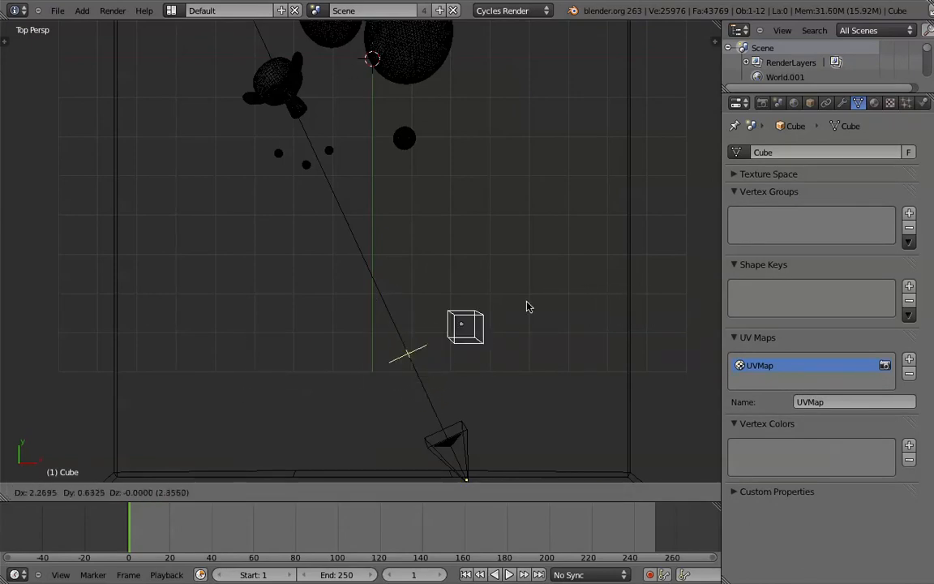
pyautogui.rightClick(632, 317)
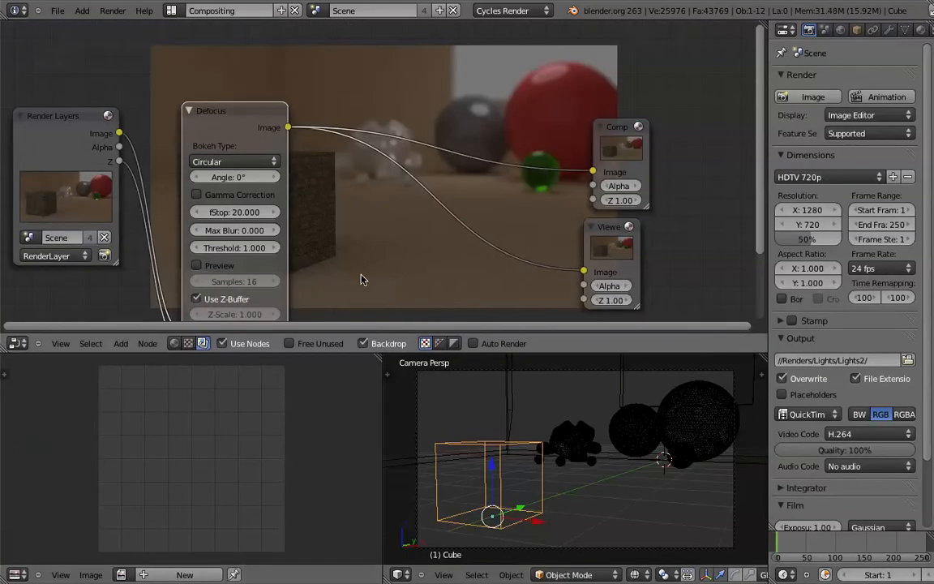
# - Maximize the node editor in the Compositing layout and shift the Viewer, Composite and Defocus nodes slightly apart
pyautogui.hotkey('ctrl', 'Up')
pyautogui.scroll(2, 363, 279)
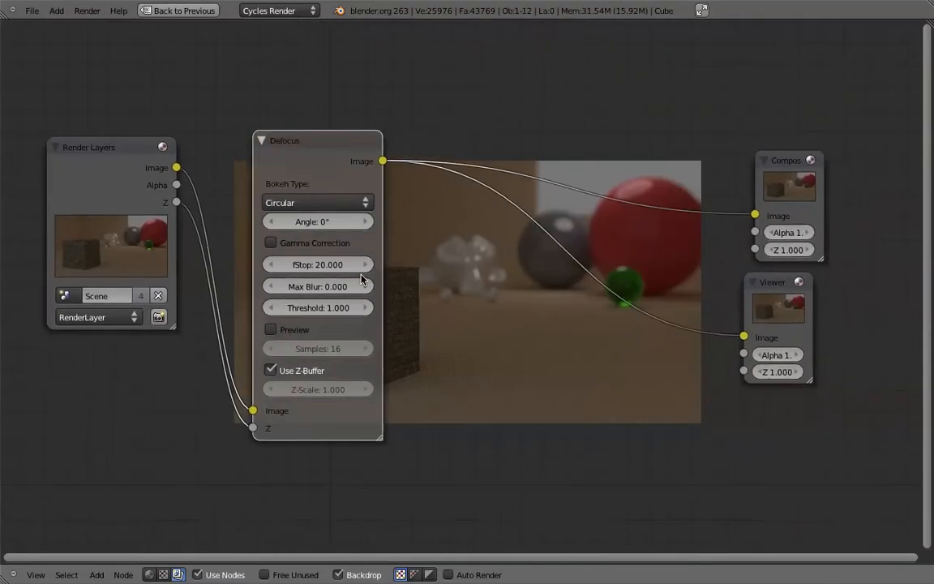
pyautogui.moveTo(803, 294); pyautogui.dragTo(828, 304)
pyautogui.moveTo(804, 193); pyautogui.dragTo(825, 195)
pyautogui.moveTo(344, 169); pyautogui.dragTo(364, 160)
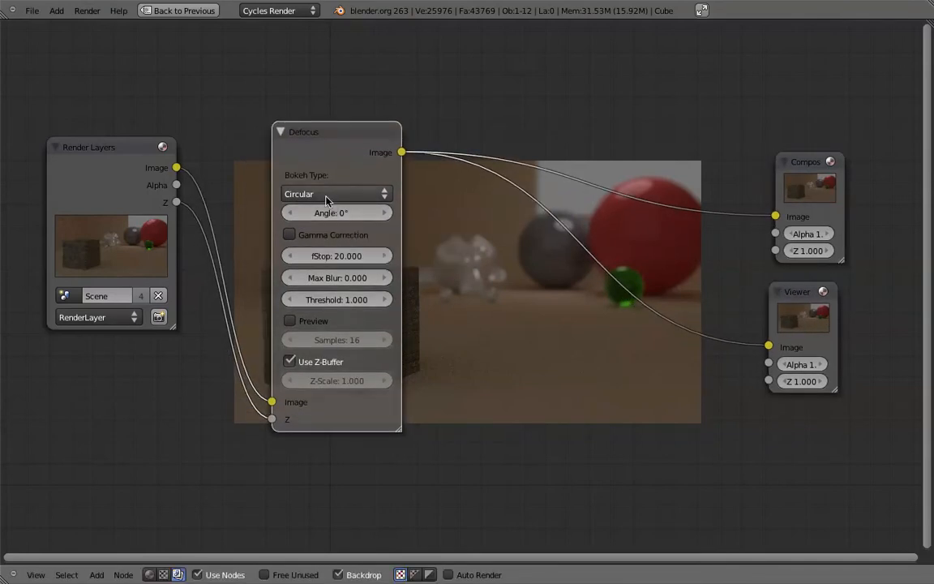
# - Enlarge the node editor's backdrop image and examine the defocus blur around the monkey head and the cube
pyautogui.scroll(5, 439, 235)
pyautogui.hscroll(3, 439, 234)
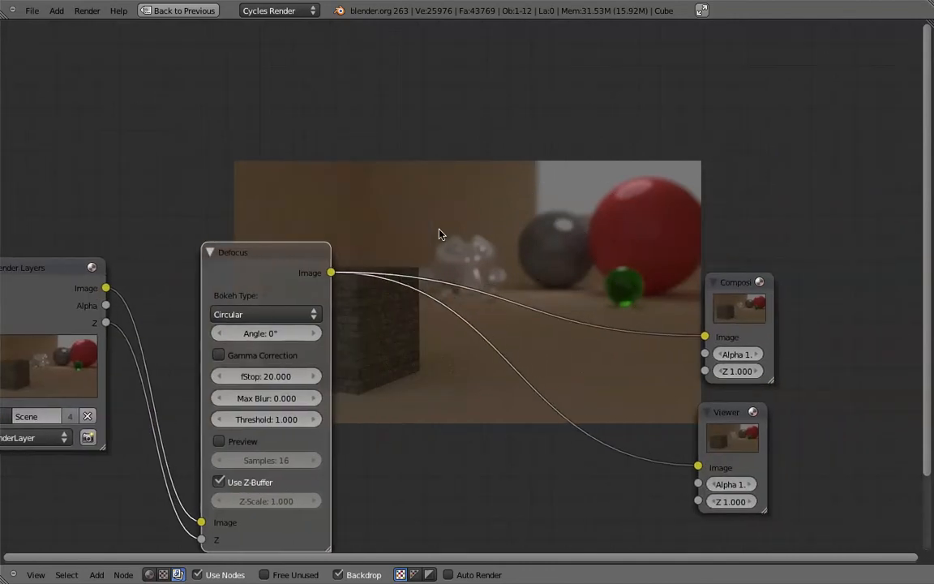
pyautogui.scroll(3, 439, 234)
pyautogui.hscroll(1, 439, 234)
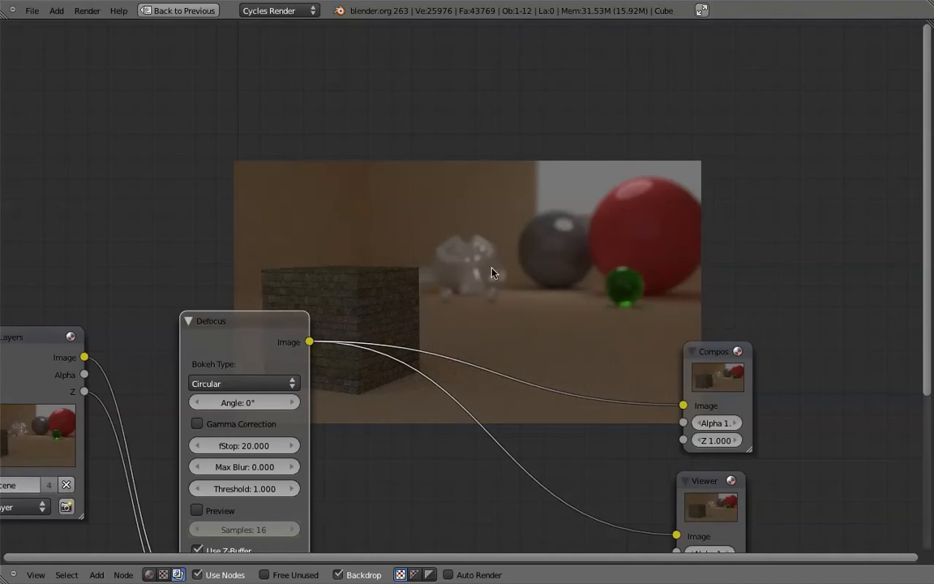
pyautogui.hotkey('alt', 'v')
pyautogui.hotkey('alt', 'v')
pyautogui.hotkey('alt', 'v')
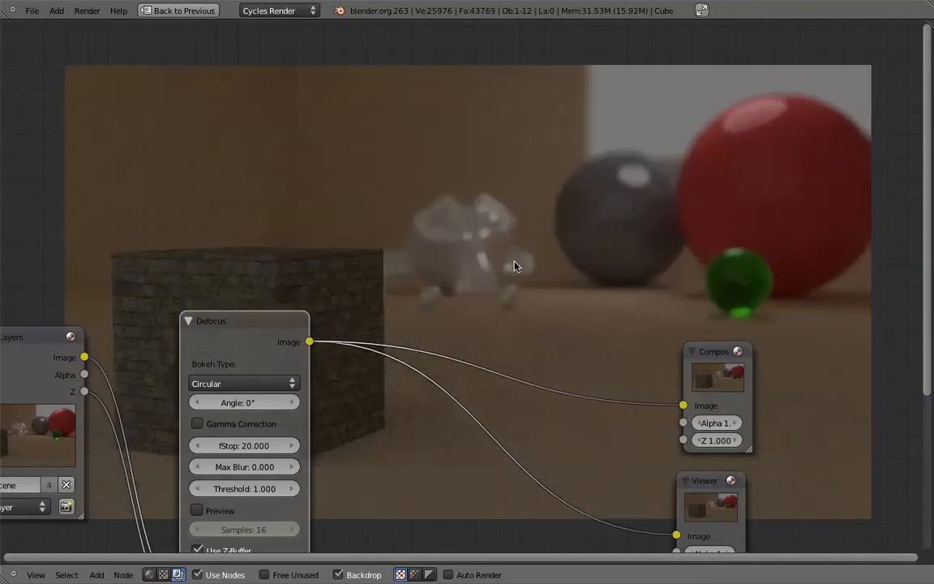
pyautogui.scroll(2, 514, 261)
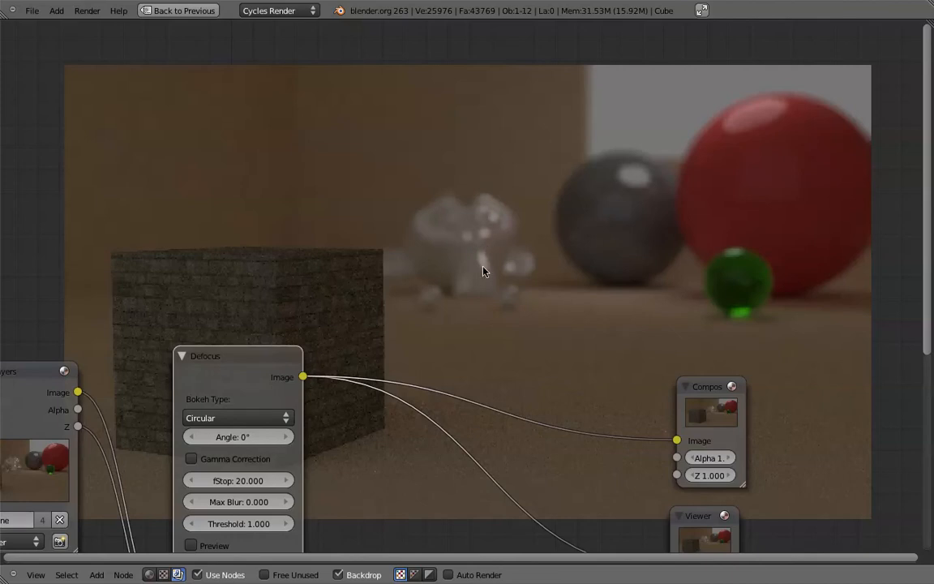
pyautogui.press('Home')
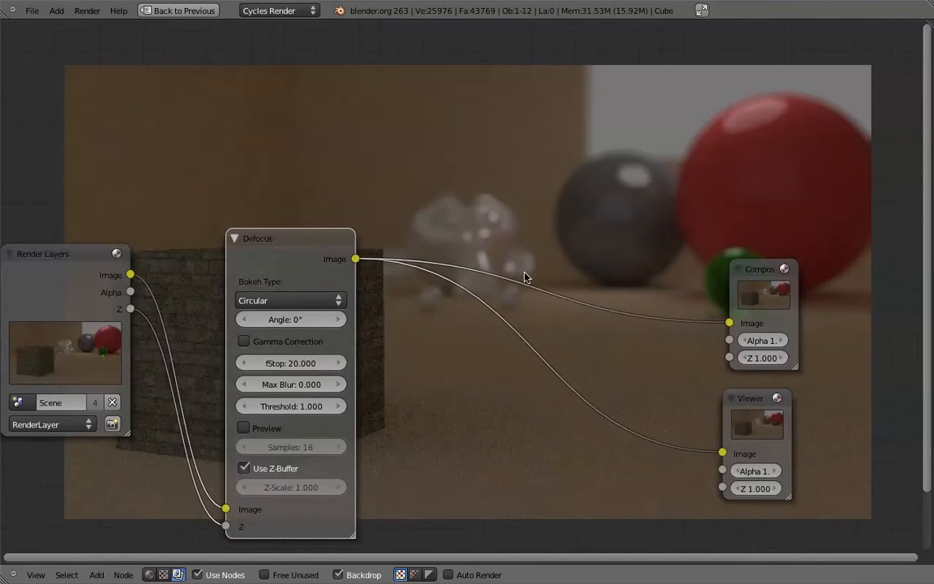
# - Set the Defocus node's bokeh type to Hexagonal and check the blur around the monkey head and spheres
pyautogui.click(336, 301)
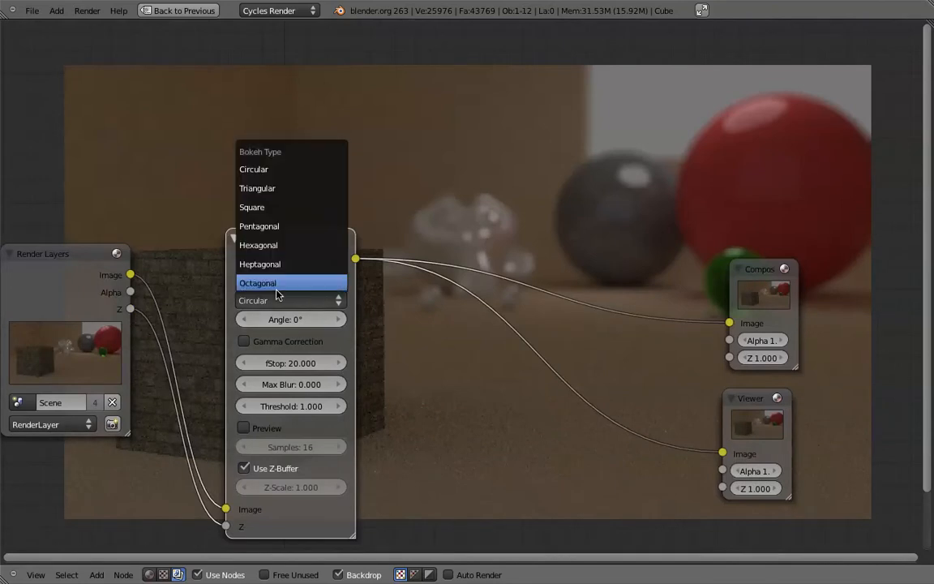
pyautogui.click(261, 245)
pyautogui.moveTo(527, 355); pyautogui.dragTo(508, 497, button='middle')
pyautogui.moveTo(497, 269); pyautogui.dragTo(550, 157, button='middle')
pyautogui.moveTo(581, 248); pyautogui.dragTo(683, 211, button='middle')
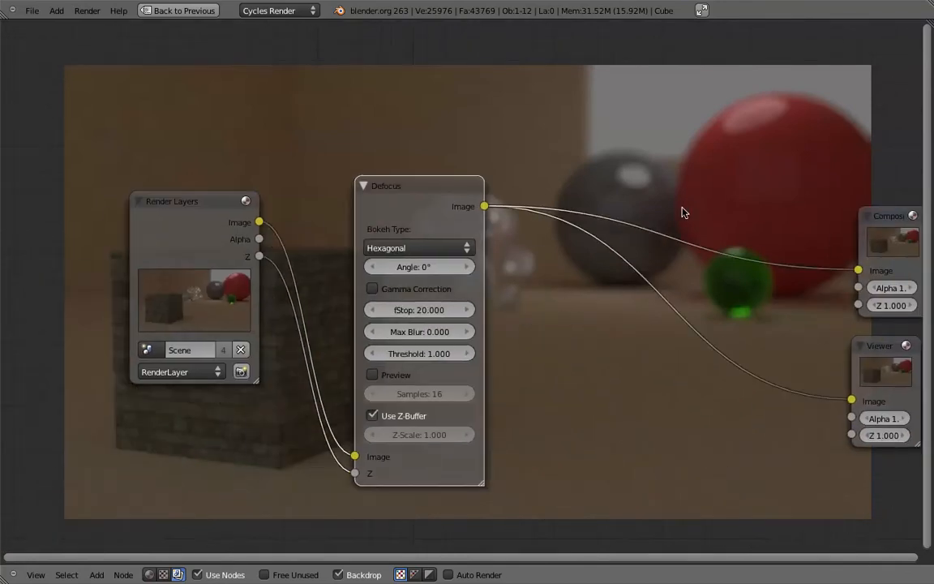
# - Shrink the node editor's backdrop image so the whole render is visible around the nodes
pyautogui.press('v')
pyautogui.press('v')
pyautogui.press('v')
pyautogui.moveTo(634, 308)
pyautogui.mouseDown(button='middle')
pyautogui.moveTo(520, 327)
pyautogui.moveTo(470, 372)
pyautogui.mouseUp(button='middle')
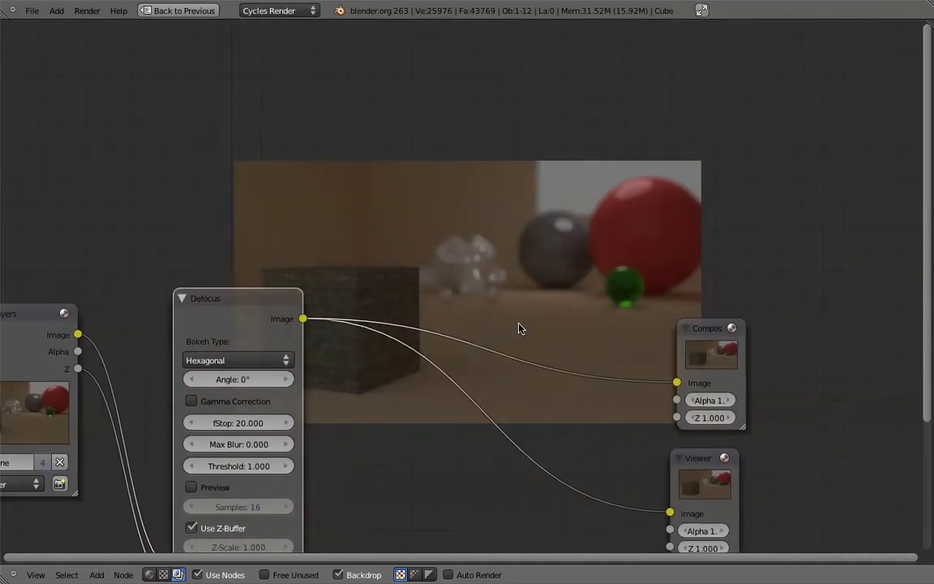
pyautogui.moveTo(519, 327)
pyautogui.mouseDown(button='middle')
pyautogui.moveTo(485, 467)
pyautogui.moveTo(579, 214)
pyautogui.mouseUp(button='middle')
# - Try bokeh angles of 32° and 89° on the Defocus node and reset the angle to 0°
pyautogui.moveTo(281, 265); pyautogui.dragTo(424, 283)
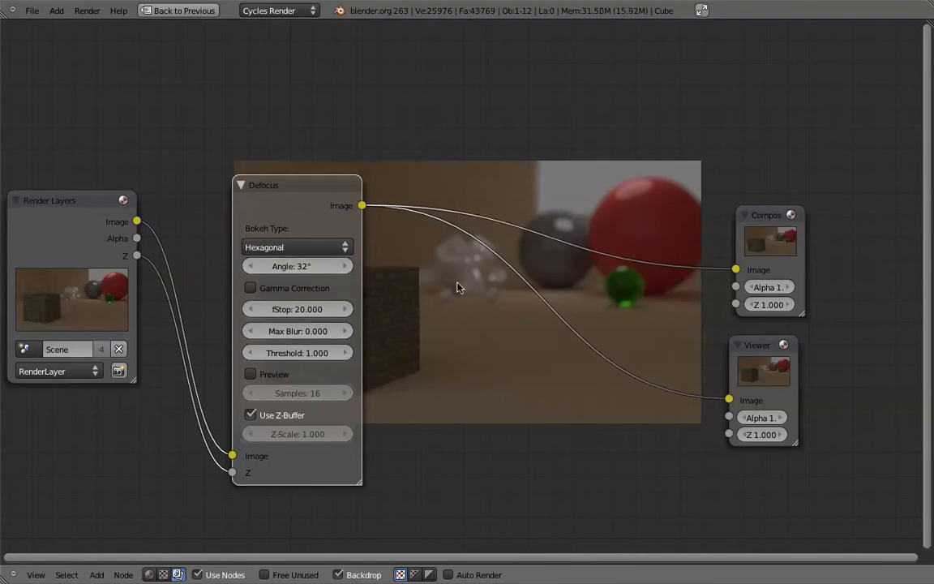
pyautogui.moveTo(289, 266); pyautogui.dragTo(438, 266)
pyautogui.moveTo(289, 266); pyautogui.dragTo(293, 266)
pyautogui.click(292, 266)
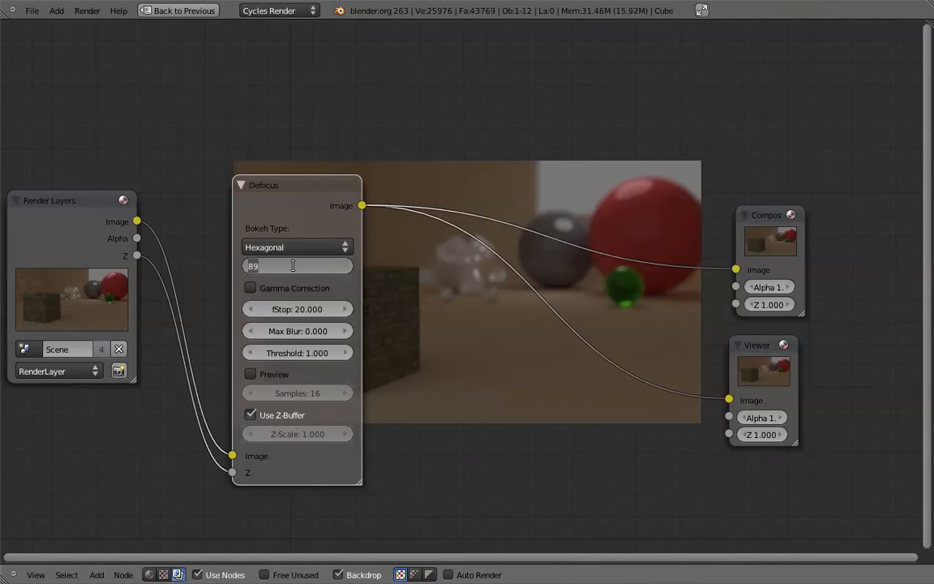
pyautogui.write('0')
pyautogui.press('Return')
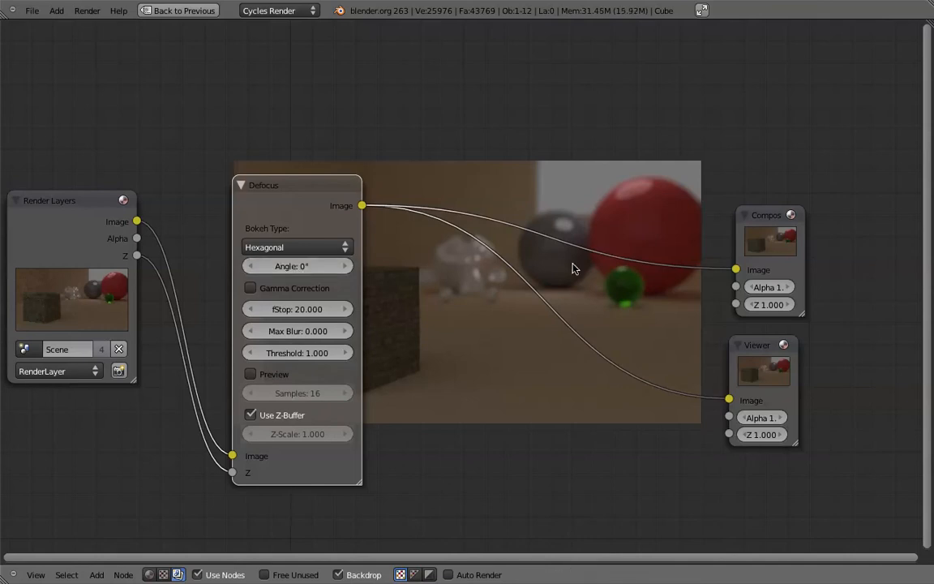
# - Move the Defocus node further away from the Render Layers node and save the file
pyautogui.moveTo(380, 268)
pyautogui.mouseDown(button='middle')
pyautogui.moveTo(352, 326)
pyautogui.moveTo(385, 283)
pyautogui.mouseUp(button='middle')
pyautogui.moveTo(298, 212); pyautogui.dragTo(389, 212)
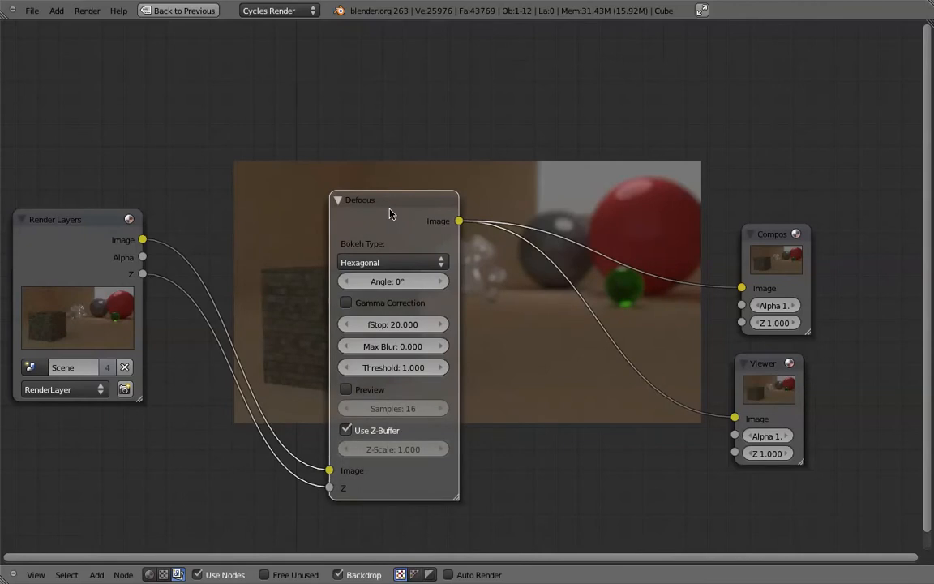
pyautogui.hotkey('ctrl', 'Up')
pyautogui.hotkey('ctrl', 's')
pyautogui.click(353, 193)
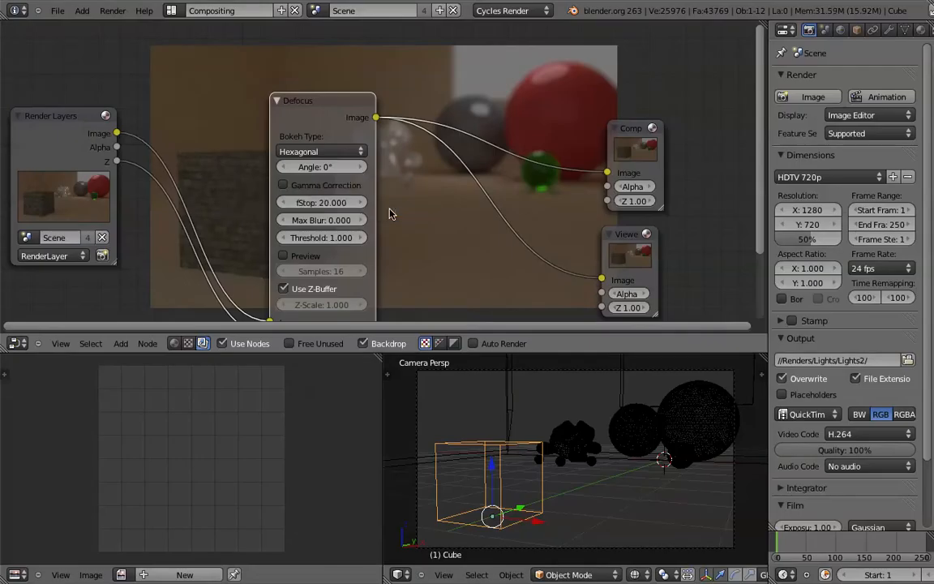
pyautogui.hotkey('ctrl', 'Up')
pyautogui.hotkey('ctrl', 'Up')
pyautogui.scroll(-4, 445, 206)
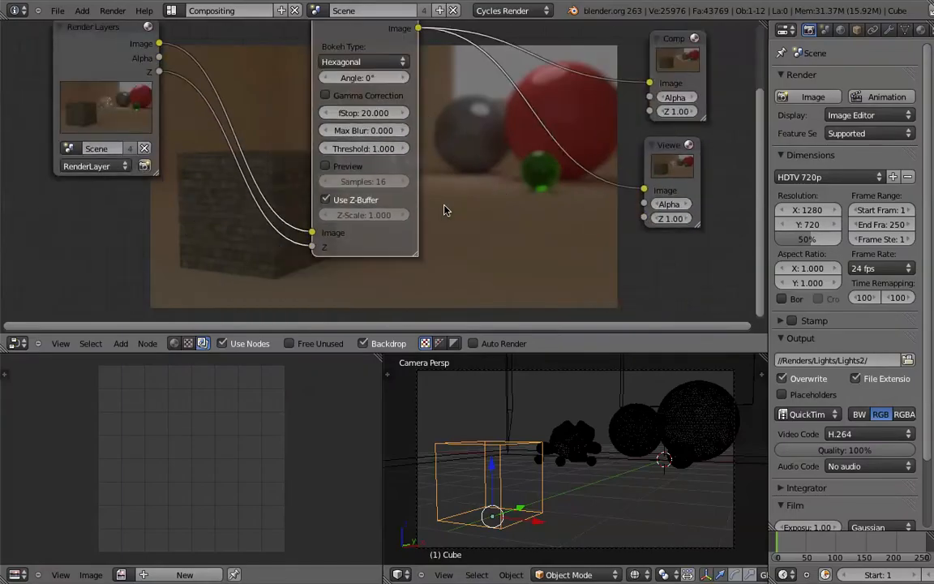
pyautogui.scroll(3, 445, 206)
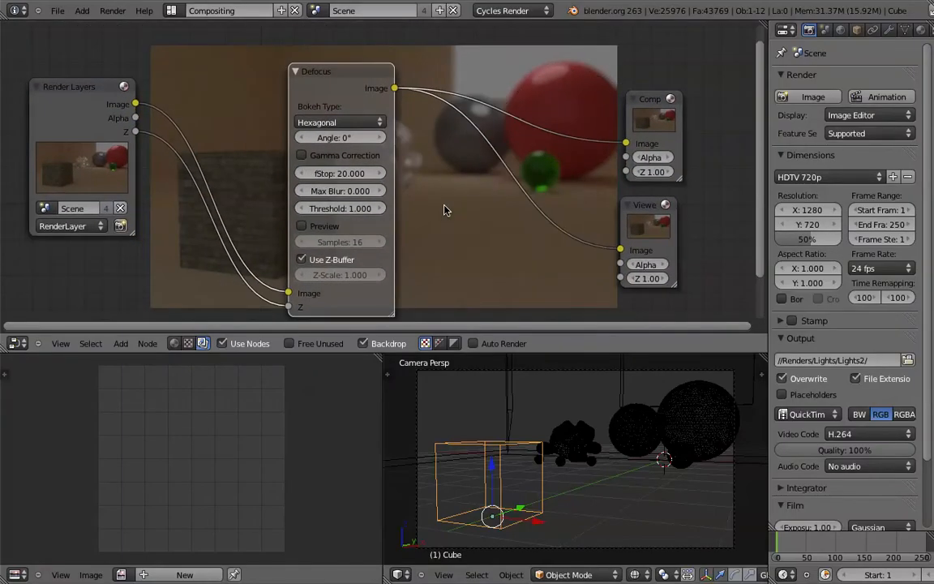
pyautogui.scroll(4, 445, 210)
pyautogui.scroll(-5, 443, 210)
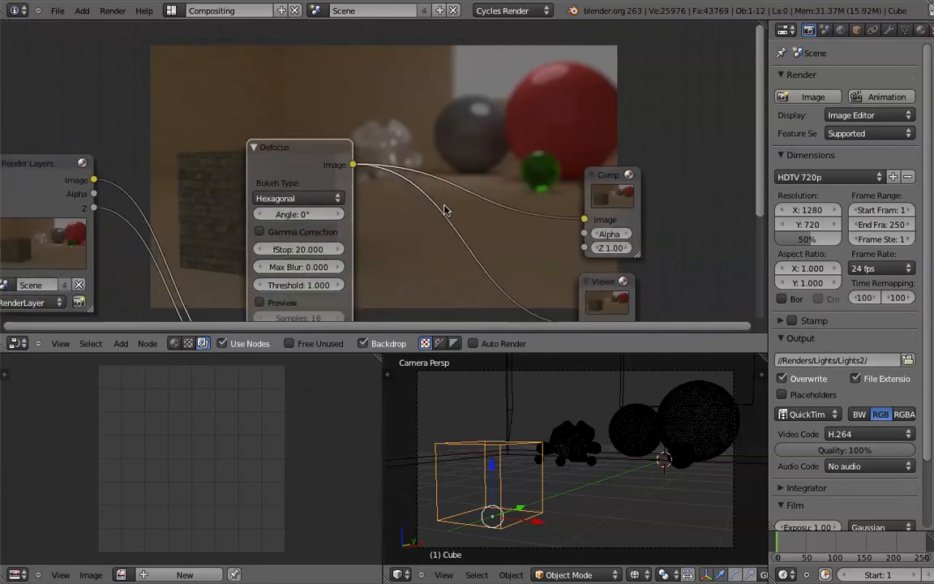
pyautogui.scroll(-4, 443, 210)
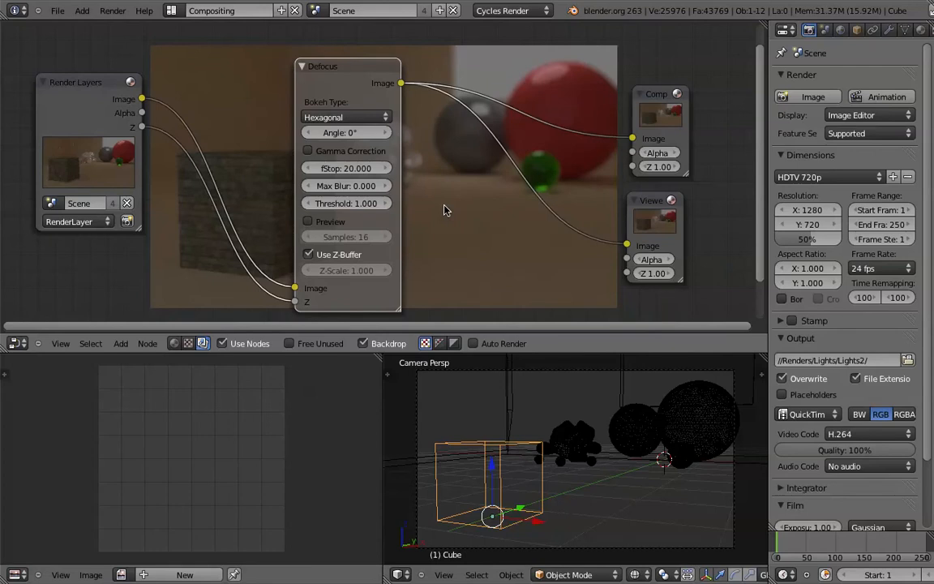
# - Maximize the node editor, try an fStop of 2 on the Defocus node and examine the blur in the backdrop
pyautogui.hotkey('ctrl', 'Up')
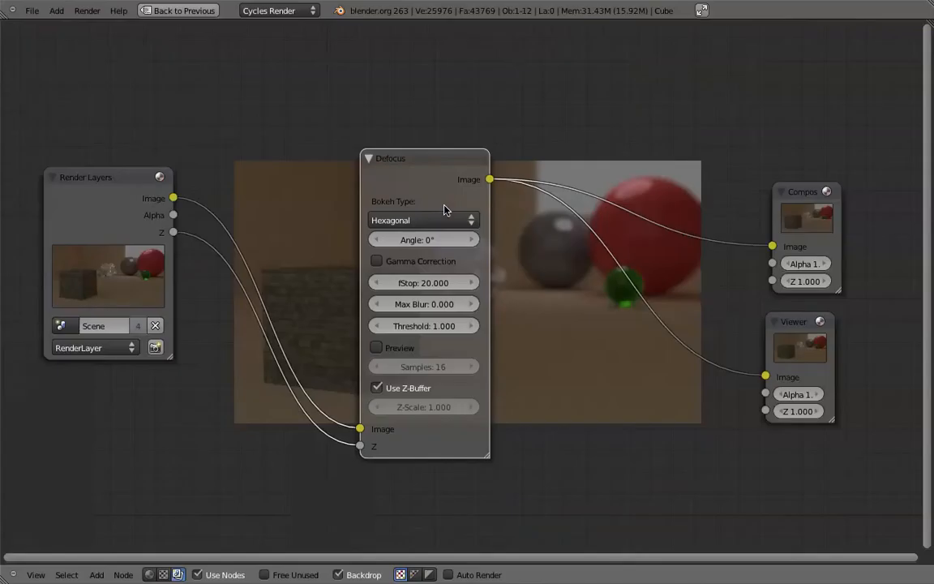
pyautogui.scroll(8, 446, 206)
pyautogui.scroll(1, 447, 200)
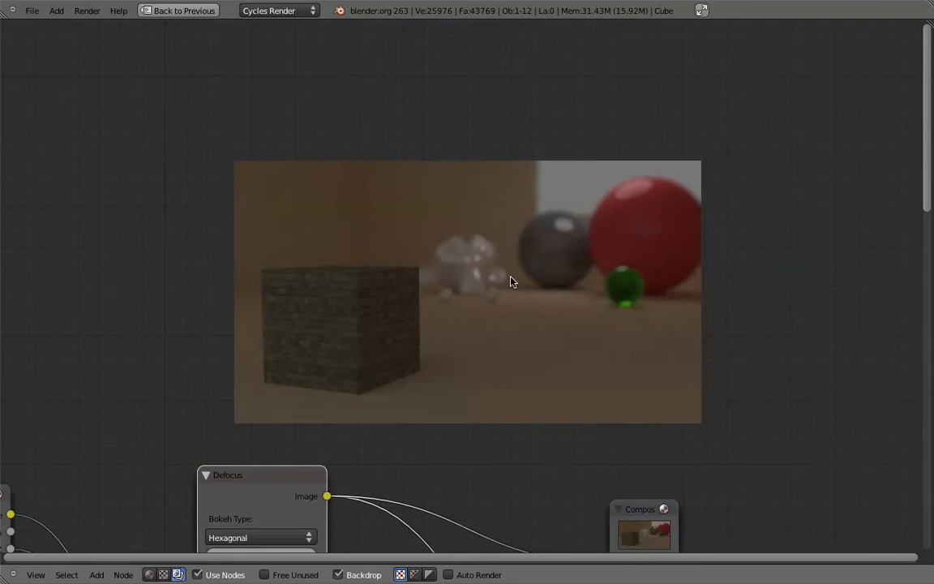
pyautogui.scroll(-5, 510, 277)
pyautogui.click(316, 409)
pyautogui.write('2')
pyautogui.press('Return')
pyautogui.scroll(5, 284, 368)
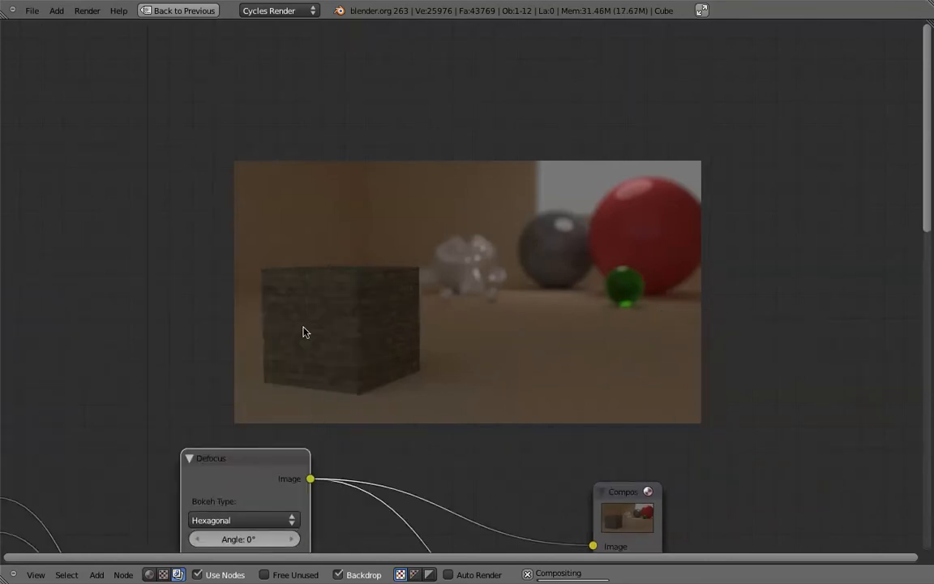
pyautogui.scroll(-5, 589, 349)
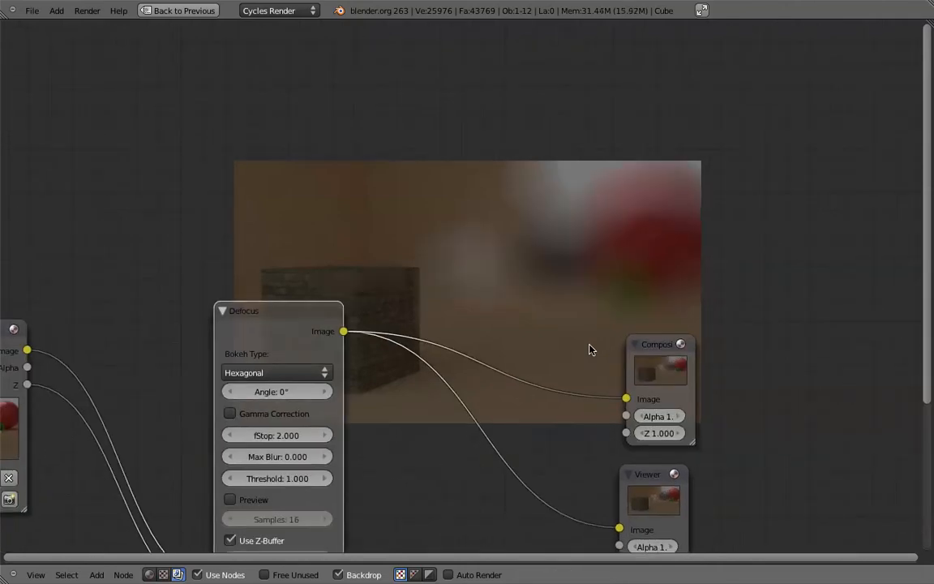
pyautogui.scroll(5, 589, 349)
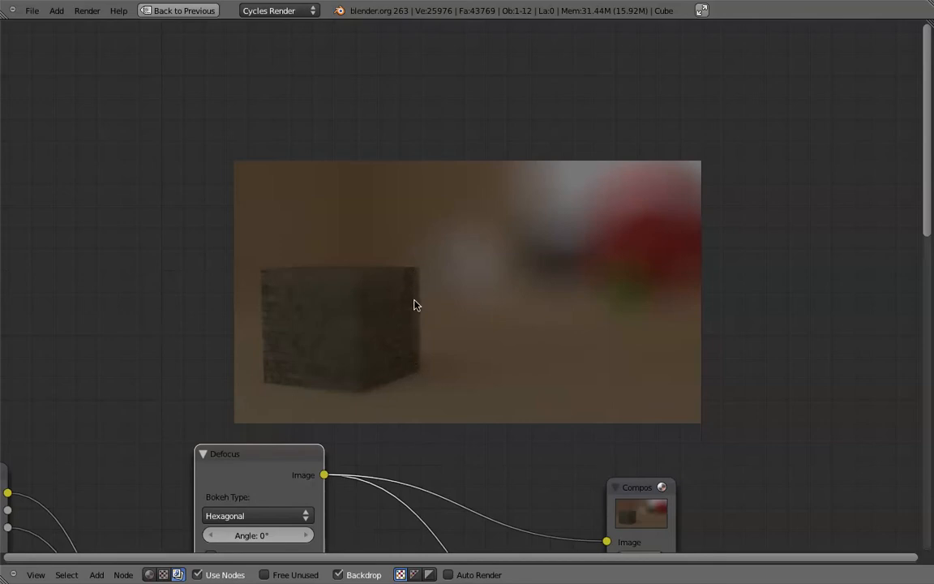
# - Set the Defocus node's fStop to 20 and check the blur in the backdrop
pyautogui.moveTo(412, 267); pyautogui.dragTo(436, 151, button='middle')
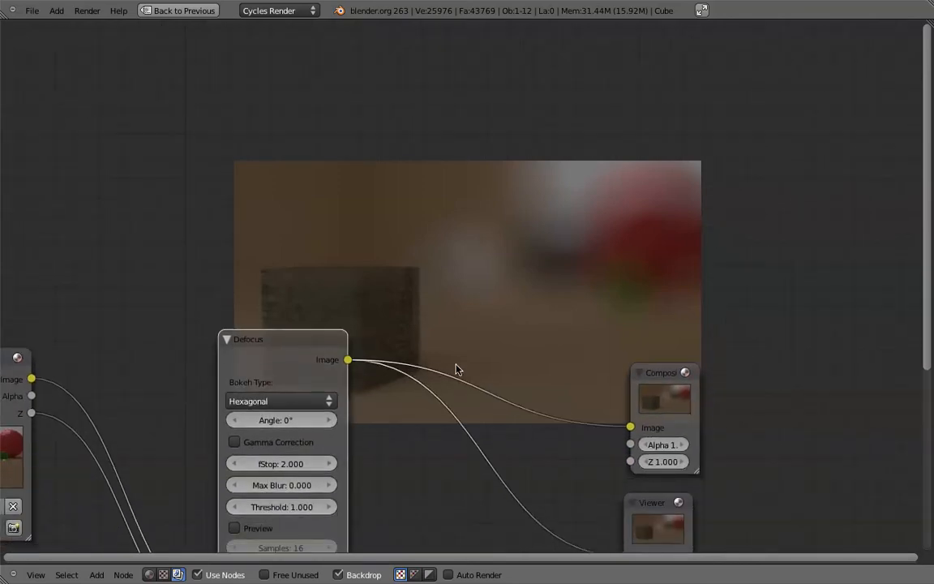
pyautogui.scroll(-3, 456, 369)
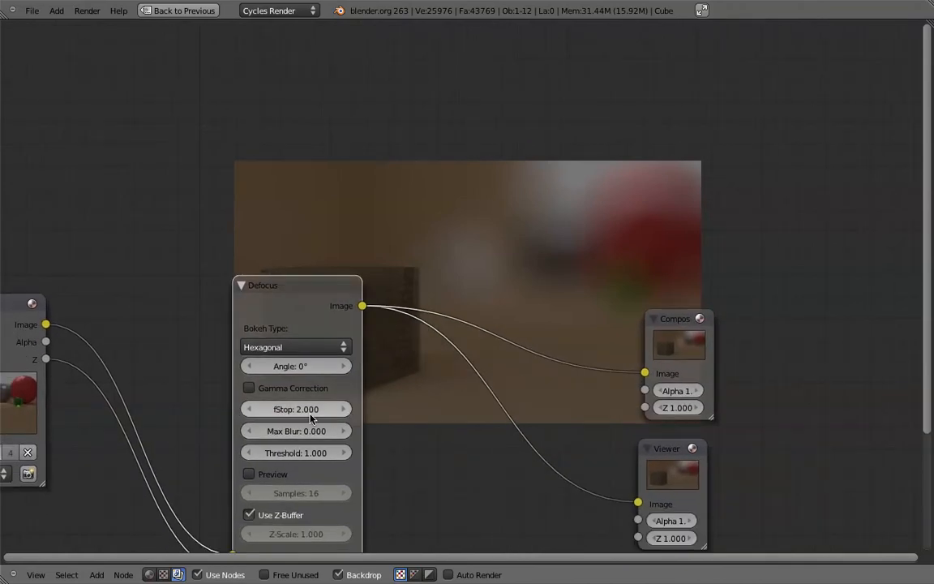
pyautogui.click(301, 411)
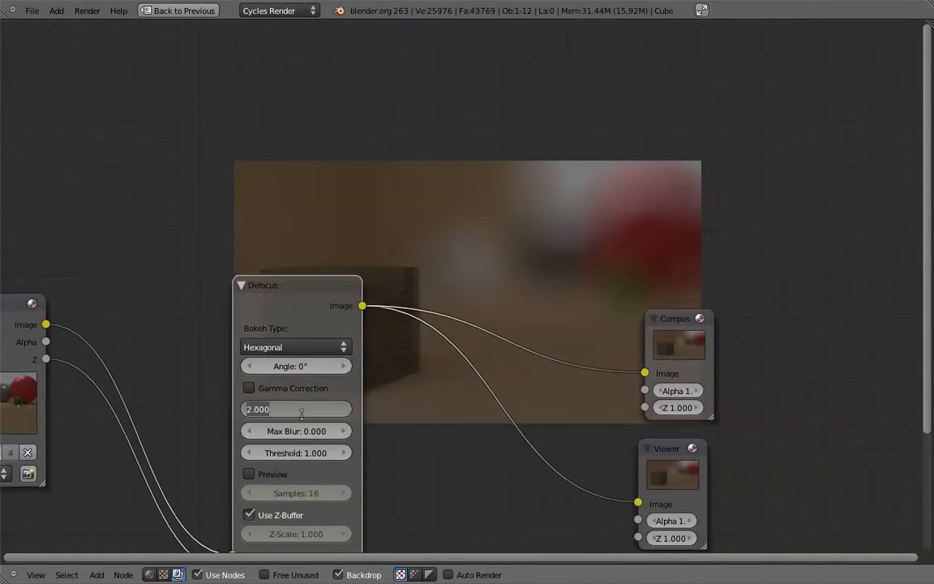
pyautogui.write('20')
pyautogui.press('Return')
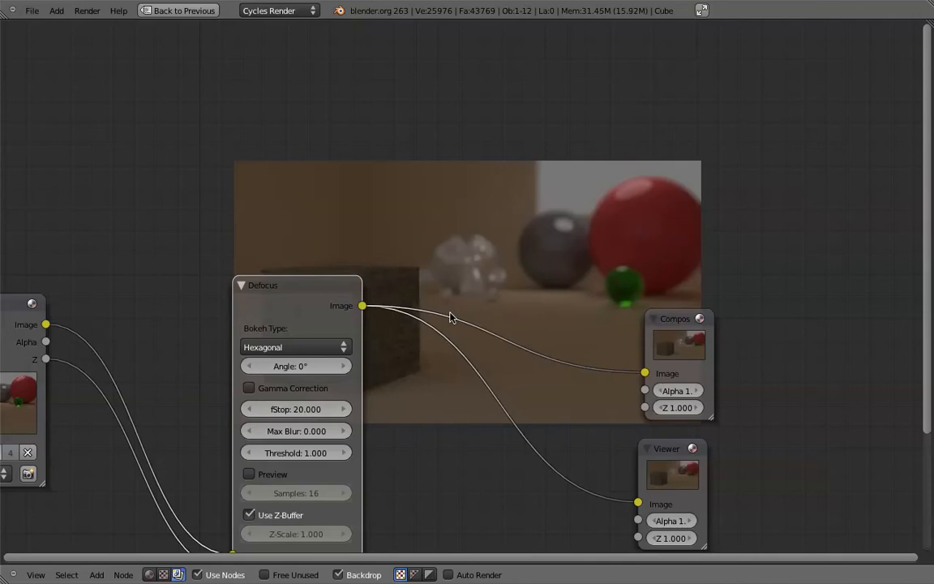
pyautogui.keyDown('shift'); pyautogui.scroll(4, 442, 324); pyautogui.keyUp('shift')
pyautogui.keyDown('shift'); pyautogui.scroll(-5, 452, 317); pyautogui.keyUp('shift')
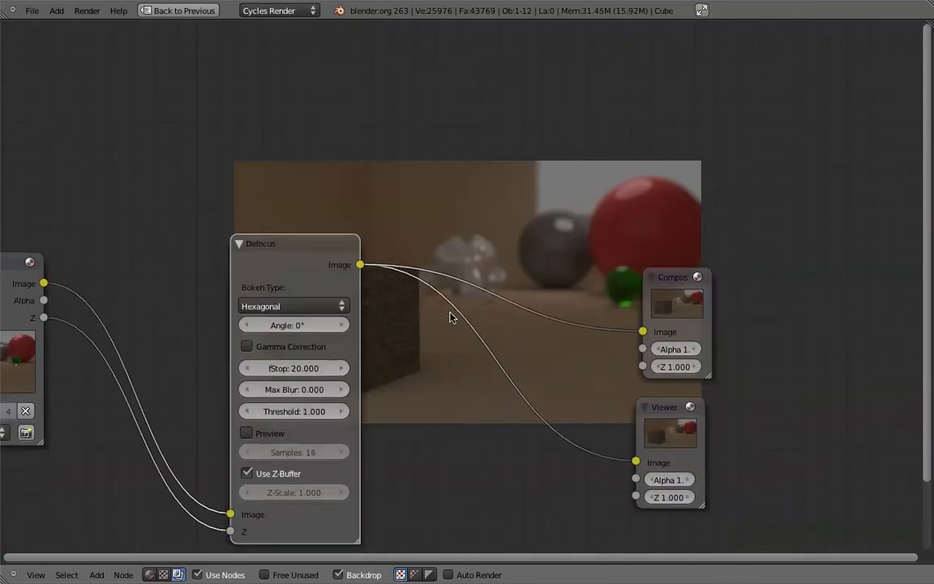
# - Select the camera in the Default layout and inspect the focus object choices in its depth of field settings
pyautogui.hotkey('ctrl', 'Up')
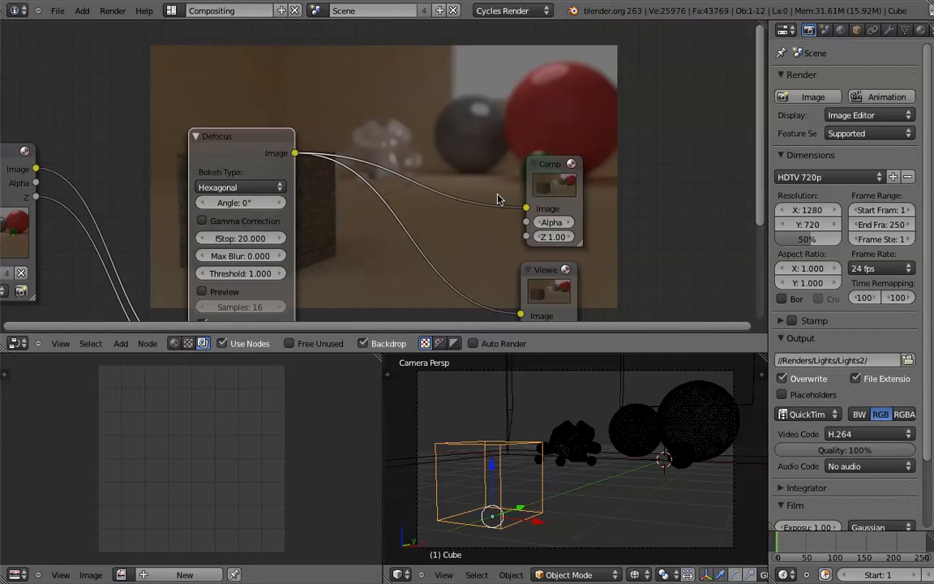
pyautogui.hotkey('ctrl', 'Right')
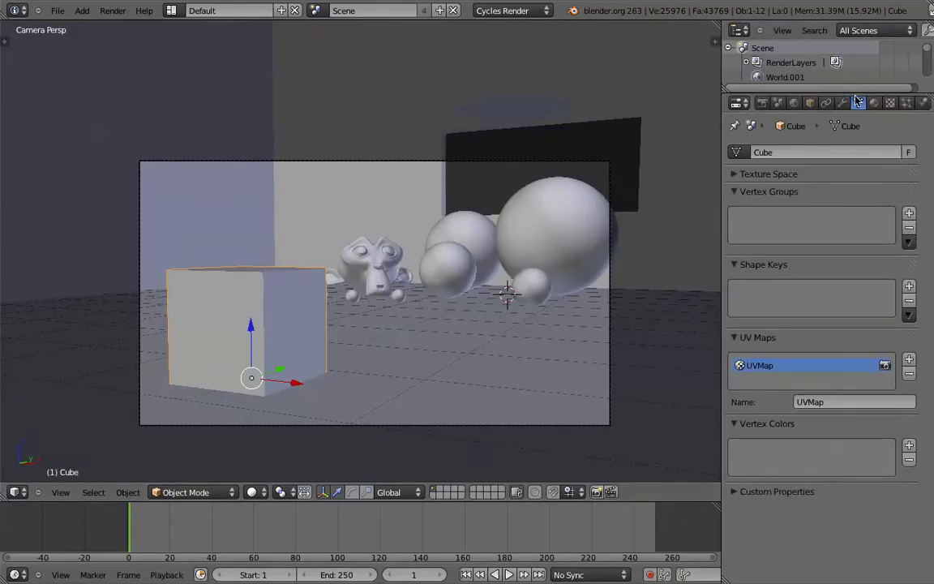
pyautogui.rightClick(572, 161)
pyautogui.scroll(-1, 755, 307)
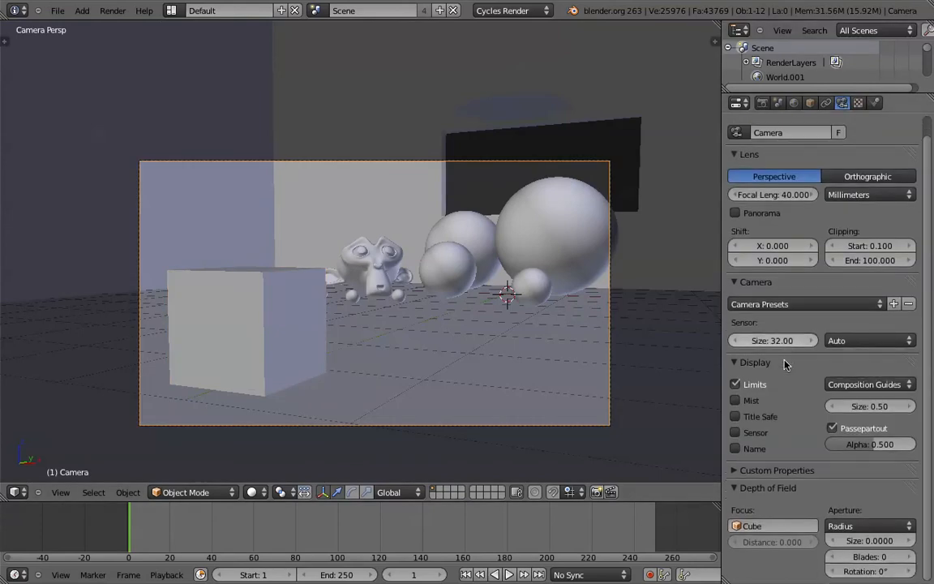
pyautogui.click(769, 528)
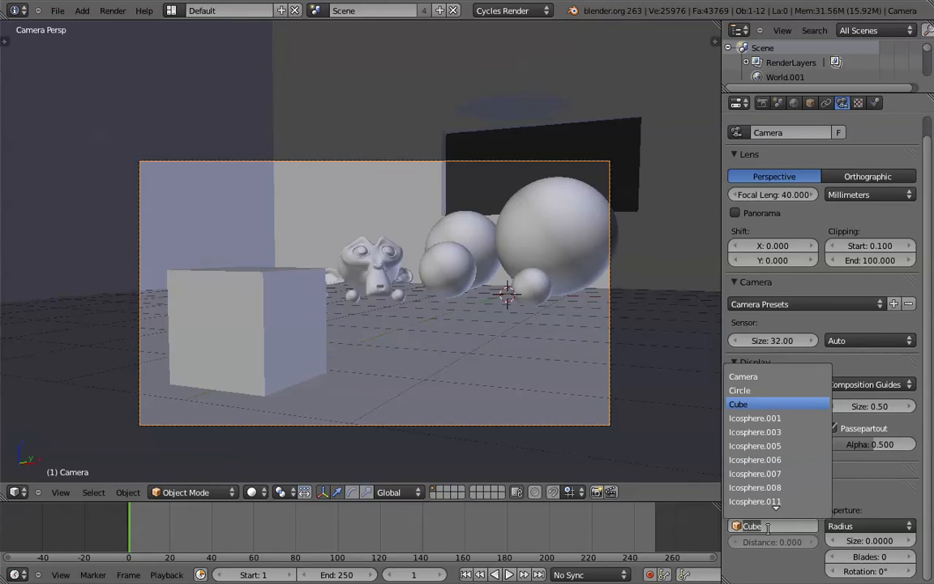
pyautogui.press('Escape')
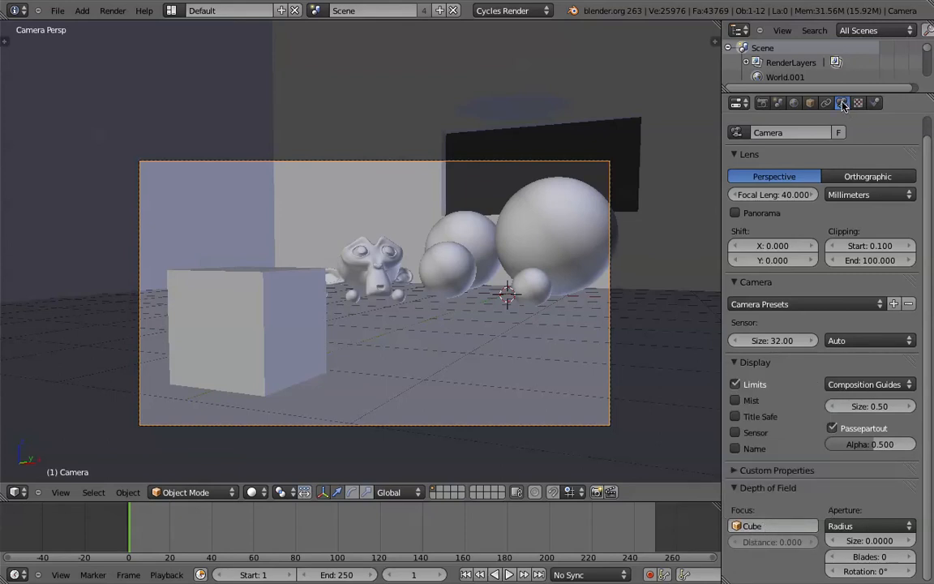
# - Return to the Compositing layout and maximize the node editor with the whole Defocus setup in view
pyautogui.hotkey('ctrl', 'Left')
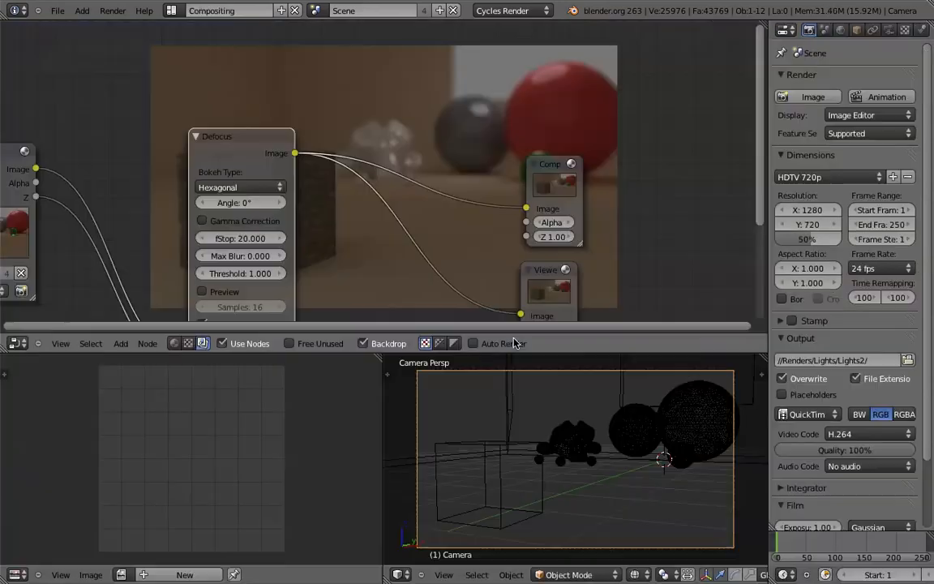
pyautogui.hotkey('ctrl', 'Up')
pyautogui.moveTo(413, 243); pyautogui.dragTo(539, 118, button='middle')
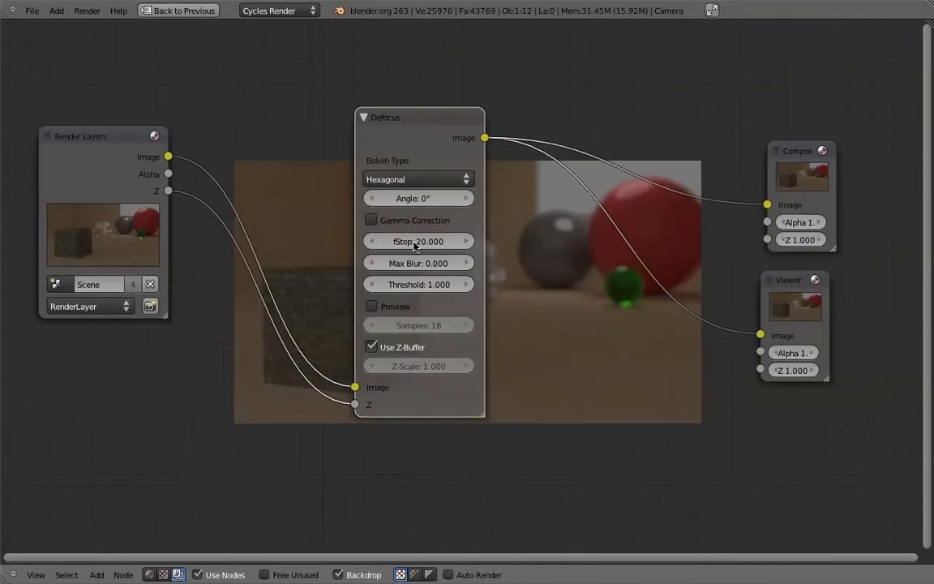
pyautogui.moveTo(414, 243); pyautogui.dragTo(372, 371, button='middle')
pyautogui.moveTo(545, 113); pyautogui.dragTo(608, 1, button='middle')
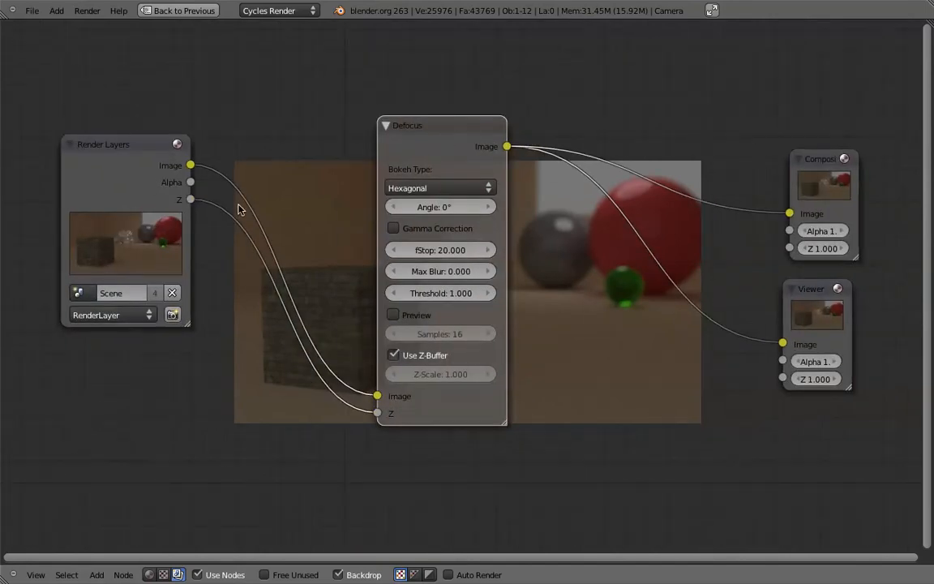
# - Delete the Defocus node and link the Render Layers Image output directly to the Composite and Viewer nodes
pyautogui.moveTo(416, 144); pyautogui.dragTo(467, 145)
pyautogui.moveTo(429, 414); pyautogui.dragTo(327, 395)
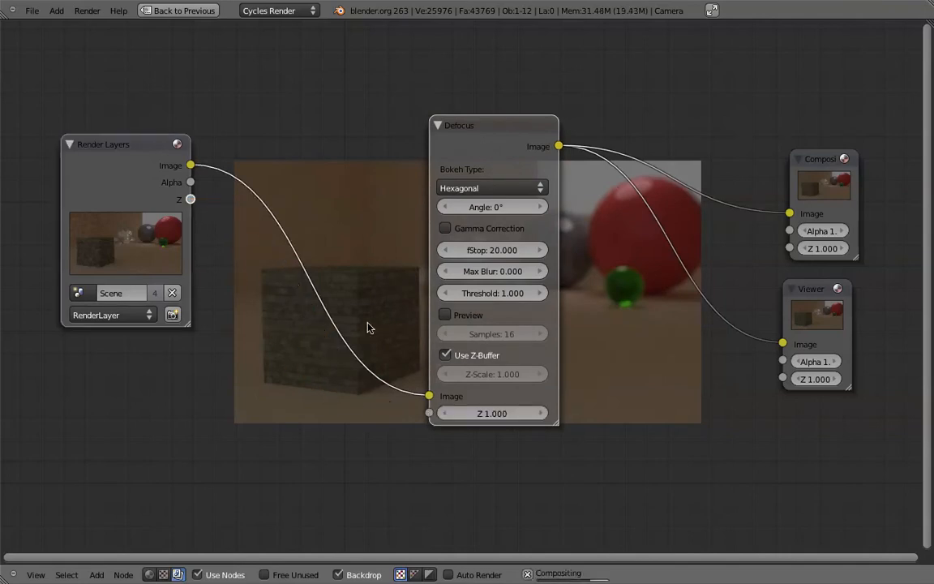
pyautogui.press('x')
pyautogui.moveTo(189, 165); pyautogui.dragTo(790, 213)
pyautogui.moveTo(190, 164); pyautogui.dragTo(789, 360)
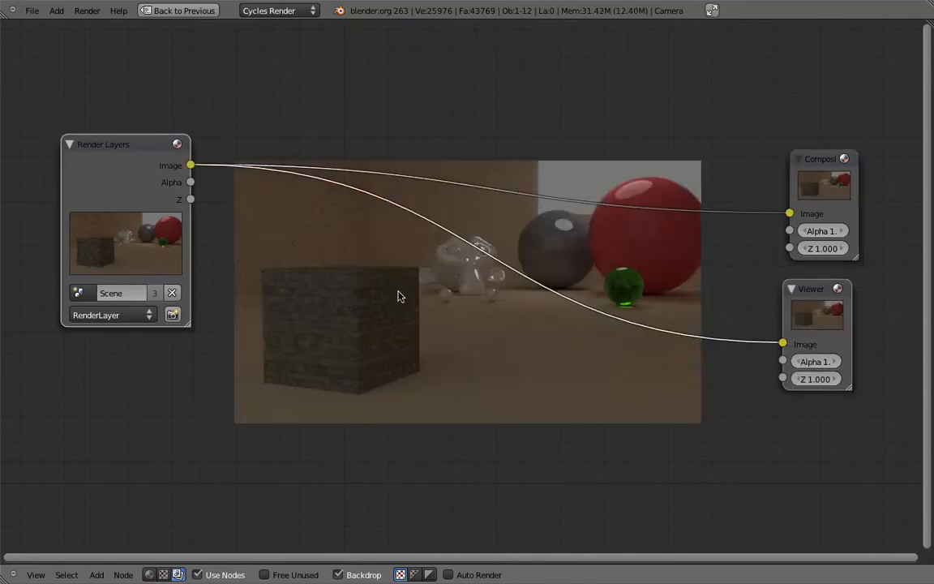
# - Add a Map Value node beside Render Layers and link the Render Layers Z output to its Value input
pyautogui.hotkey('shift', 'a')
pyautogui.moveTo(325, 235)
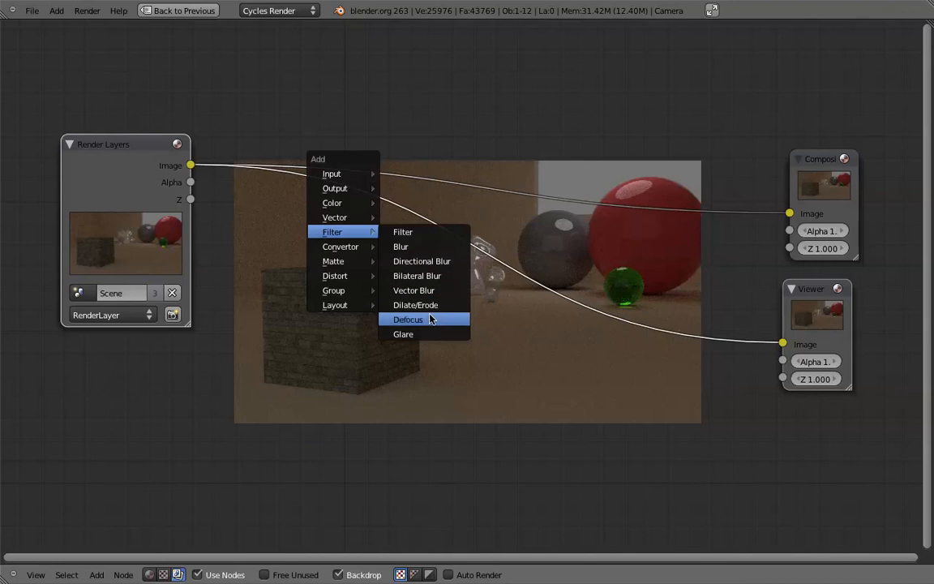
pyautogui.moveTo(330, 175)
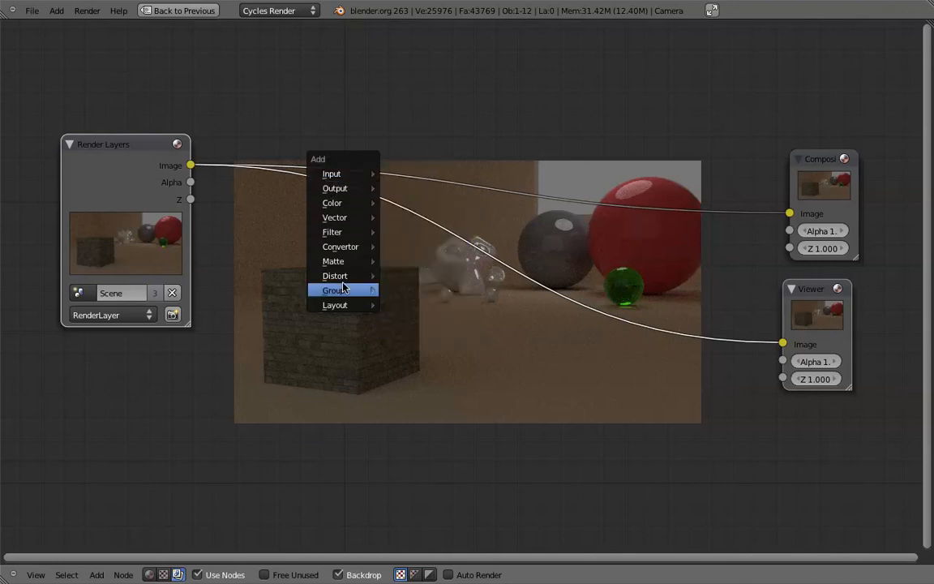
pyautogui.moveTo(342, 210)
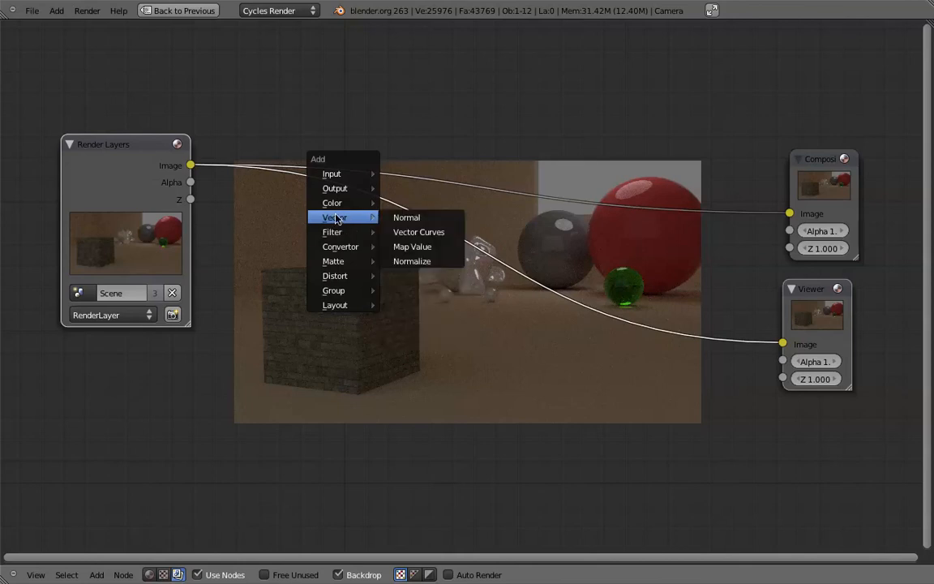
pyautogui.click(397, 245)
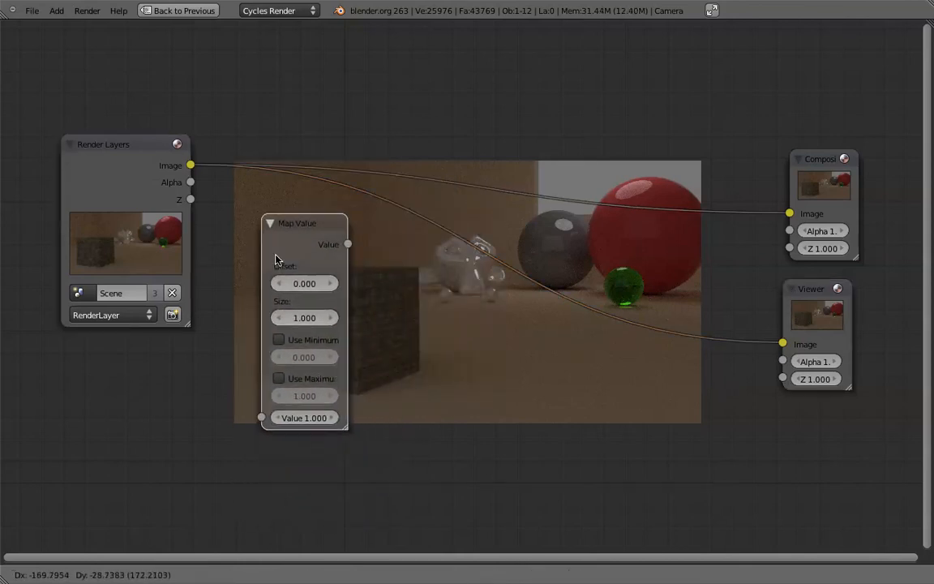
pyautogui.click(297, 266)
pyautogui.moveTo(189, 200); pyautogui.dragTo(284, 424)
pyautogui.moveTo(320, 253); pyautogui.dragTo(291, 240)
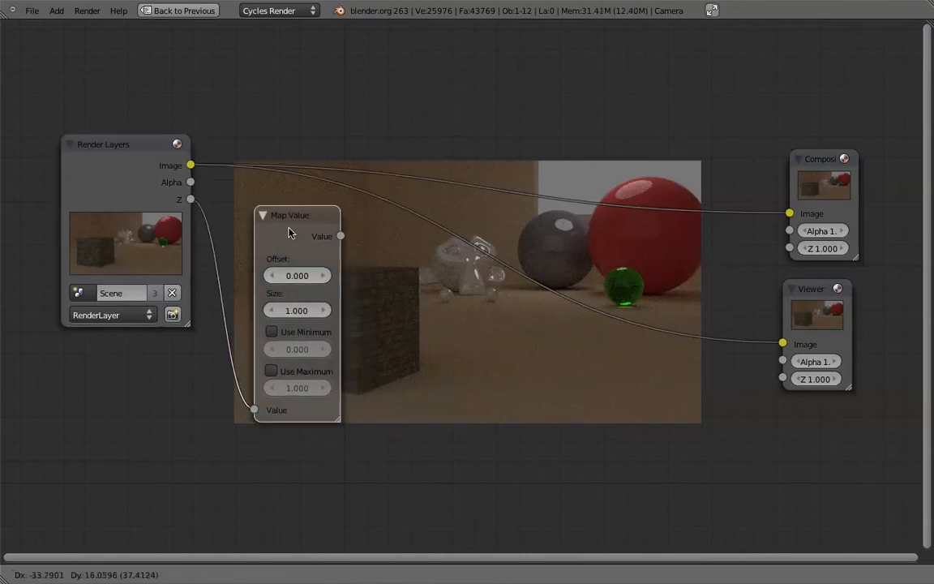
# - Insert a Defocus node between the Render Layers Image output and the Viewer, and link Map Value's output to its Z input
pyautogui.hotkey('shift', 'a')
pyautogui.moveTo(458, 232)
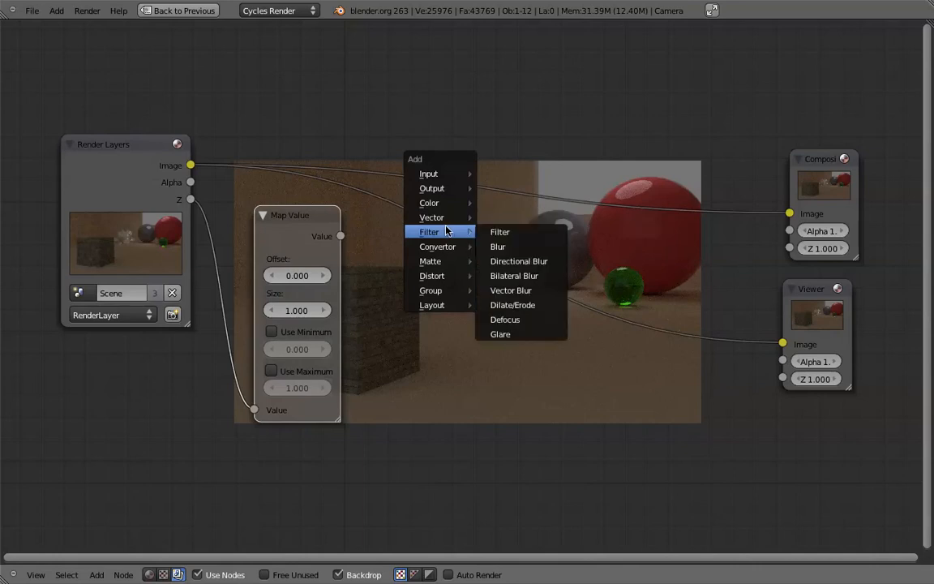
pyautogui.click(535, 317)
pyautogui.moveTo(561, 309); pyautogui.dragTo(451, 400)
pyautogui.moveTo(442, 451); pyautogui.dragTo(452, 400, button='middle')
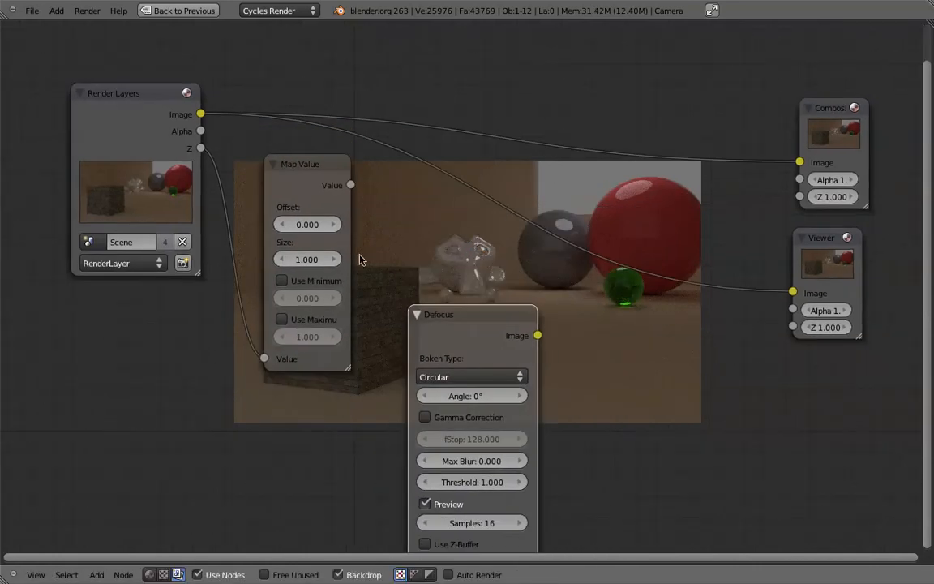
pyautogui.moveTo(451, 322); pyautogui.dragTo(516, 200)
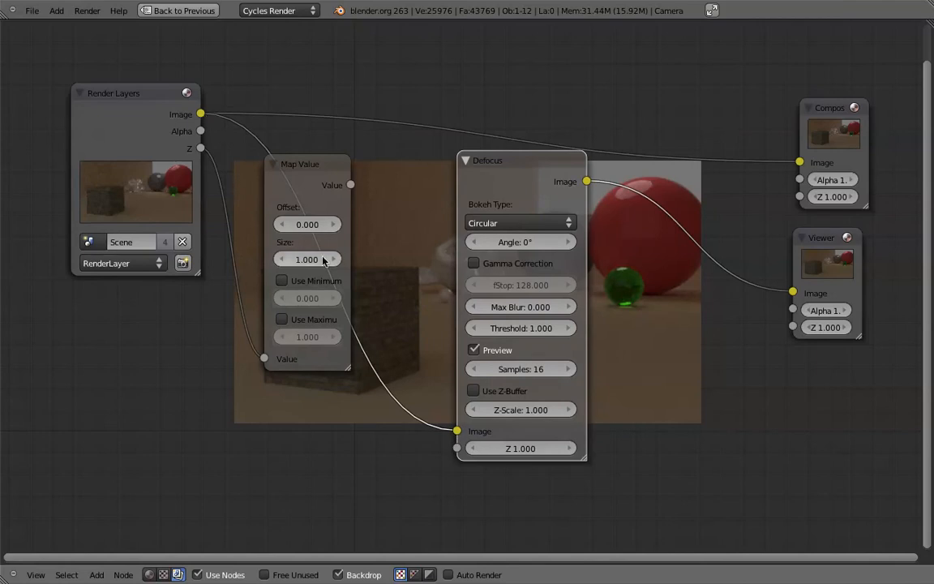
pyautogui.moveTo(458, 448); pyautogui.dragTo(351, 185)
# - Link the Defocus Image output to the Composite node and move Composite and Viewer clear of the backdrop image
pyautogui.moveTo(536, 191); pyautogui.dragTo(486, 158)
pyautogui.scroll(-3, 487, 158)
pyautogui.moveTo(529, 141); pyautogui.dragTo(485, 161, button='middle')
pyautogui.moveTo(738, 180); pyautogui.dragTo(842, 100)
pyautogui.moveTo(696, 324)
pyautogui.mouseDown()
pyautogui.moveTo(746, 333)
pyautogui.moveTo(695, 325)
pyautogui.mouseUp()
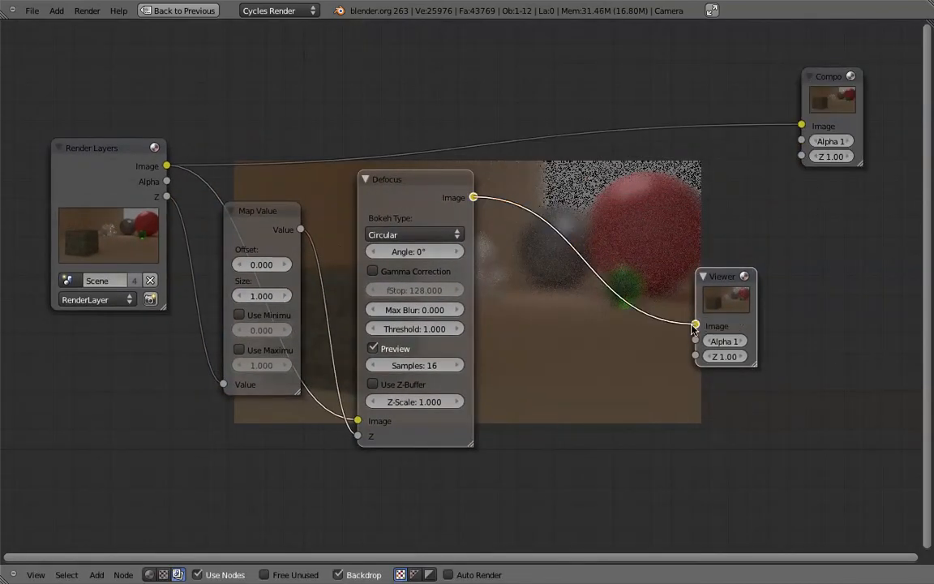
pyautogui.moveTo(747, 295); pyautogui.dragTo(25, 341)
pyautogui.moveTo(784, 318); pyautogui.dragTo(588, 344, button='middle')
pyautogui.scroll(-2, 588, 344)
pyautogui.scroll(-1, 588, 348)
pyautogui.moveTo(330, 244); pyautogui.dragTo(870, 167)
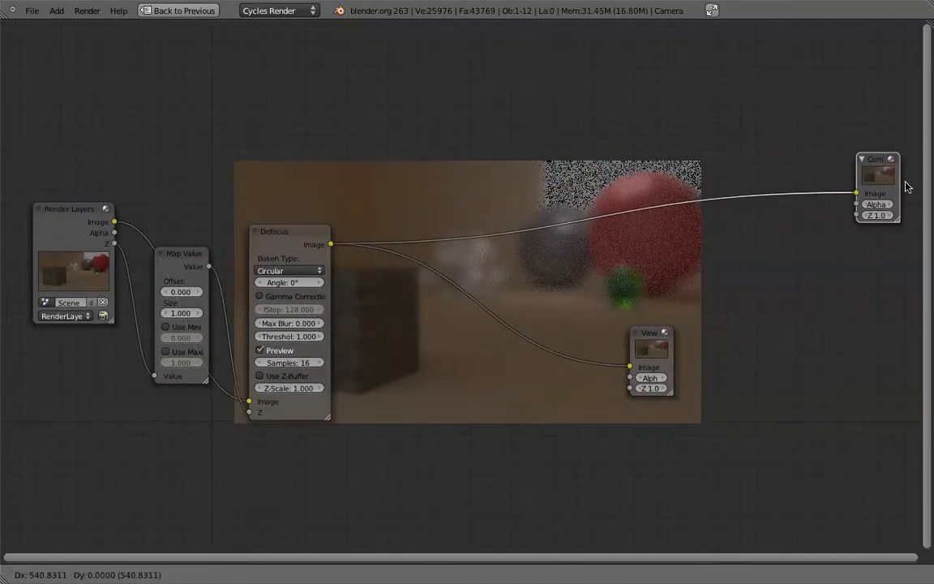
pyautogui.moveTo(667, 323); pyautogui.dragTo(925, 374)
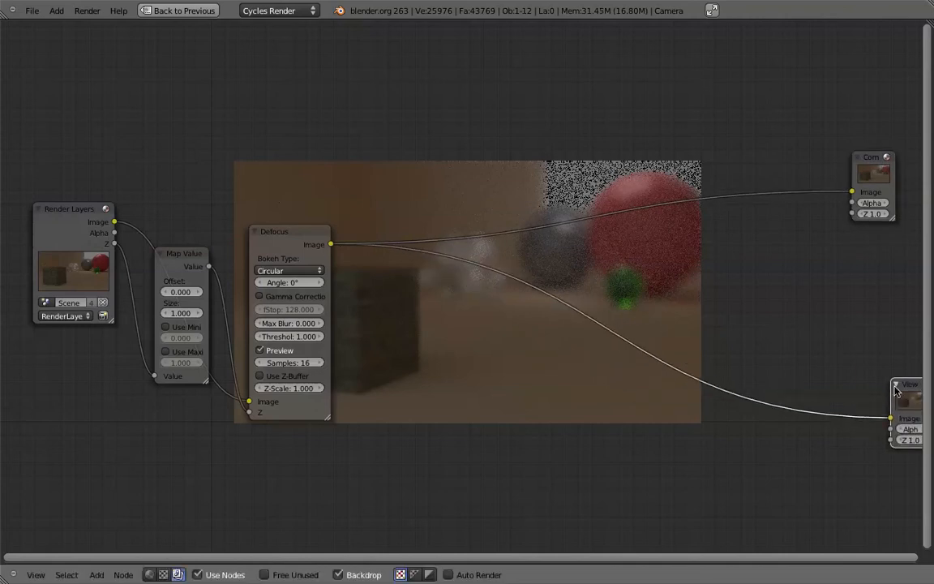
# - Disable Preview on the Defocus node, set its Threshold to 0 and choose the Hexagonal bokeh type
pyautogui.click(259, 349)
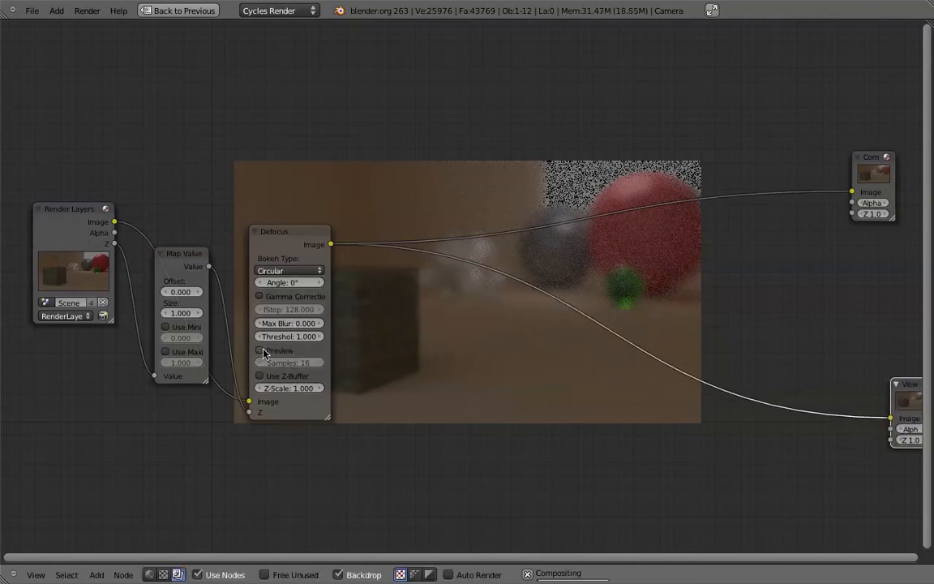
pyautogui.moveTo(288, 395); pyautogui.dragTo(319, 398, button='middle')
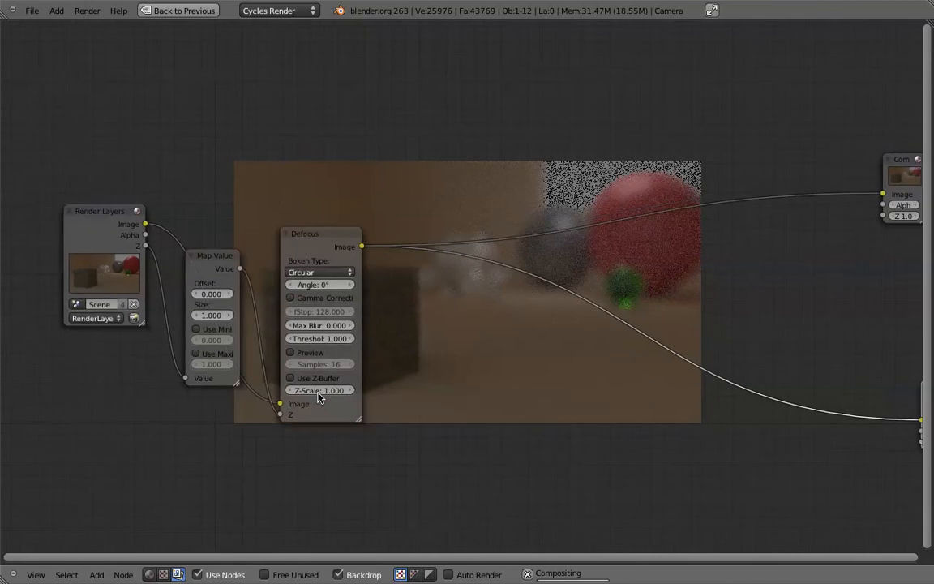
pyautogui.scroll(2, 318, 398)
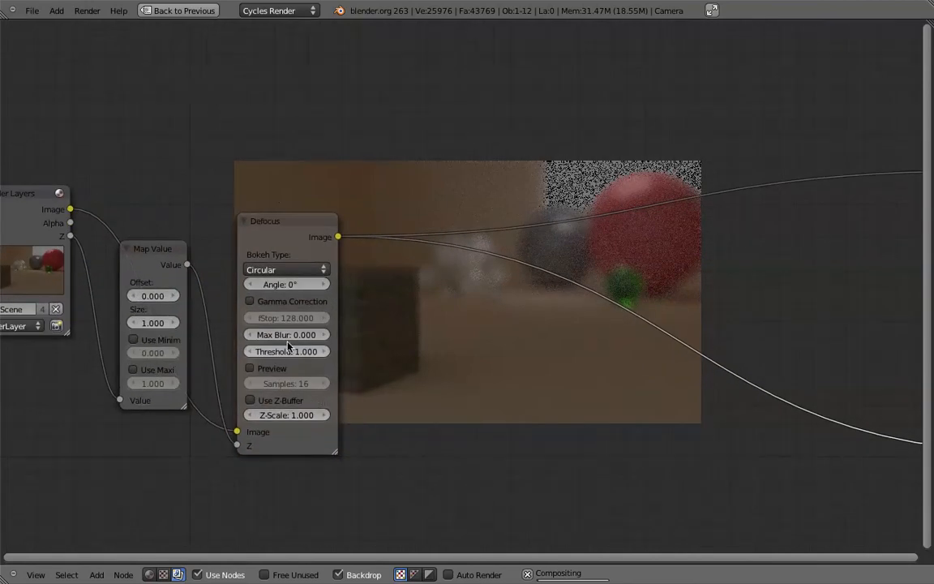
pyautogui.click(284, 361)
pyautogui.click(289, 349)
pyautogui.write('0')
pyautogui.press('Return')
pyautogui.click(282, 269)
pyautogui.click(261, 226)
pyautogui.moveTo(400, 292); pyautogui.dragTo(333, 368, button='middle')
pyautogui.moveTo(400, 292); pyautogui.dragTo(410, 174, button='middle')
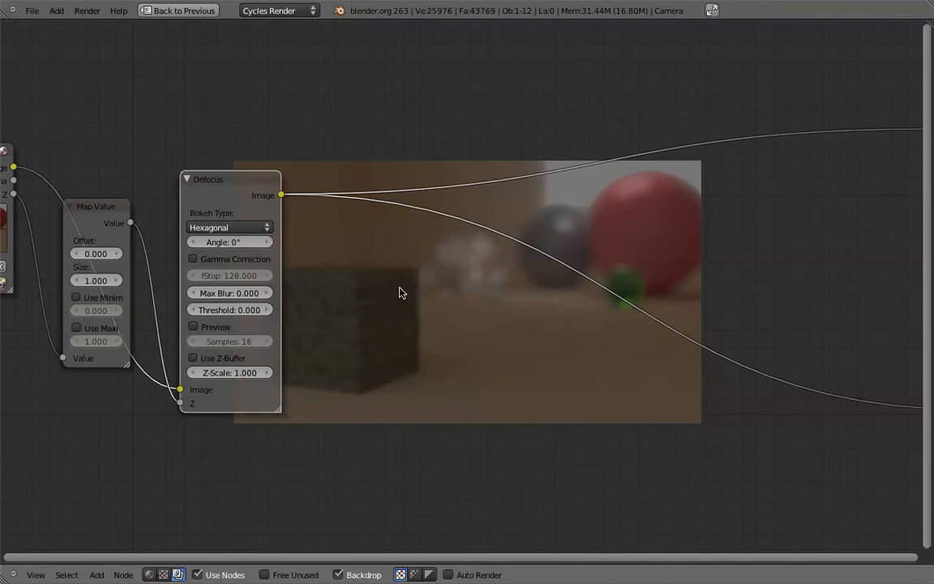
# - Set the Defocus node's Z-Scale to 6
pyautogui.scroll(3, 400, 293)
pyautogui.scroll(-5, 400, 293)
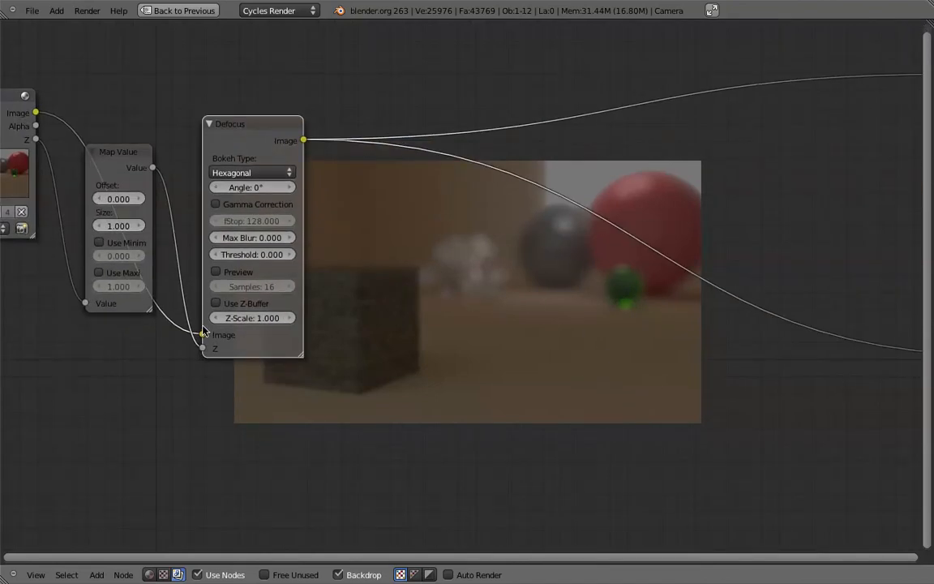
pyautogui.scroll(3, 237, 287)
pyautogui.click(238, 365)
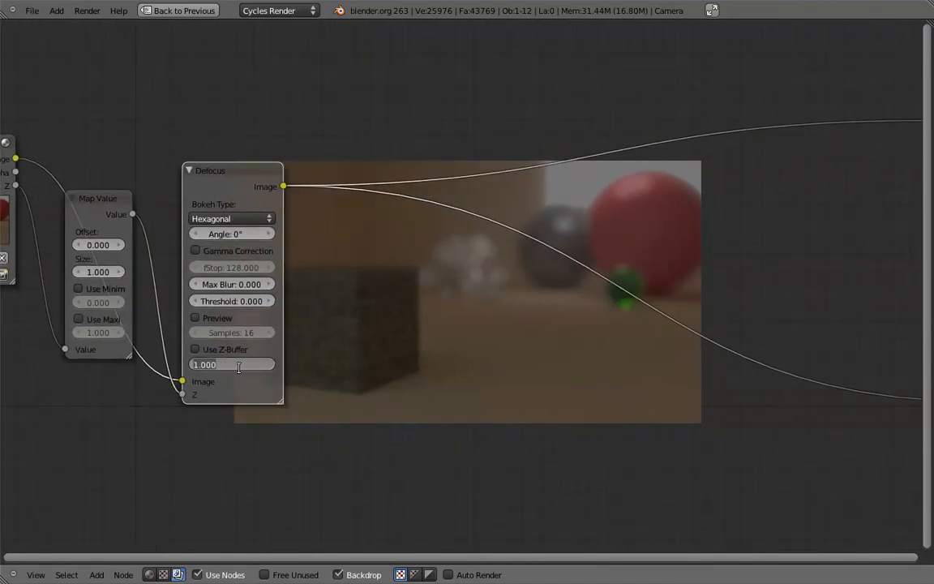
pyautogui.write('6')
pyautogui.press('Return')
pyautogui.scroll(5, 415, 351)
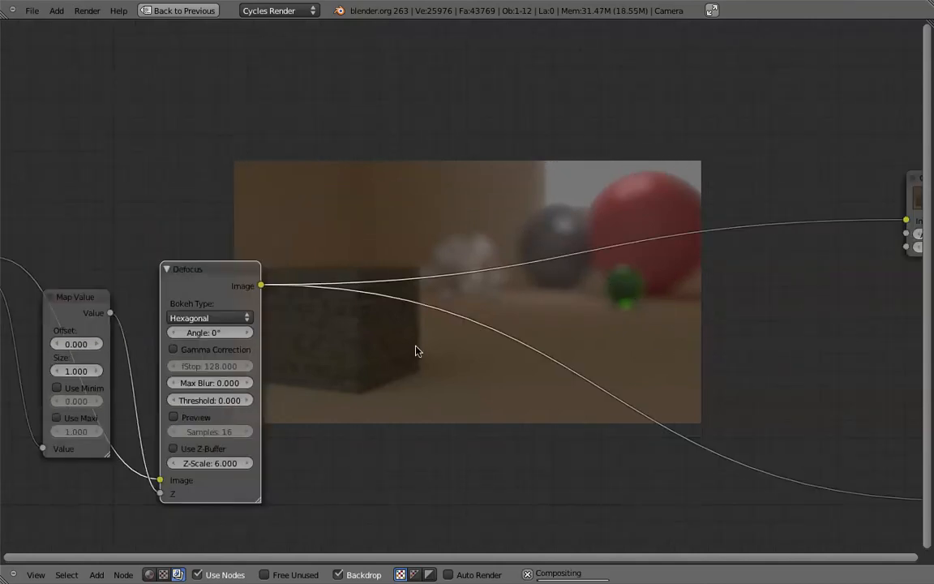
pyautogui.scroll(2, 415, 351)
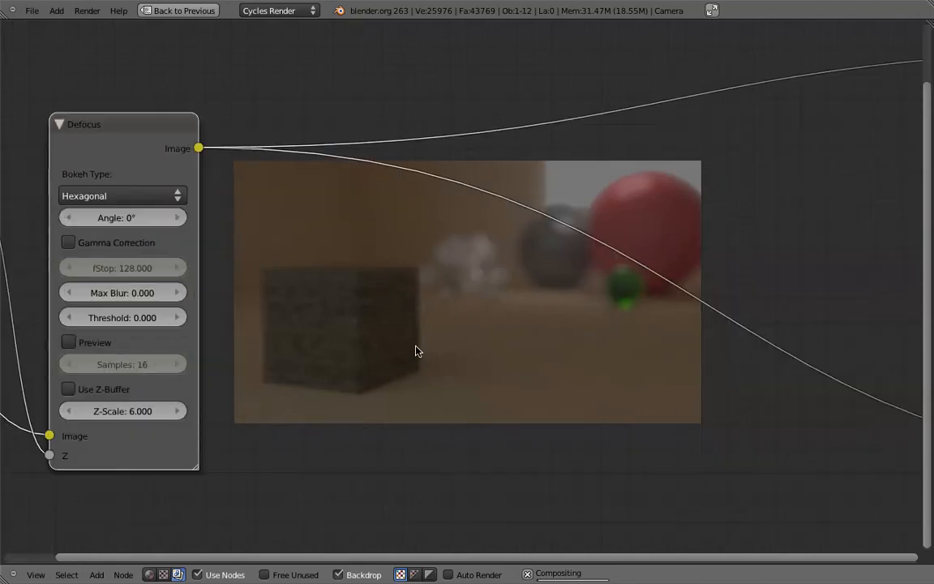
pyautogui.scroll(-4, 415, 350)
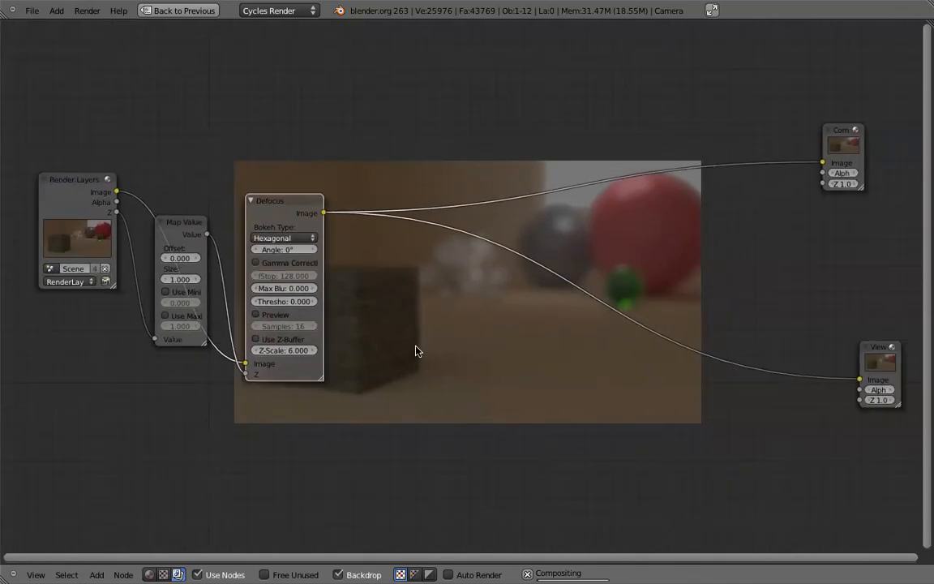
# - Rearrange the Viewer, Composite, Map Value and Defocus nodes into a tidier layout around the backdrop image
pyautogui.moveTo(745, 346); pyautogui.dragTo(763, 358)
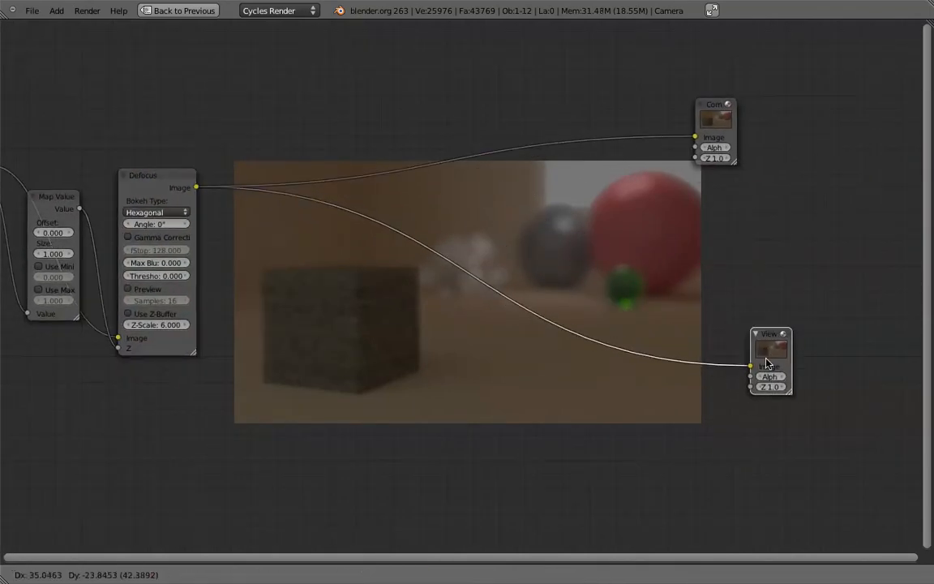
pyautogui.moveTo(724, 130); pyautogui.dragTo(836, 215)
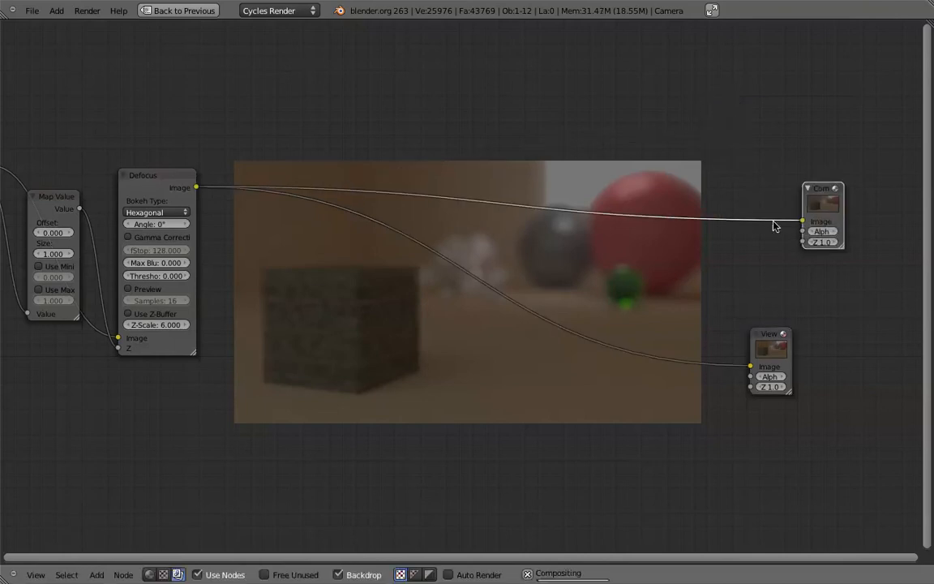
pyautogui.keyDown('ctrl'); pyautogui.scroll(9, 250, 211); pyautogui.keyUp('ctrl')
pyautogui.moveTo(295, 191); pyautogui.dragTo(301, 185)
pyautogui.moveTo(178, 202); pyautogui.dragTo(184, 260)
pyautogui.moveTo(300, 174); pyautogui.dragTo(312, 165)
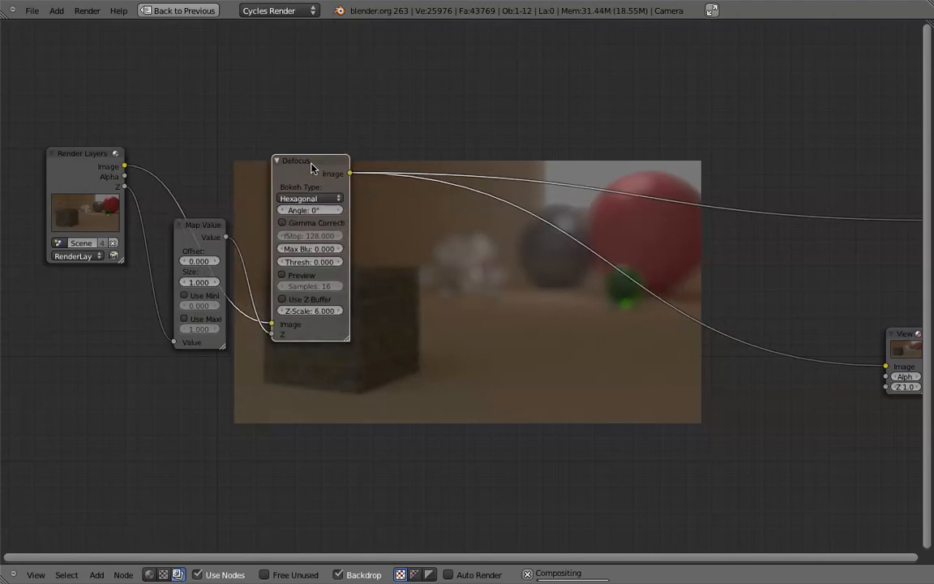
# - Check the blur strength in the backdrop and set the Defocus node's Z-Scale back to 1
pyautogui.scroll(5, 458, 372)
pyautogui.scroll(-5, 458, 371)
pyautogui.hscroll(-3, 458, 371)
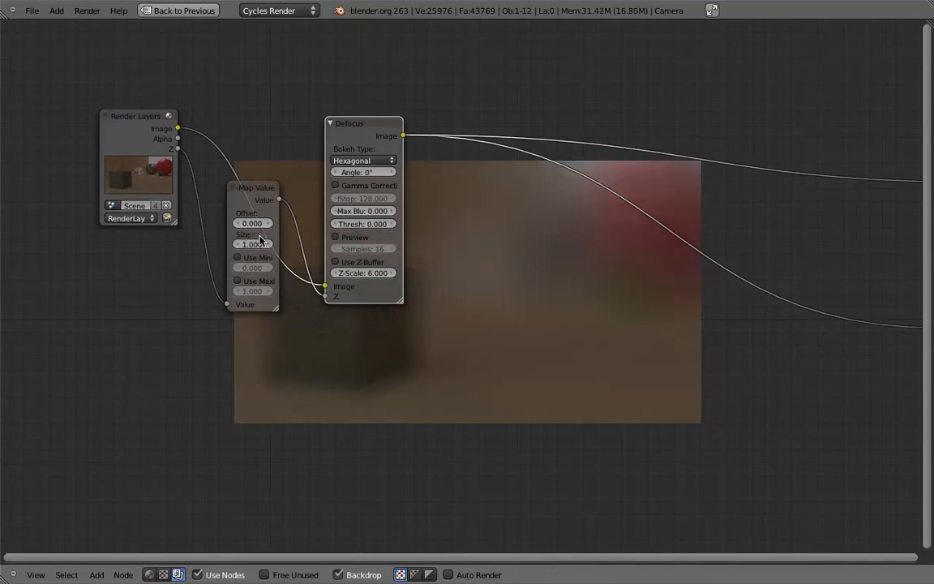
pyautogui.scroll(5, 369, 262)
pyautogui.hscroll(3, 369, 261)
pyautogui.hscroll(3, 369, 262)
pyautogui.scroll(2, 369, 262)
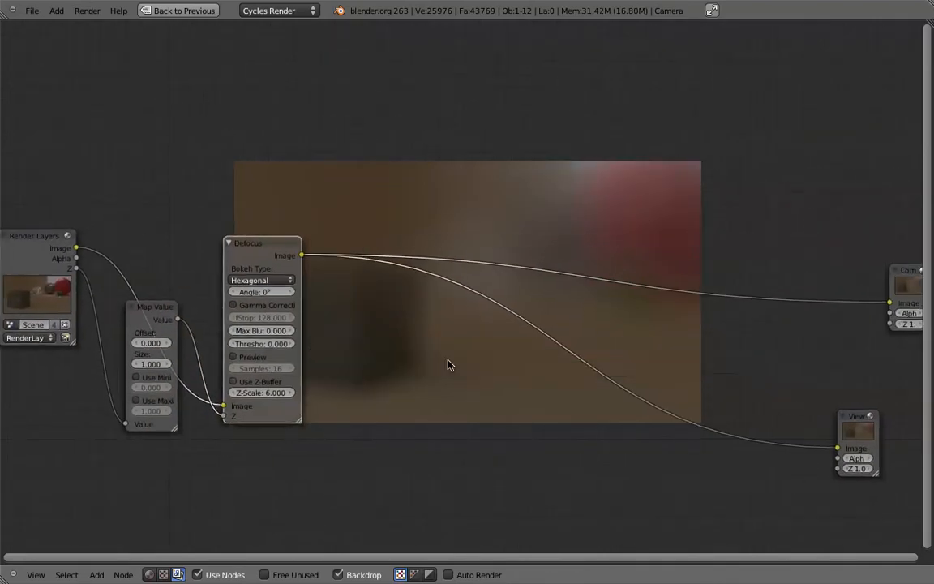
pyautogui.scroll(6, 450, 365)
pyautogui.hscroll(1, 450, 365)
pyautogui.scroll(-8, 450, 365)
pyautogui.hscroll(-4, 450, 365)
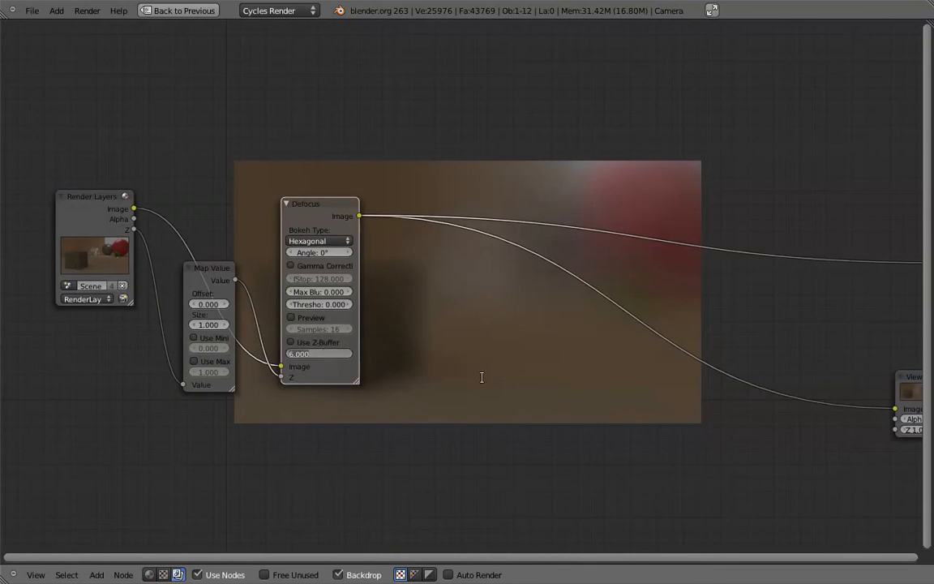
pyautogui.press('Return')
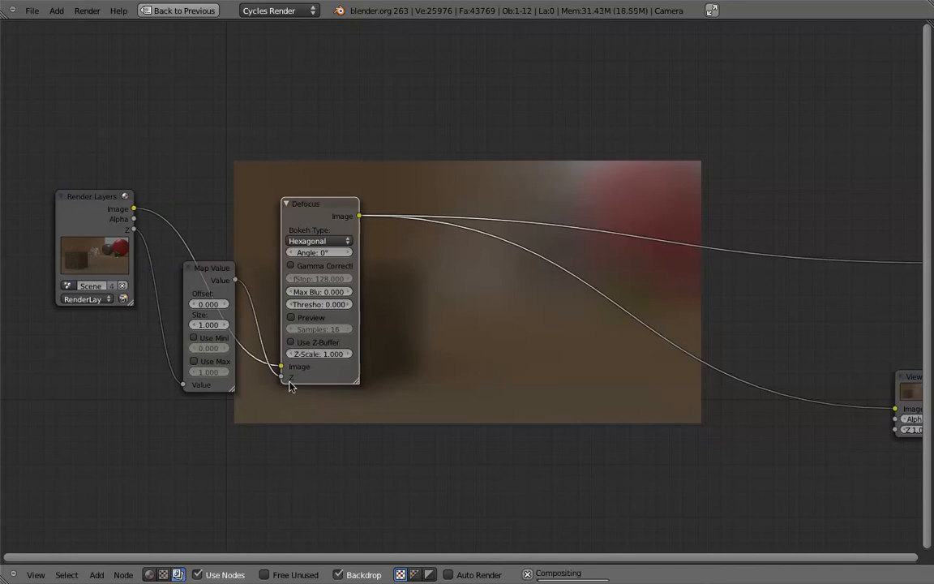
# - Move the Map Value node lower between Render Layers and Defocus, and set its Offset to -8
pyautogui.moveTo(219, 386); pyautogui.dragTo(290, 382, button='middle')
pyautogui.moveTo(284, 269); pyautogui.dragTo(283, 298)
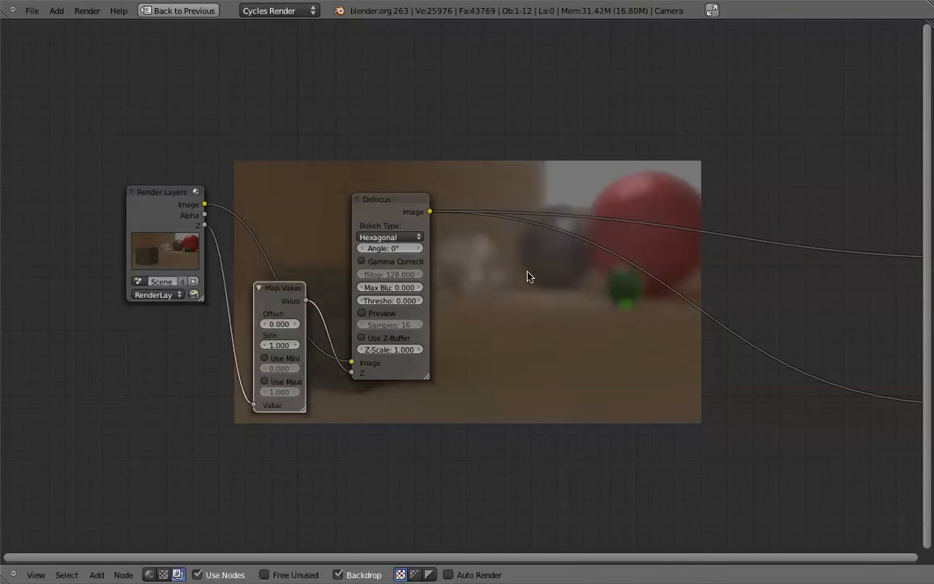
pyautogui.moveTo(528, 276); pyautogui.dragTo(496, 379, button='middle')
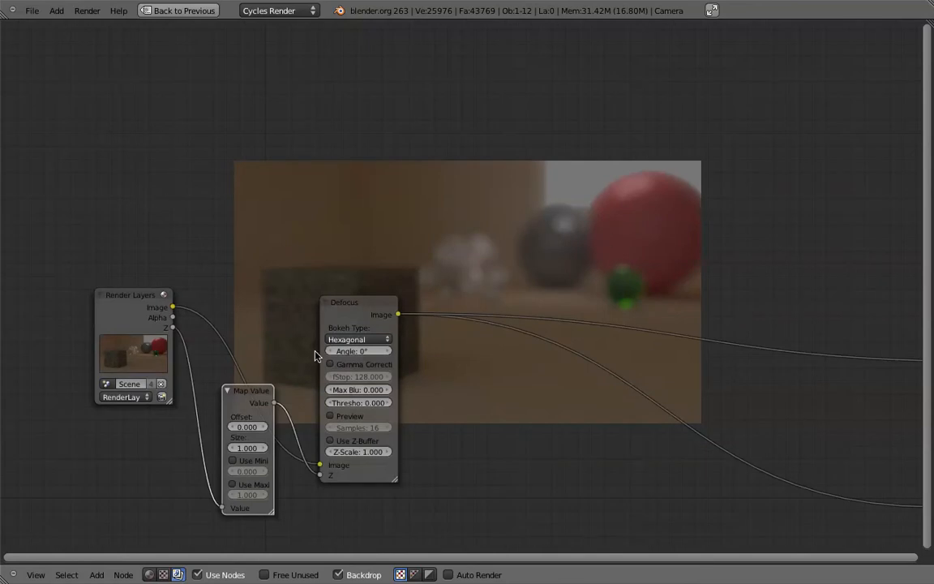
pyautogui.moveTo(182, 515); pyautogui.dragTo(188, 463, button='middle')
pyautogui.moveTo(256, 346)
pyautogui.mouseDown()
pyautogui.moveTo(261, 357)
pyautogui.moveTo(237, 388)
pyautogui.moveTo(252, 292)
pyautogui.moveTo(258, 341)
pyautogui.mouseUp()
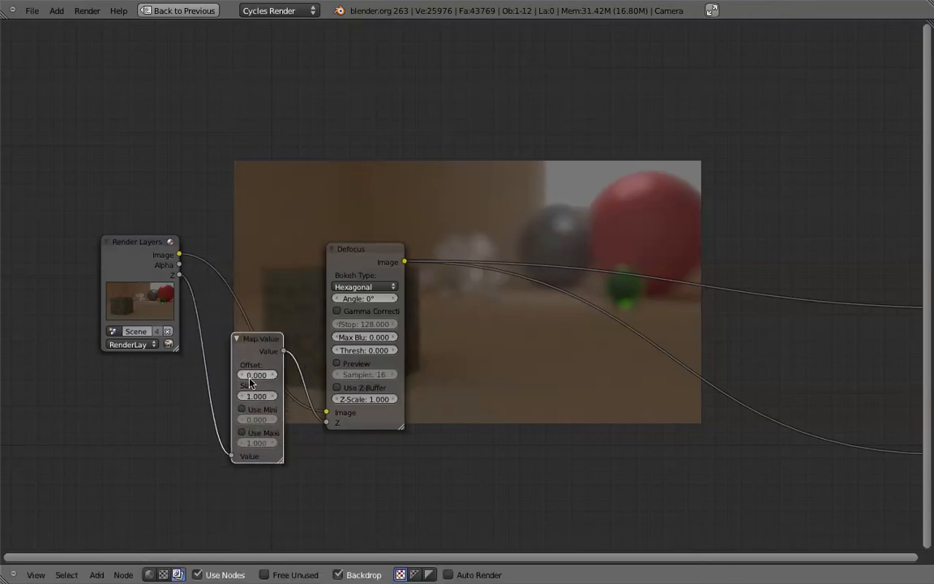
pyautogui.click(261, 378)
pyautogui.press('BackSpace')
pyautogui.press('Return')
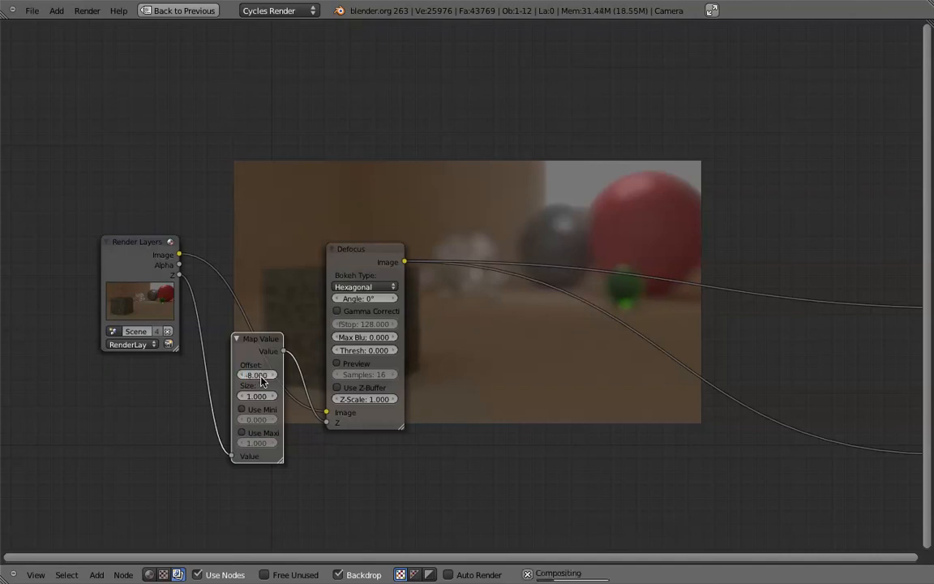
# - Examine the backdrop to compare the sharpness of the brick cube, the glass monkey head and the spheres
pyautogui.scroll(4, 260, 377)
pyautogui.hscroll(2, 261, 377)
pyautogui.scroll(-4, 261, 381)
pyautogui.hscroll(-1, 260, 381)
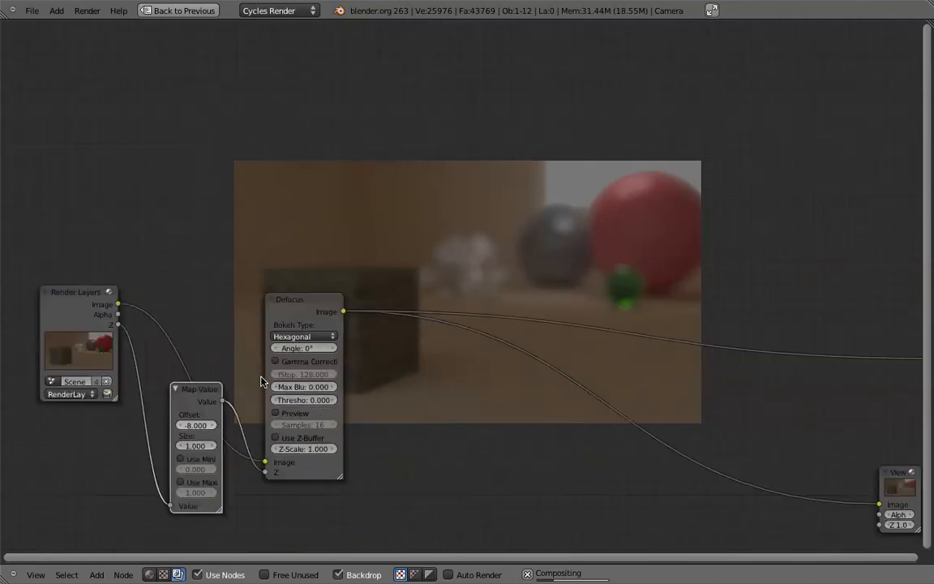
pyautogui.hscroll(3, 260, 381)
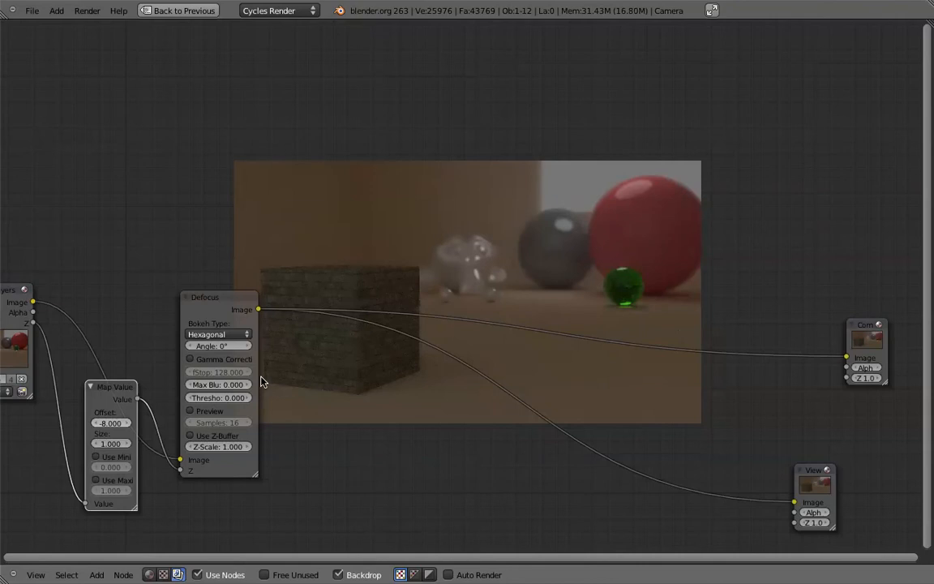
pyautogui.scroll(-1, 430, 344)
pyautogui.hscroll(-1, 430, 344)
pyautogui.scroll(2, 429, 345)
pyautogui.hscroll(1, 430, 344)
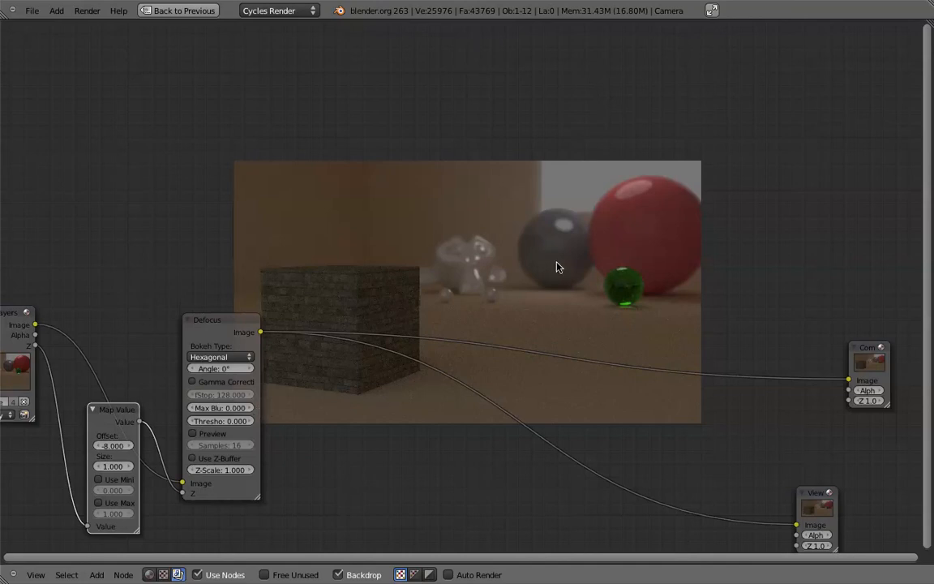
pyautogui.scroll(-3, 627, 237)
pyautogui.hscroll(-3, 628, 236)
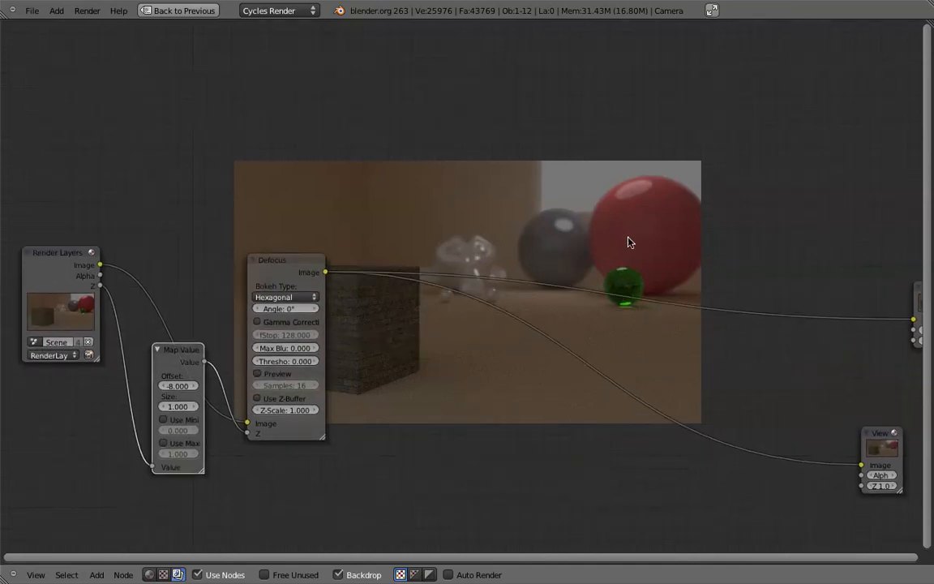
# - Rearrange the Defocus, Map Value, Composite and Viewer nodes so the connections and the backdrop image are easier to see
pyautogui.keyDown('shift'); pyautogui.scroll(-2, 631, 242); pyautogui.keyUp('shift')
pyautogui.keyDown('ctrl'); pyautogui.hscroll(-4, 631, 242); pyautogui.keyUp('ctrl')
pyautogui.moveTo(398, 233); pyautogui.dragTo(445, 205)
pyautogui.hscroll(6, 444, 204)
pyautogui.scroll(-2, 444, 205)
pyautogui.moveTo(834, 387); pyautogui.dragTo(874, 398)
pyautogui.moveTo(883, 253); pyautogui.dragTo(836, 268)
pyautogui.moveTo(868, 385); pyautogui.dragTo(846, 367)
pyautogui.moveTo(458, 313); pyautogui.dragTo(590, 317, button='middle')
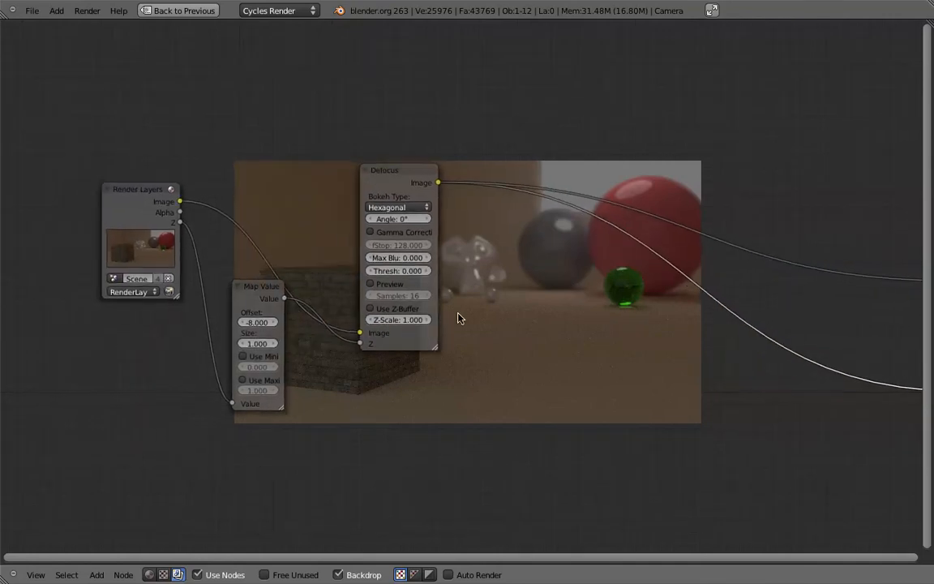
pyautogui.moveTo(260, 288); pyautogui.dragTo(260, 310)
pyautogui.moveTo(399, 186); pyautogui.dragTo(396, 140)
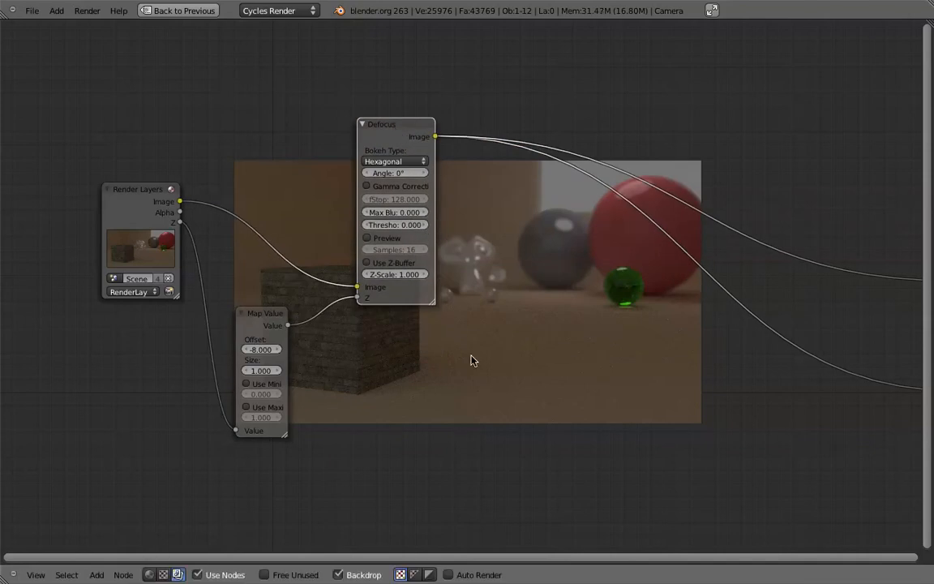
pyautogui.moveTo(471, 355); pyautogui.dragTo(301, 353, button='middle')
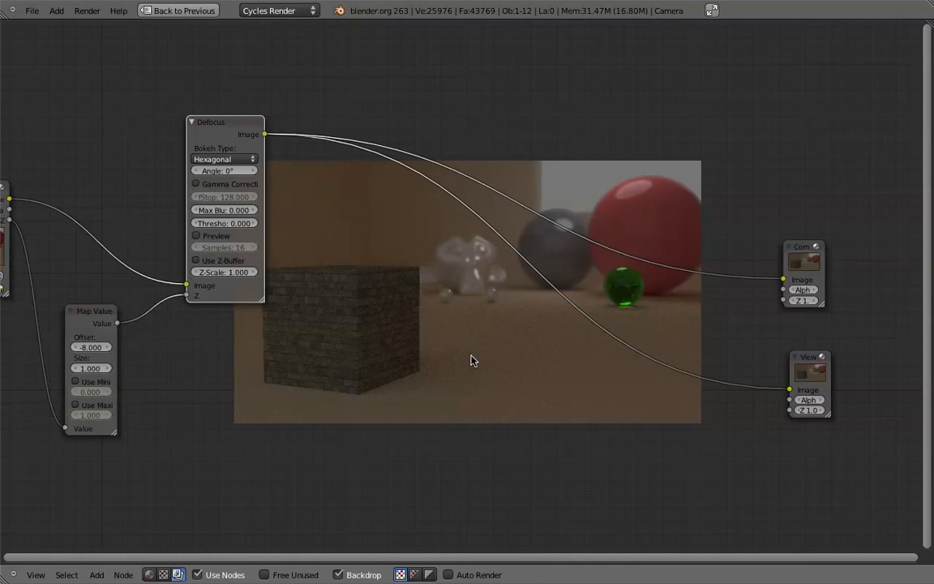
# - Duplicate the Map Value node below the original and feed it with the Z output of Render Layers
pyautogui.moveTo(472, 355); pyautogui.dragTo(615, 312, button='middle')
pyautogui.moveTo(233, 274); pyautogui.dragTo(232, 251)
pyautogui.hotkey('shift', 'd')
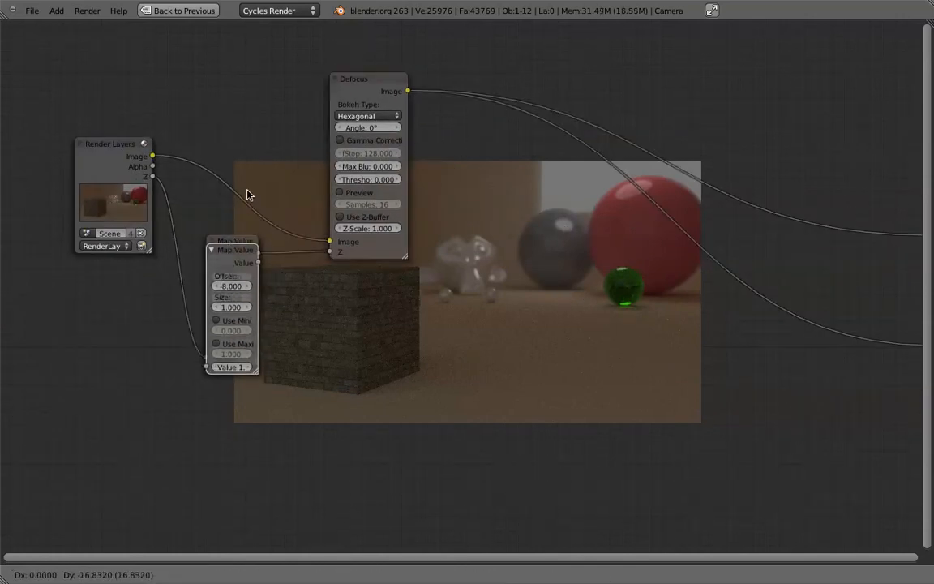
pyautogui.click(276, 353)
pyautogui.moveTo(276, 354); pyautogui.dragTo(277, 327, button='middle')
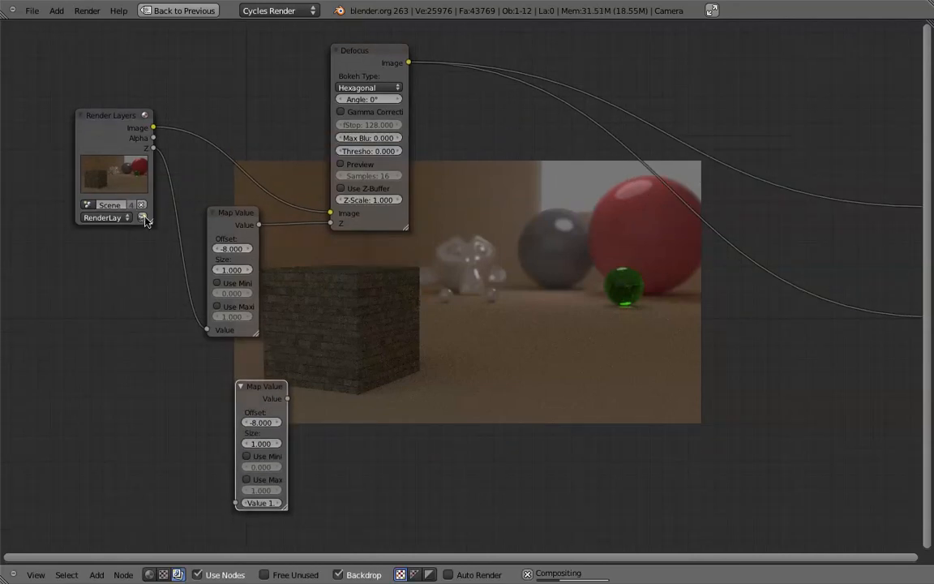
pyautogui.moveTo(153, 150); pyautogui.dragTo(233, 504)
pyautogui.moveTo(258, 392); pyautogui.dragTo(232, 395)
# - Add a ColorRamp node beside the duplicated Map Value node and connect that node's Value to the ramp's Fac
pyautogui.hotkey('shift', 'a')
pyautogui.moveTo(342, 348)
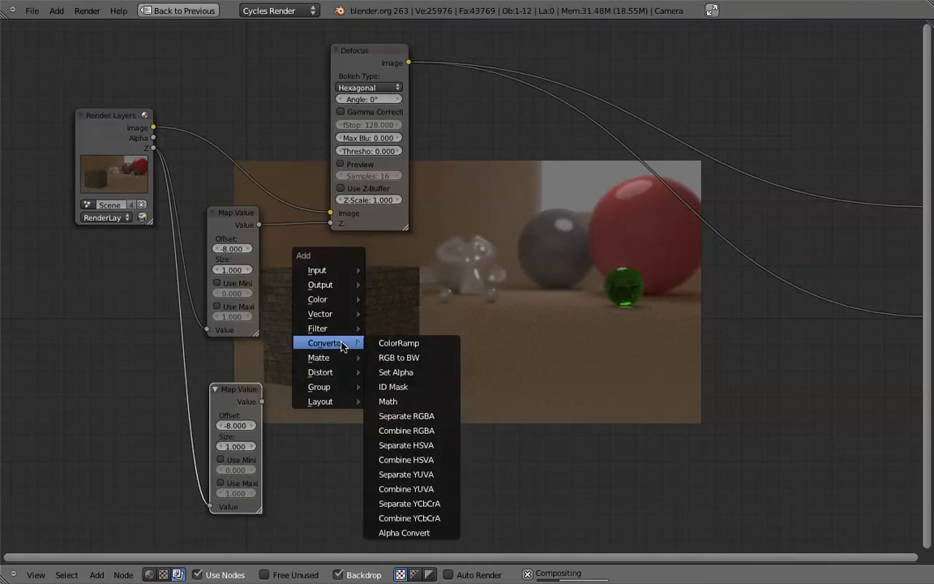
pyautogui.click(395, 343)
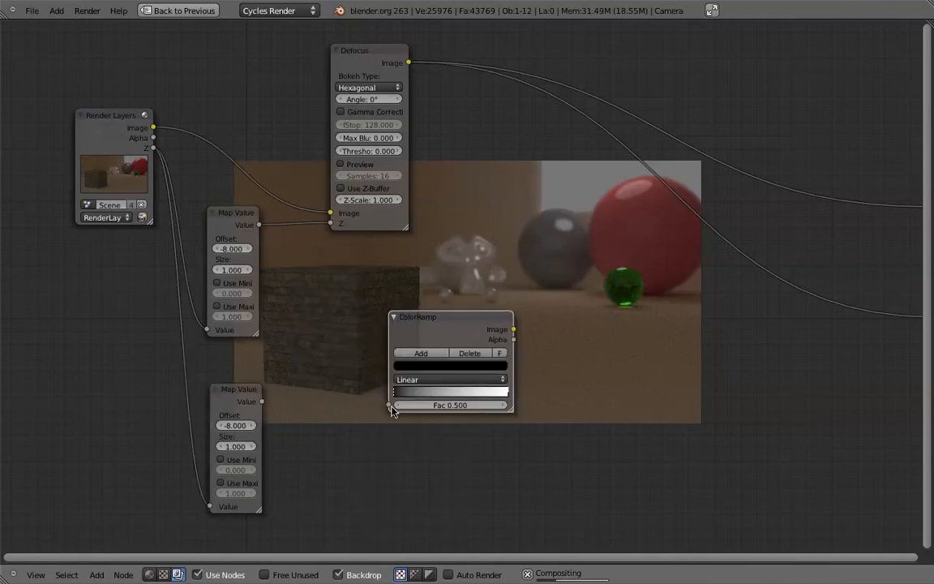
pyautogui.moveTo(390, 405); pyautogui.dragTo(261, 401)
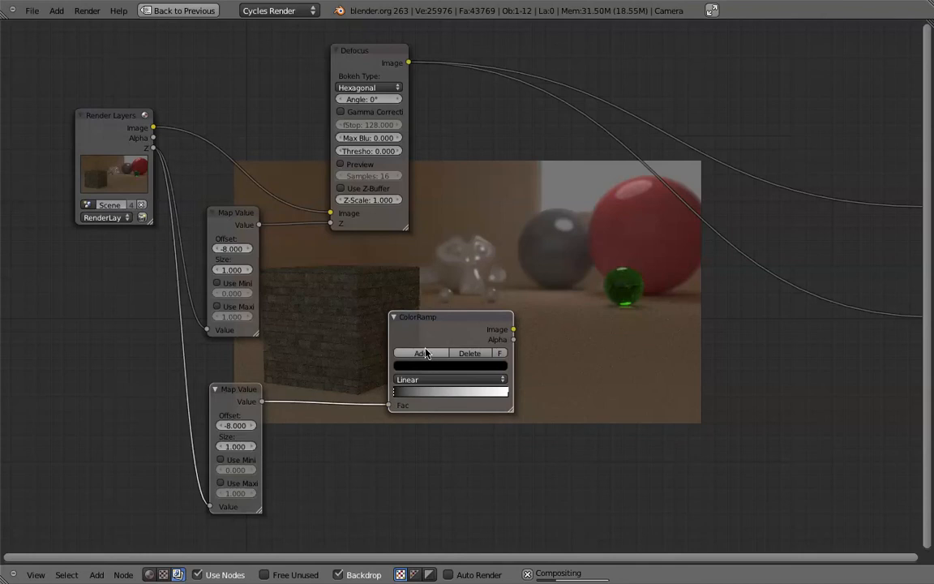
pyautogui.moveTo(453, 340); pyautogui.dragTo(367, 387)
# - Add a Dilate/Erode node with Distance 1 and connect the ColorRamp's Image output to its Mask input
pyautogui.hotkey('shift', 'a')
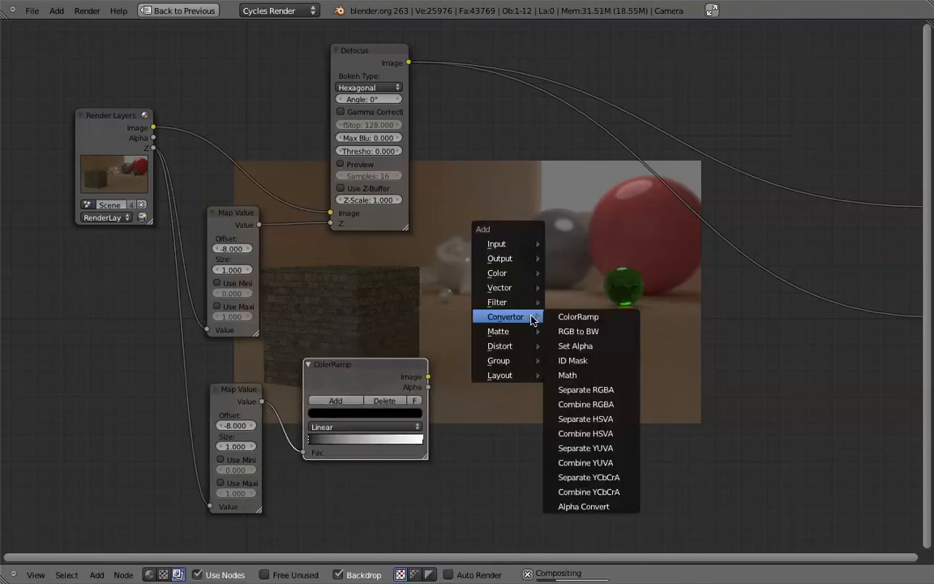
pyautogui.moveTo(526, 302)
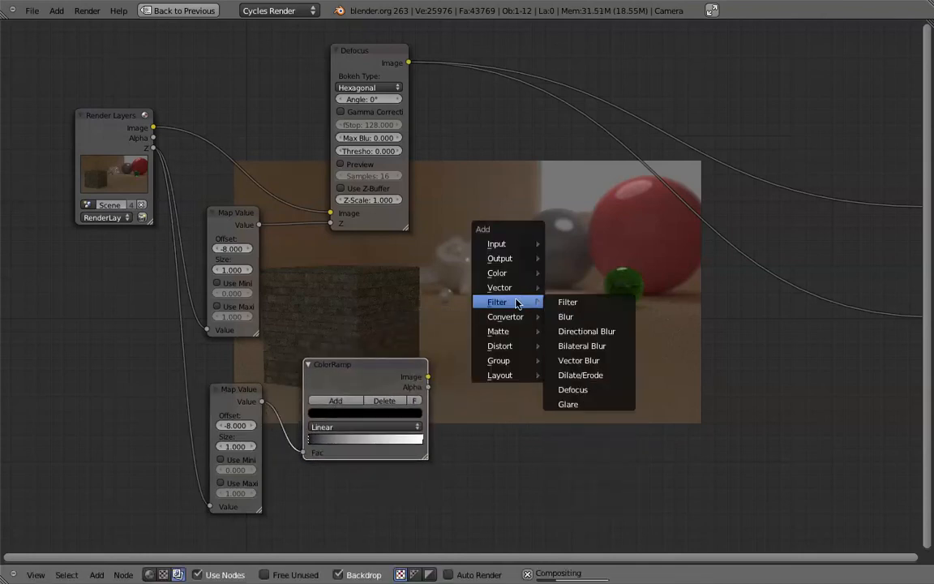
pyautogui.click(573, 377)
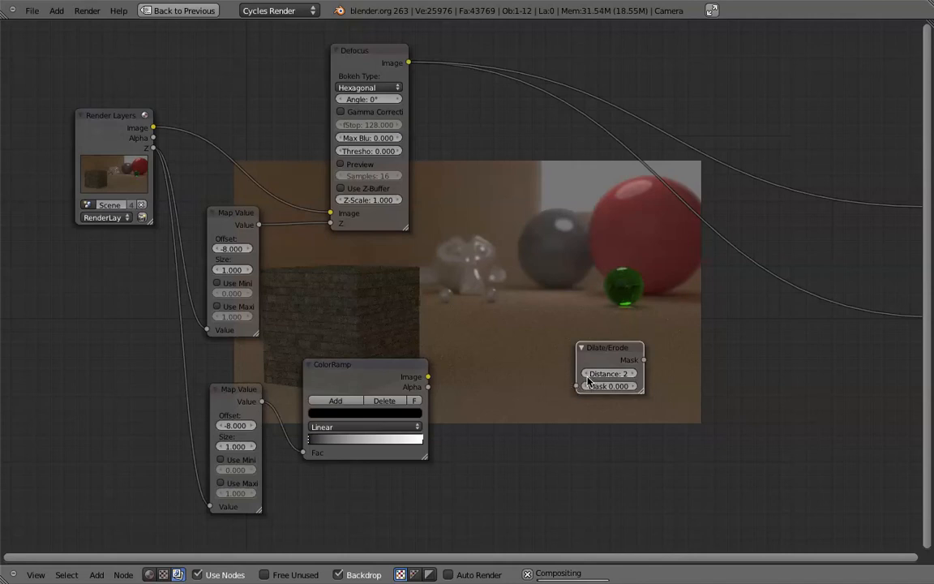
pyautogui.click(586, 374)
pyautogui.moveTo(577, 386); pyautogui.dragTo(428, 377)
pyautogui.moveTo(610, 357); pyautogui.dragTo(535, 387)
# - Add a Blur node beyond Dilate/Erode and set its filter type to Gaussian
pyautogui.hotkey('shift', 'a')
pyautogui.moveTo(613, 261)
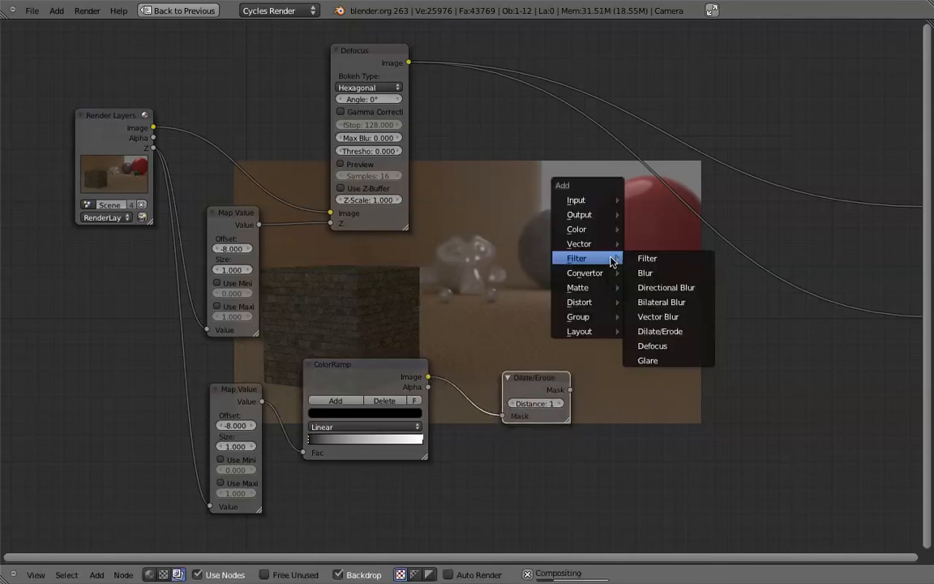
pyautogui.click(653, 273)
pyautogui.click(677, 302)
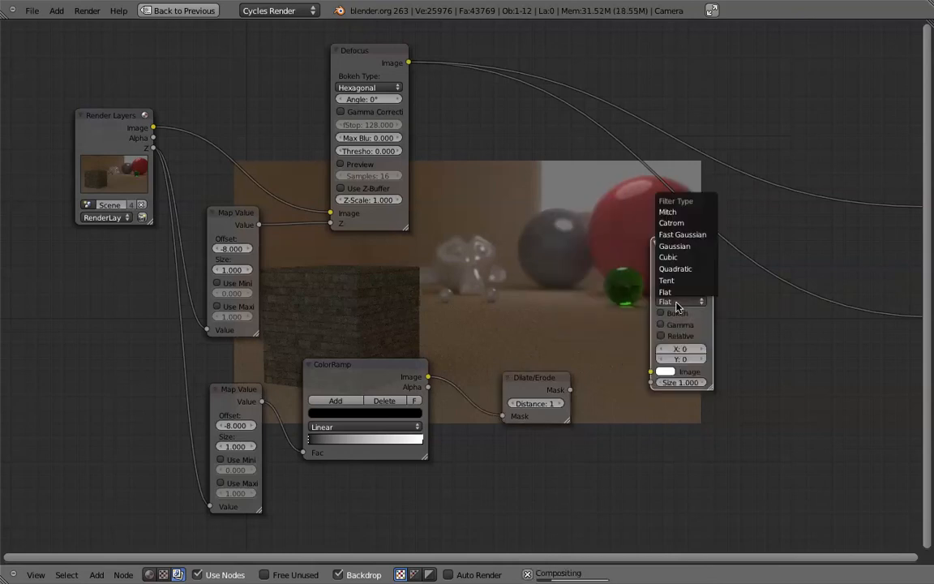
pyautogui.click(685, 257)
pyautogui.moveTo(682, 254); pyautogui.dragTo(675, 289)
# - Set the Blur node's X and Y to 3 and feed its Image input from the Dilate/Erode mask
pyautogui.click(670, 386)
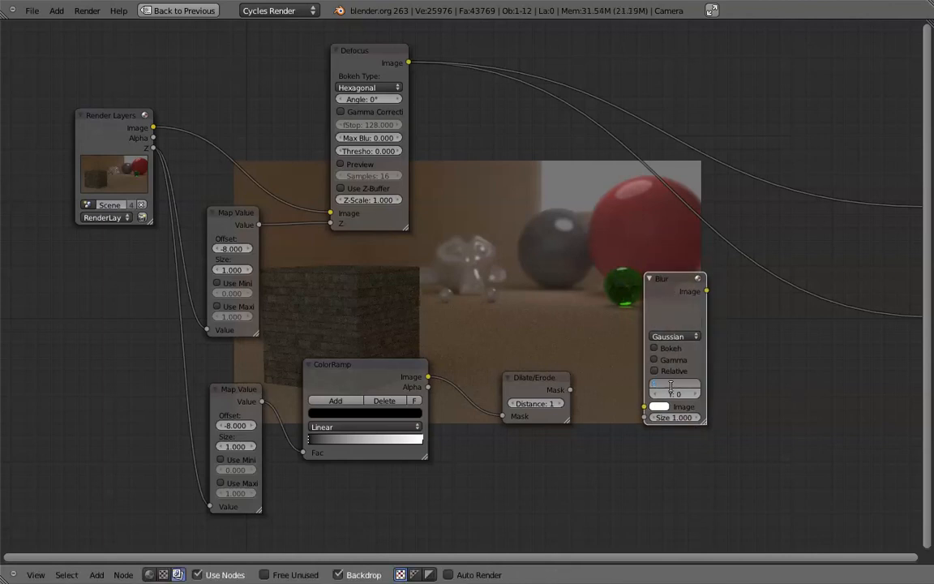
pyautogui.write('3')
pyautogui.press('Tab')
pyautogui.write('3')
pyautogui.press('Return')
pyautogui.moveTo(580, 394); pyautogui.dragTo(573, 392)
pyautogui.moveTo(689, 364); pyautogui.dragTo(578, 392, button='middle')
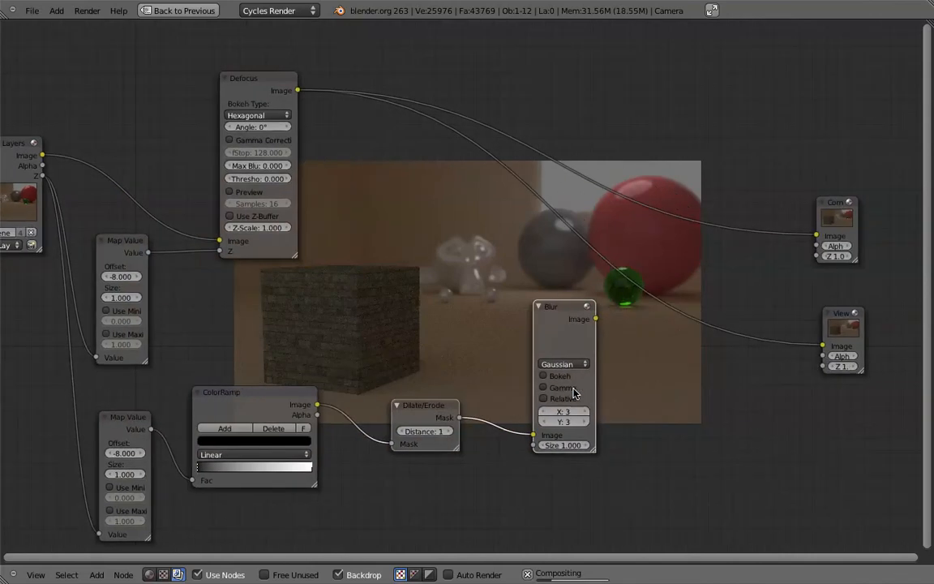
pyautogui.moveTo(563, 325); pyautogui.dragTo(534, 352)
# - Duplicate the Defocus node, feed it the first Defocus image and the Blur output as Z, and connect it to Viewer and Composite
pyautogui.click(247, 80)
pyautogui.hotkey('shift', 'd')
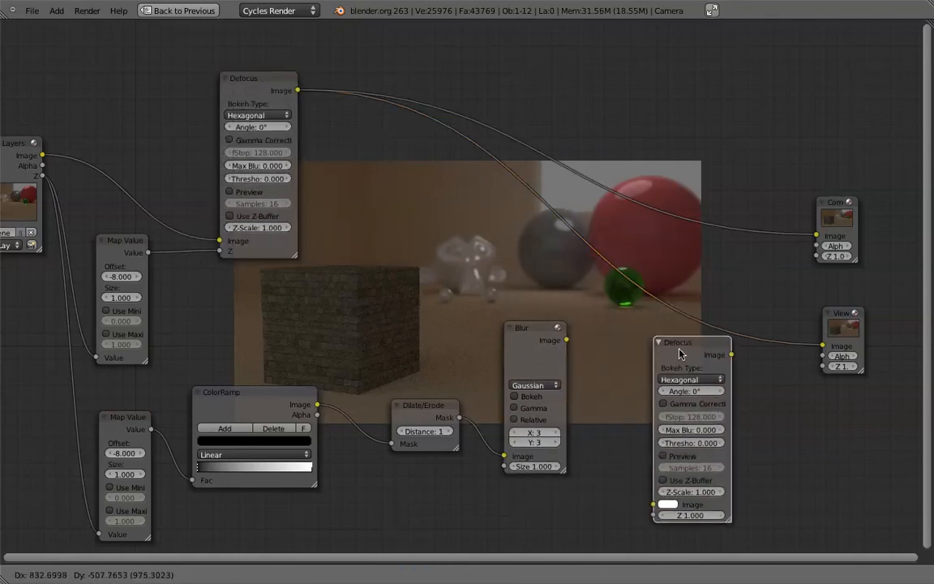
pyautogui.click(688, 355)
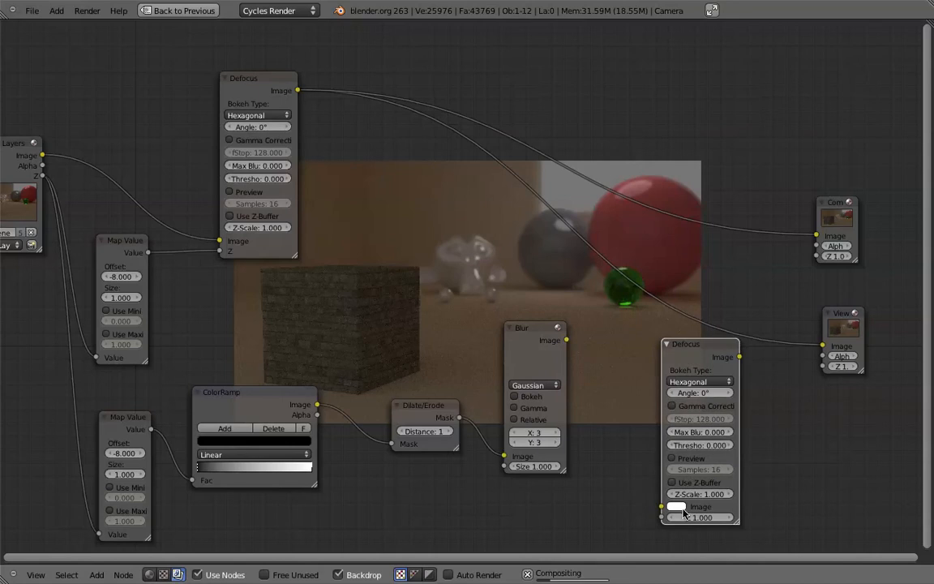
pyautogui.moveTo(567, 340); pyautogui.dragTo(298, 91)
pyautogui.moveTo(719, 350); pyautogui.dragTo(822, 346)
pyautogui.moveTo(715, 278); pyautogui.dragTo(816, 235)
# - Rearrange the second Map Value, ColorRamp, Dilate/Erode, Blur, second Defocus, Composite and Viewer nodes into a more compact layout
pyautogui.press('Home')
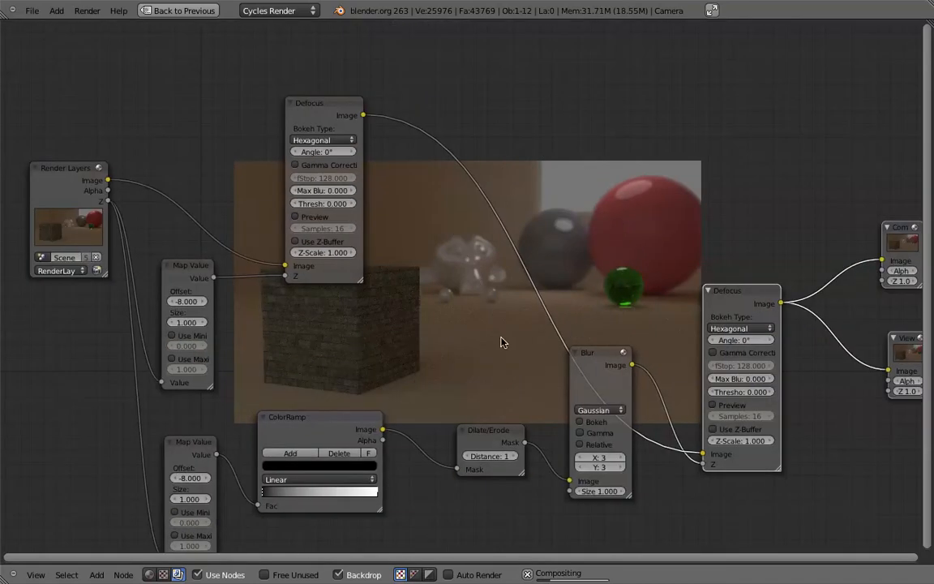
pyautogui.moveTo(200, 447); pyautogui.dragTo(154, 412)
pyautogui.moveTo(299, 411); pyautogui.dragTo(293, 346)
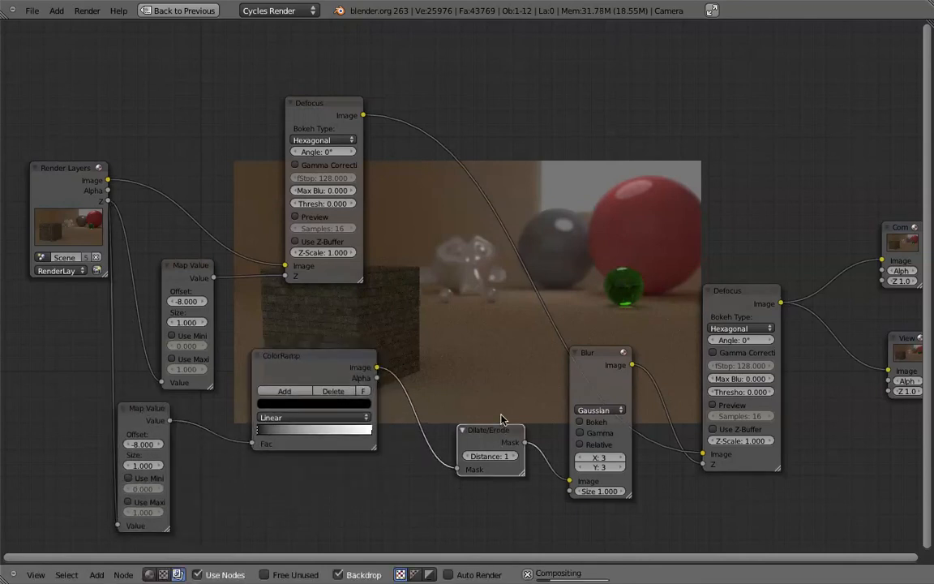
pyautogui.moveTo(502, 434); pyautogui.dragTo(475, 344)
pyautogui.moveTo(593, 355); pyautogui.dragTo(554, 122)
pyautogui.moveTo(753, 297); pyautogui.dragTo(711, 123)
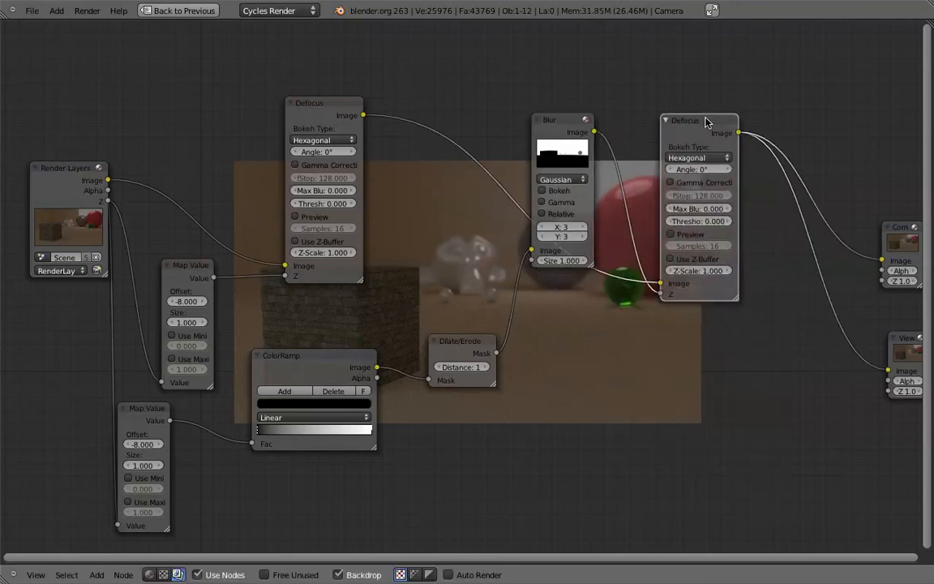
pyautogui.keyDown('ctrl'); pyautogui.hscroll(5, 711, 123); pyautogui.keyUp('ctrl')
pyautogui.moveTo(772, 247); pyautogui.dragTo(739, 144)
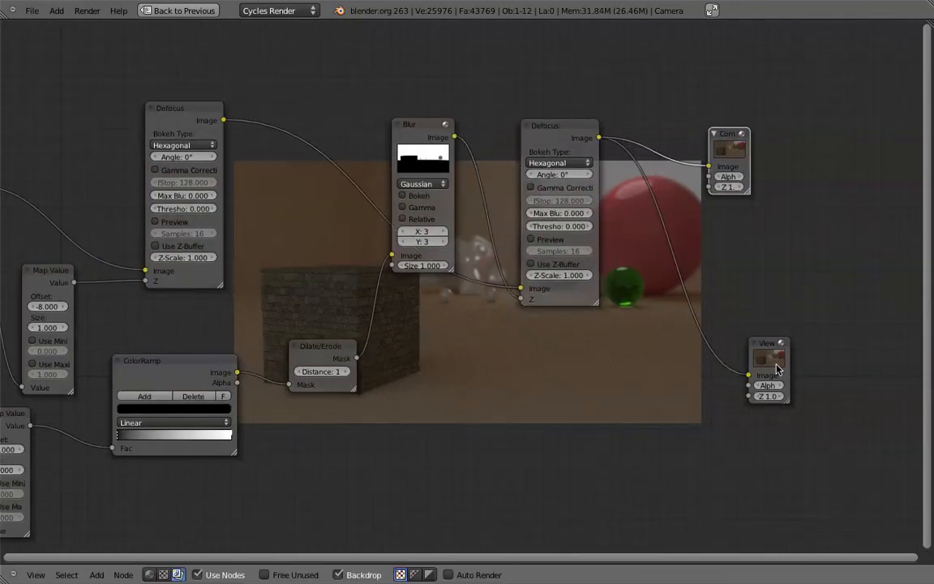
pyautogui.moveTo(774, 363); pyautogui.dragTo(721, 361)
# - Examine the brick cube's edges and the background blur in the backdrop image at different zoom levels
pyautogui.scroll(8, 719, 361)
pyautogui.hscroll(4, 719, 361)
pyautogui.keyDown('shift'); pyautogui.scroll(4, 720, 365); pyautogui.keyUp('shift')
pyautogui.keyDown('ctrl'); pyautogui.hscroll(1, 720, 364); pyautogui.keyUp('ctrl')
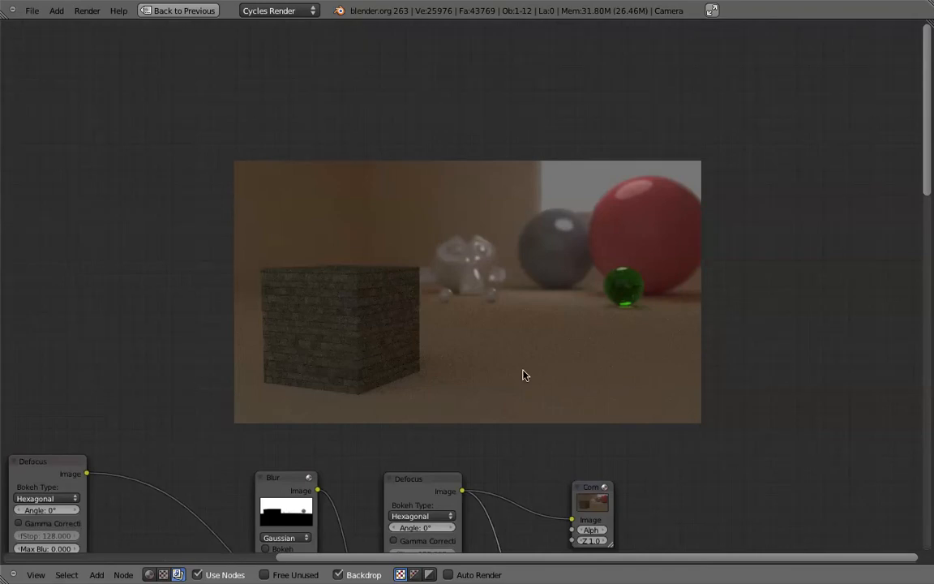
pyautogui.hotkey('alt', 'v')
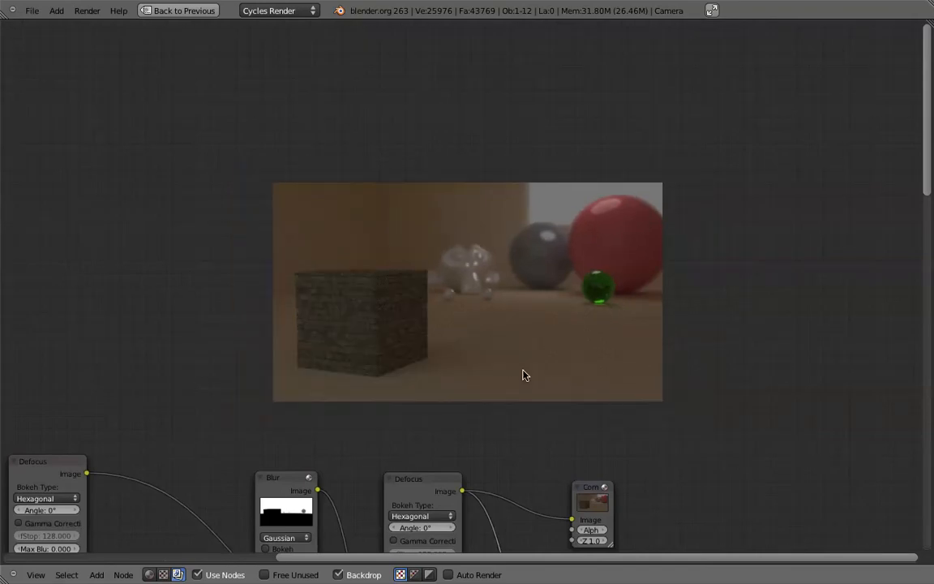
pyautogui.press('v')
pyautogui.press('v')
pyautogui.hotkey('alt', 'v')
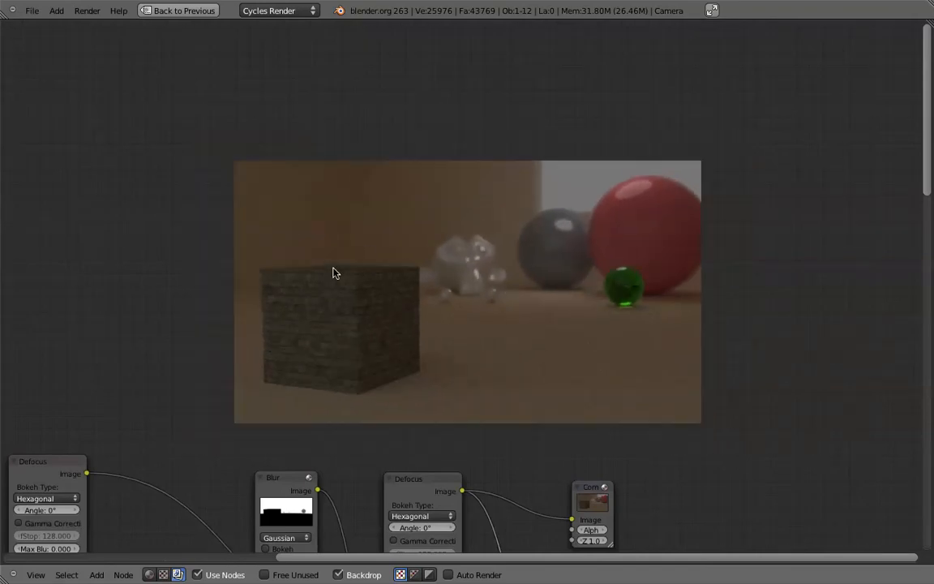
pyautogui.keyDown('shift'); pyautogui.scroll(-1, 374, 296); pyautogui.keyUp('shift')
pyautogui.scroll(-12, 374, 296)
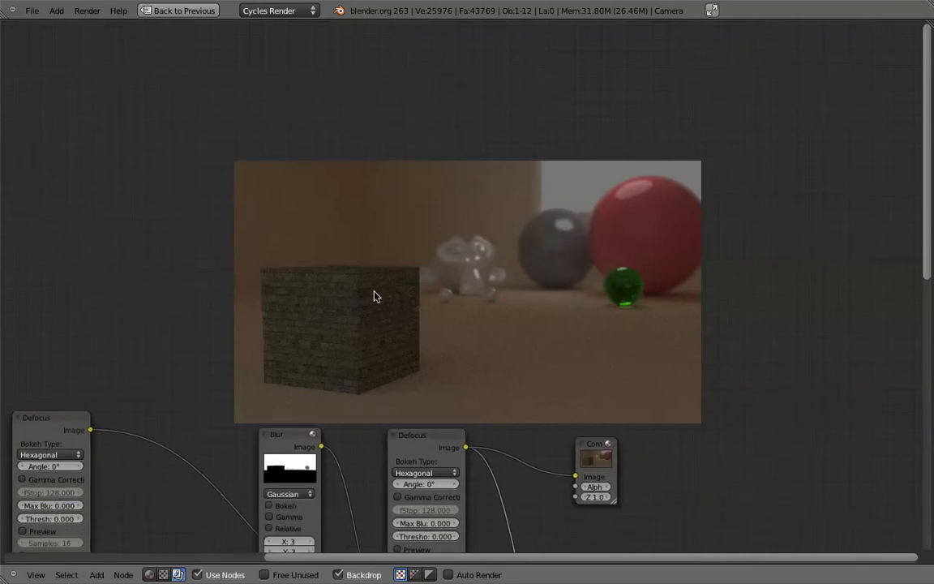
pyautogui.scroll(4, 374, 296)
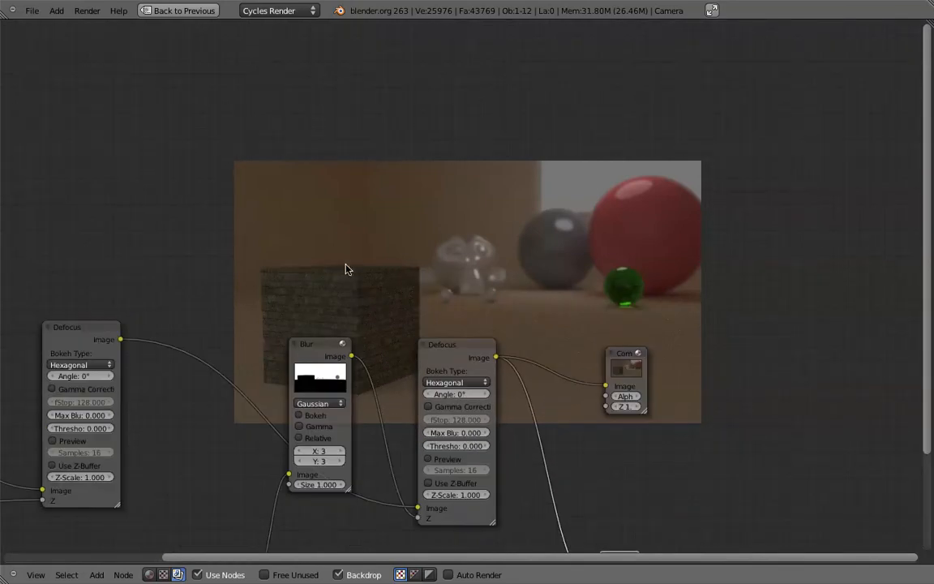
pyautogui.scroll(-8, 402, 333)
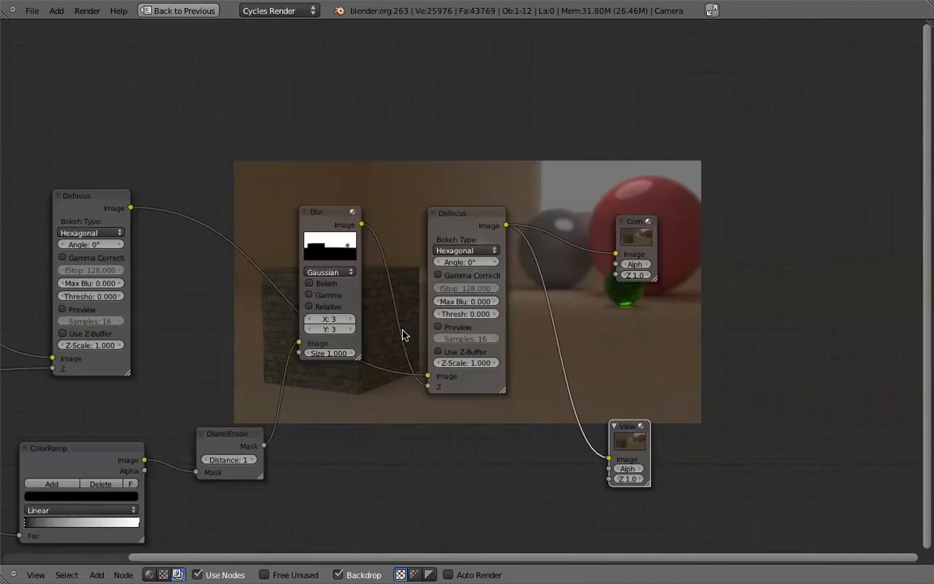
# - Set the Offset of both Map Value nodes to -3 and check the focus in the backdrop
pyautogui.keyDown('ctrl'); pyautogui.hscroll(-5, 266, 364); pyautogui.keyUp('ctrl')
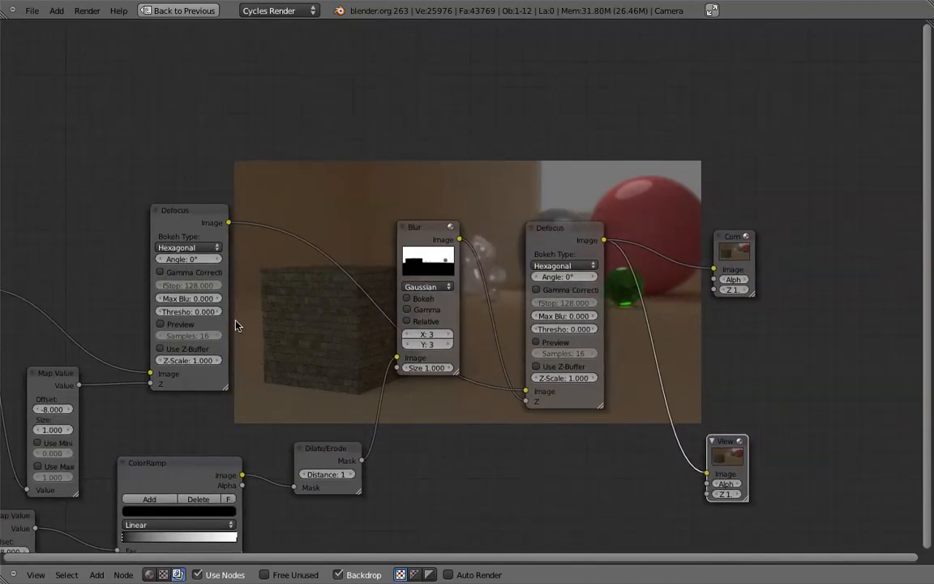
pyautogui.scroll(-4, 237, 325)
pyautogui.hscroll(-4, 237, 325)
pyautogui.click(116, 351)
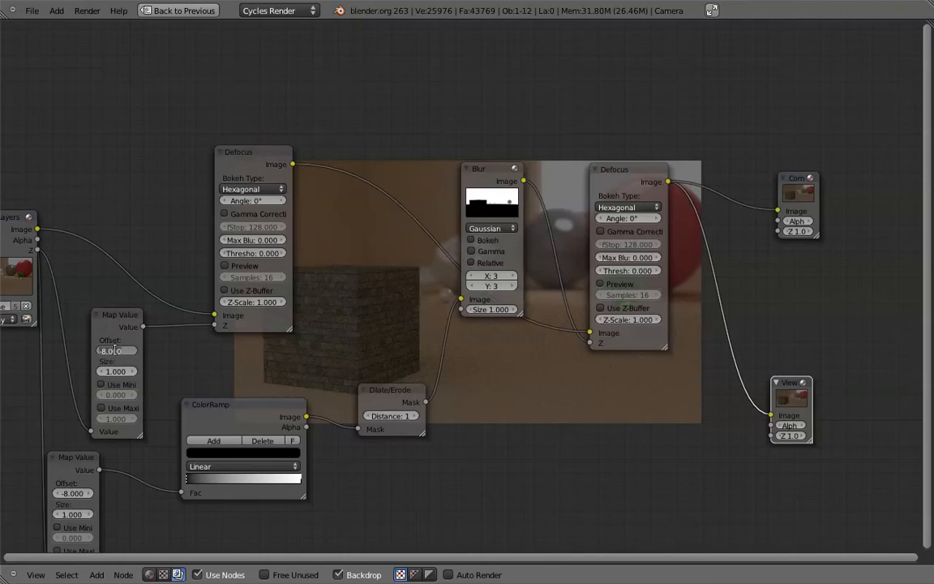
pyautogui.write('-3')
pyautogui.press('Return')
pyautogui.click(73, 493)
pyautogui.write('-3')
pyautogui.press('Return')
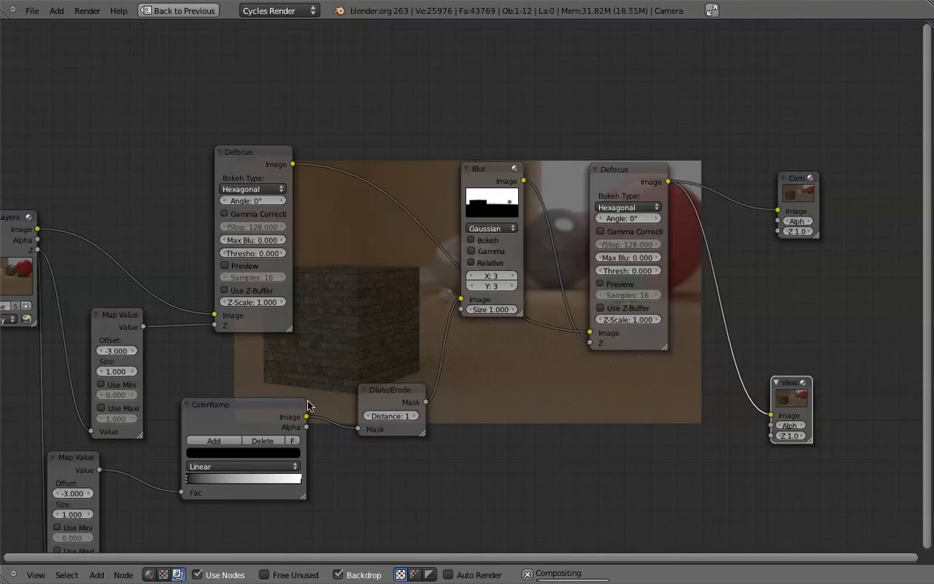
pyautogui.scroll(-1, 308, 406)
pyautogui.keyDown('ctrl'); pyautogui.hscroll(-1, 309, 405); pyautogui.keyUp('ctrl')
pyautogui.scroll(15, 308, 406)
pyautogui.hscroll(8, 308, 405)
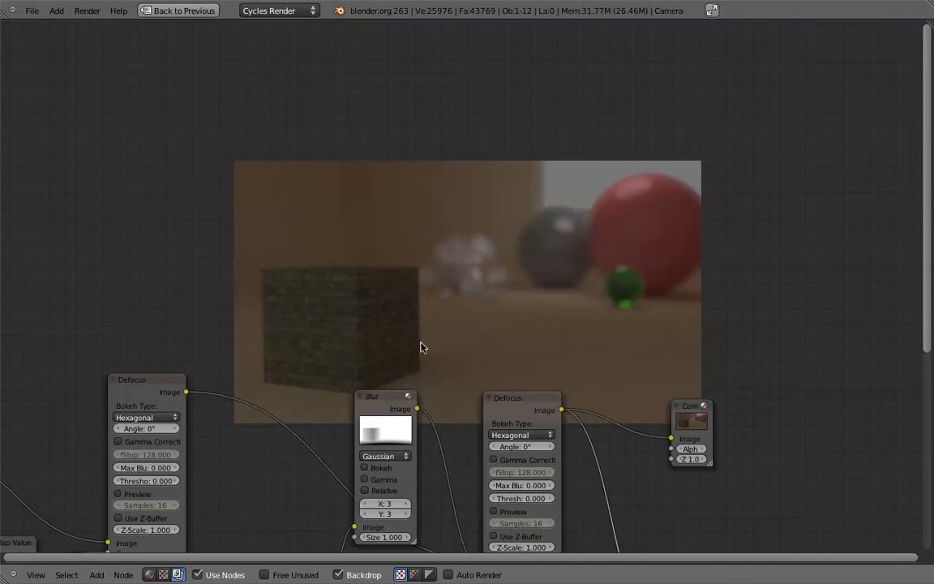
# - Duplicate the Viewer node above the second Defocus and connect the Blur node's Image output to it
pyautogui.press('Home')
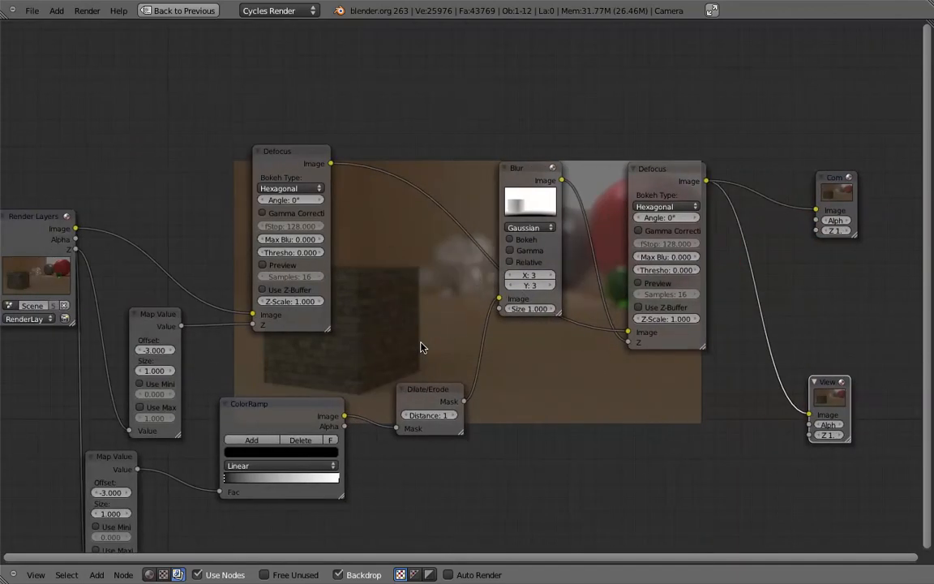
pyautogui.moveTo(534, 217); pyautogui.dragTo(501, 247)
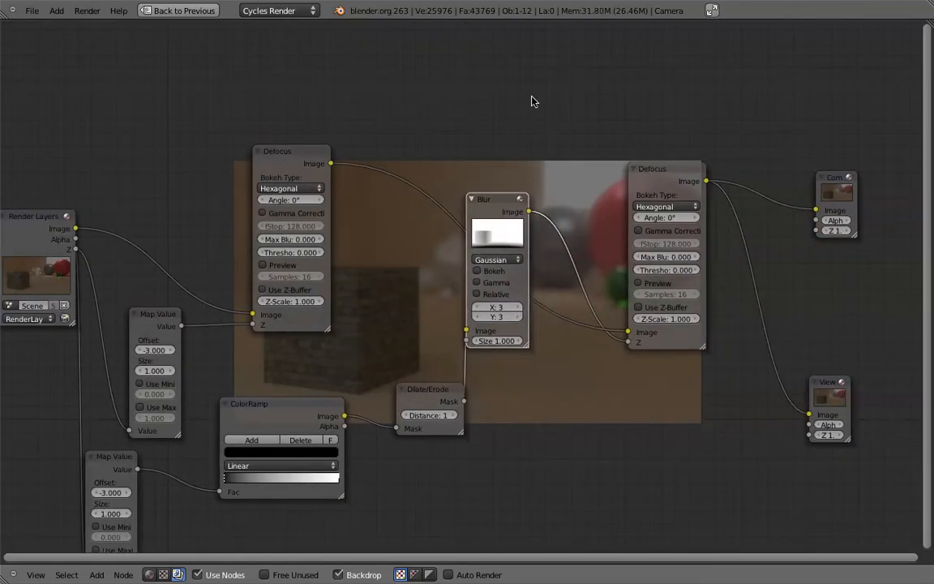
pyautogui.click(818, 381)
pyautogui.hotkey('shift', 'd')
pyautogui.click(580, 103)
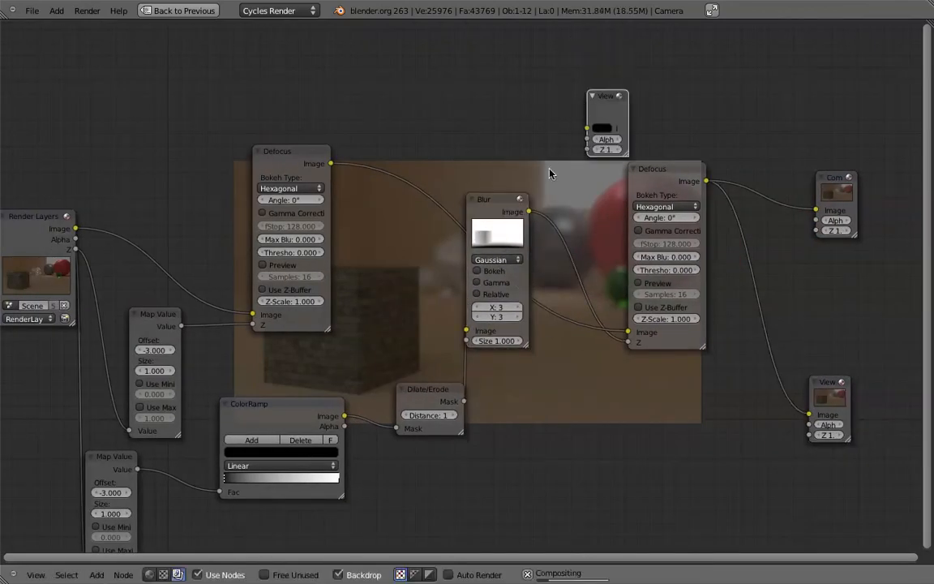
pyautogui.moveTo(529, 211); pyautogui.dragTo(587, 127)
pyautogui.hscroll(5, 614, 128)
pyautogui.scroll(4, 614, 128)
pyautogui.scroll(2, 614, 128)
pyautogui.scroll(-5, 614, 128)
pyautogui.hscroll(-2, 614, 129)
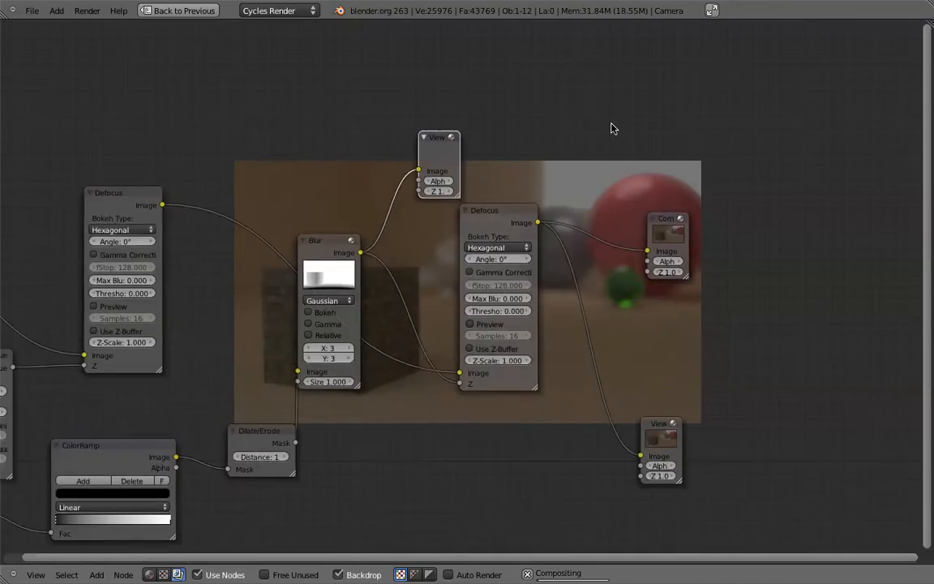
# - Examine the blurred Z mask in the backdrop together with the nodes that produce it
pyautogui.scroll(-4, 614, 128)
pyautogui.hscroll(-5, 614, 129)
pyautogui.scroll(3, 614, 128)
pyautogui.hscroll(2, 614, 129)
pyautogui.hscroll(1, 614, 128)
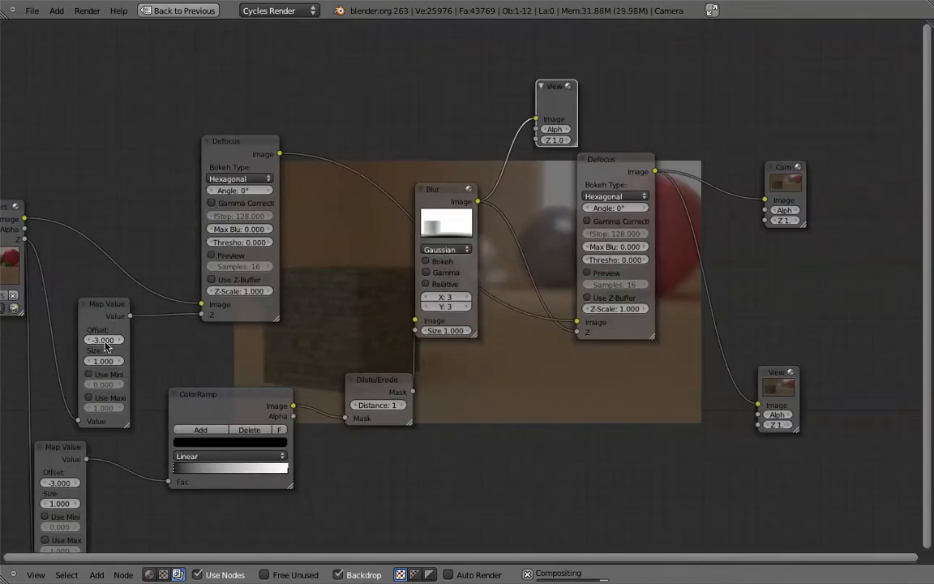
pyautogui.scroll(5, 435, 223)
pyautogui.hscroll(4, 435, 223)
pyautogui.scroll(8, 435, 223)
pyautogui.hscroll(6, 436, 223)
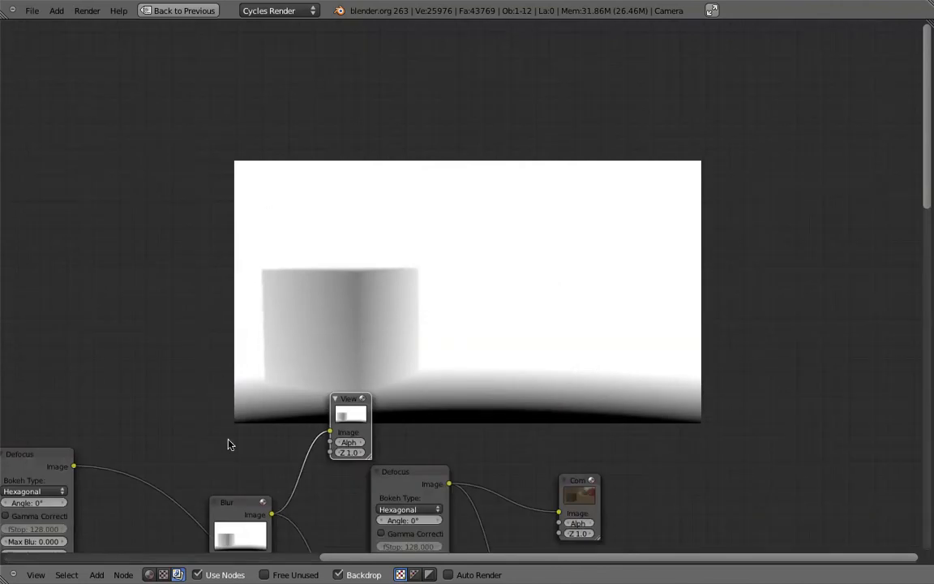
pyautogui.scroll(-2, 453, 374)
pyautogui.hscroll(-2, 453, 374)
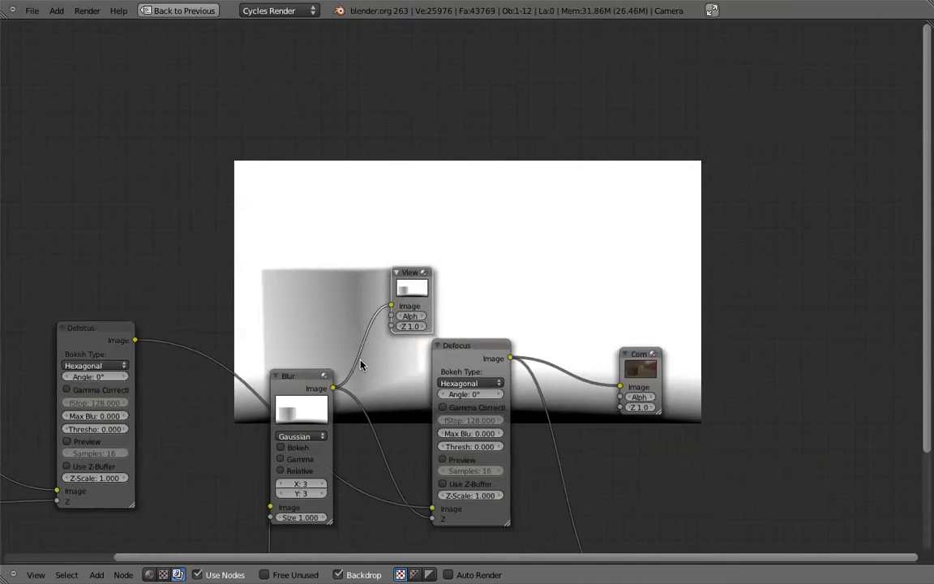
# - Move the Dilate/Erode node between ColorRamp and Blur, and shift the second Defocus node lower beside the Blur node
pyautogui.press('Home')
pyautogui.moveTo(344, 417); pyautogui.dragTo(315, 350)
pyautogui.moveTo(313, 346); pyautogui.dragTo(321, 304, button='middle')
pyautogui.moveTo(585, 151); pyautogui.dragTo(559, 257)
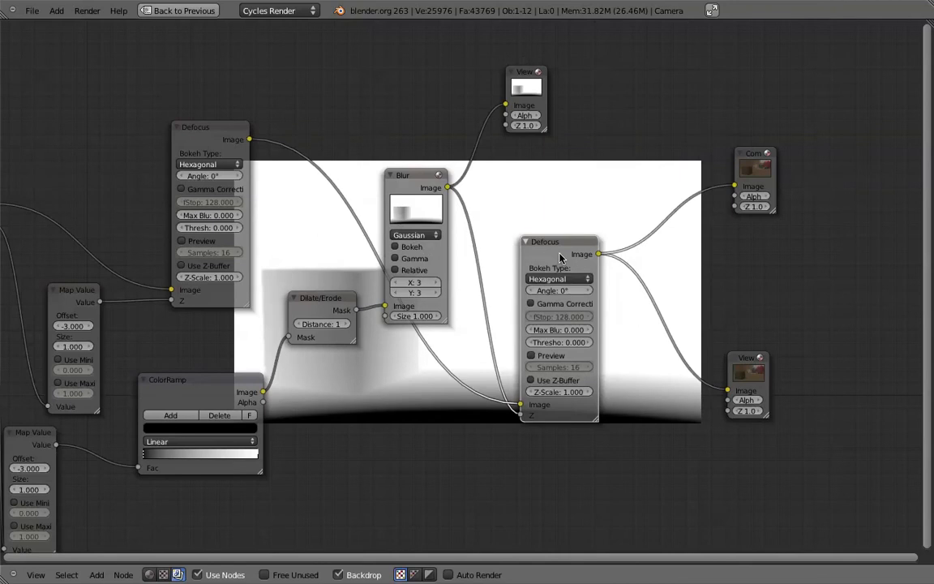
# - Set the Offset of both Map Value nodes to -8
pyautogui.hscroll(-5, 560, 257)
pyautogui.scroll(-2, 560, 257)
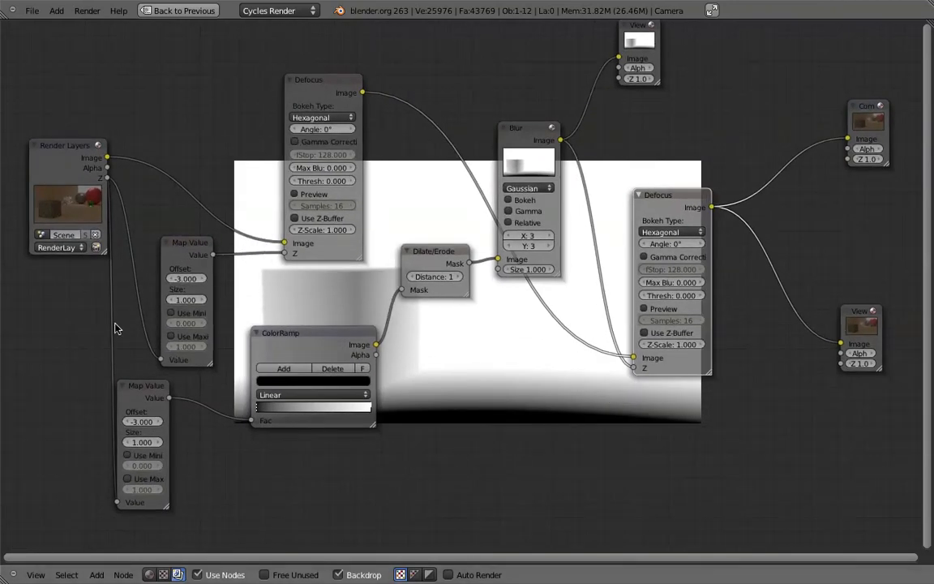
pyautogui.click(182, 258)
pyautogui.click(184, 279)
pyautogui.write('-8')
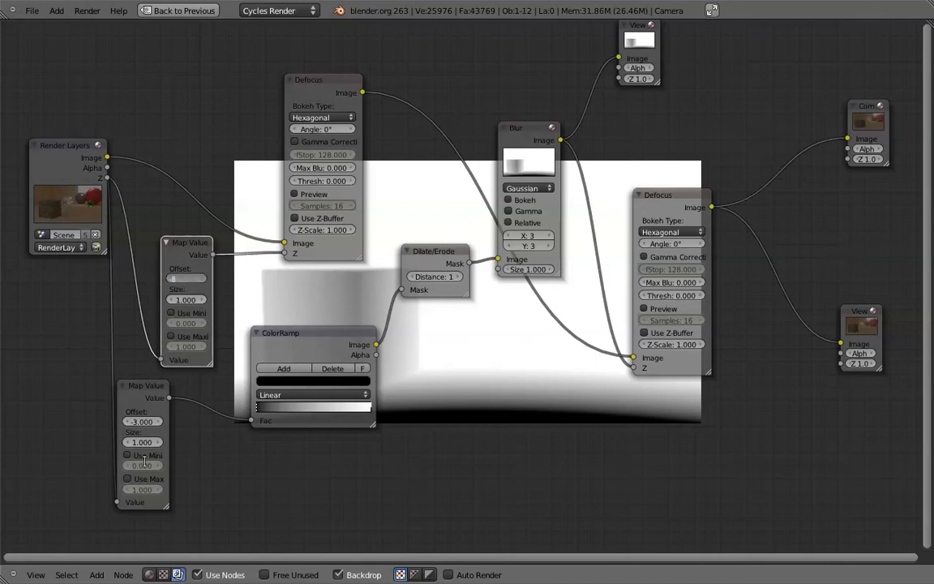
pyautogui.press('Return')
pyautogui.click(142, 422)
pyautogui.write('-8')
pyautogui.press('Return')
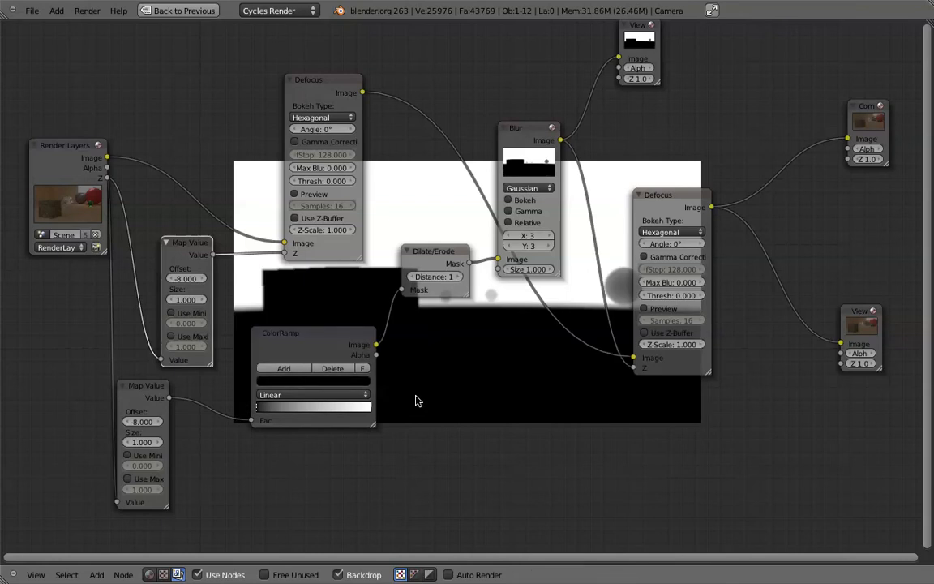
# - Move the Blur node's Viewer clear of the small sphere in the backdrop mask
pyautogui.scroll(8, 416, 401)
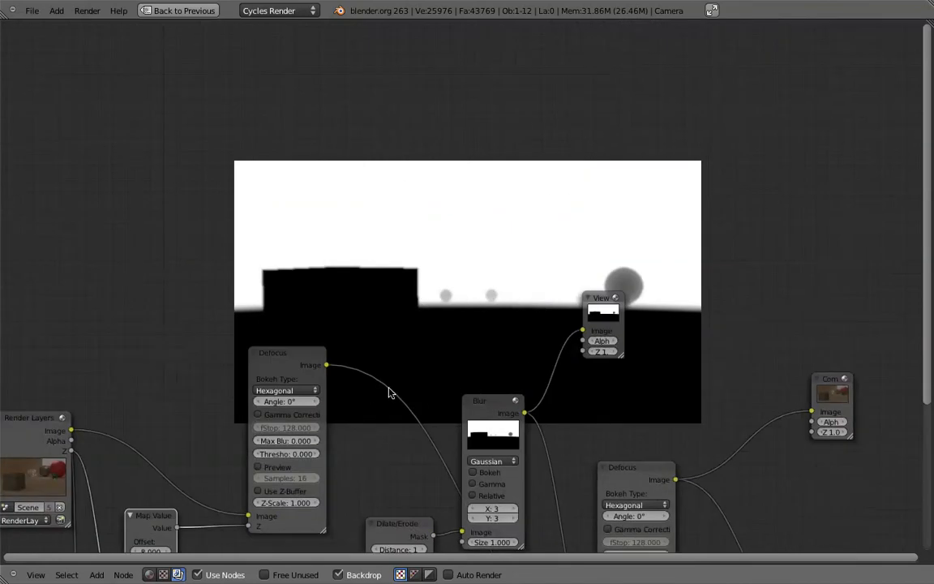
pyautogui.scroll(-6, 242, 450)
pyautogui.hscroll(-1, 242, 450)
pyautogui.scroll(5, 242, 450)
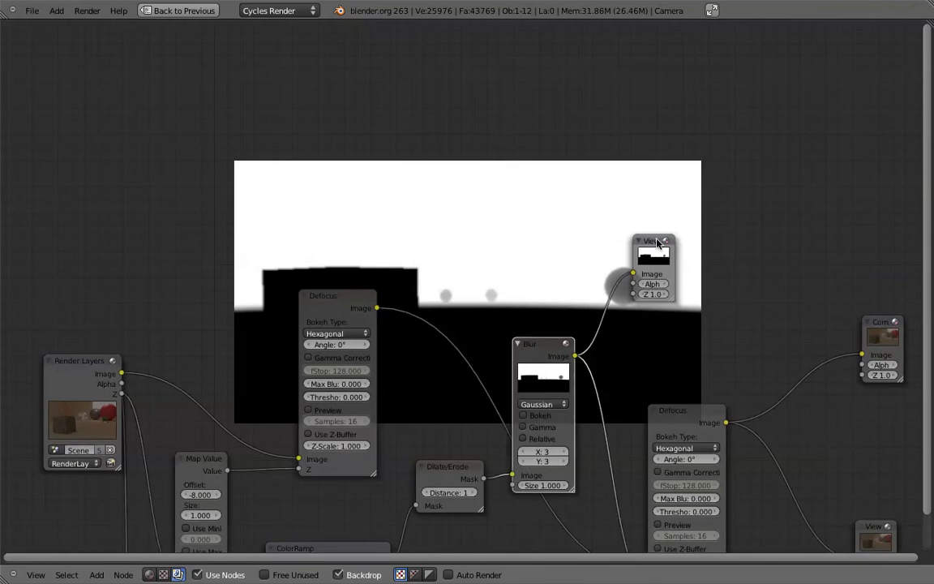
pyautogui.moveTo(664, 259); pyautogui.dragTo(685, 279)
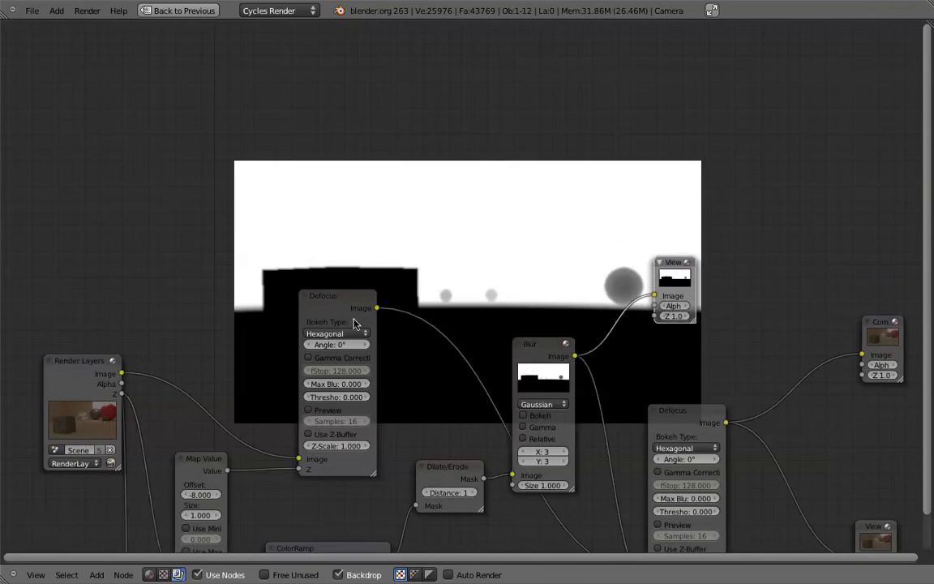
# - Examine the black and white areas of the mask around the cube, floor and spheres in the backdrop
pyautogui.scroll(-6, 355, 324)
pyautogui.hscroll(-2, 355, 324)
pyautogui.scroll(11, 213, 329)
pyautogui.hscroll(2, 212, 328)
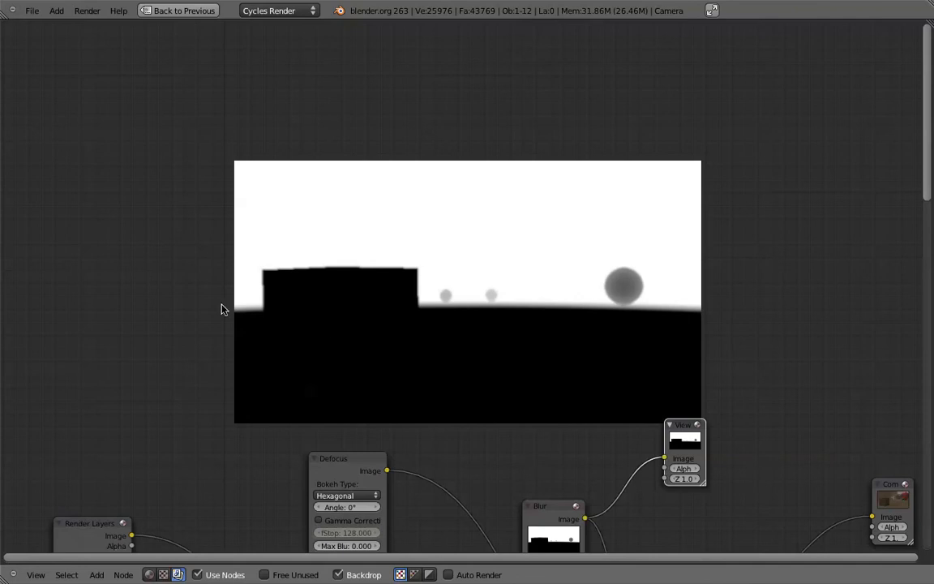
pyautogui.press('Home')
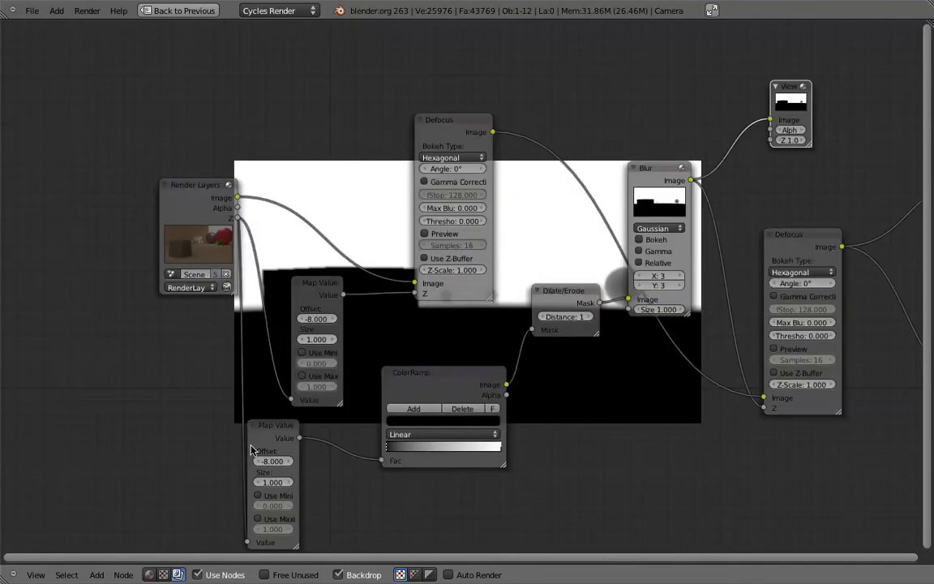
pyautogui.scroll(5, 252, 445)
pyautogui.hscroll(4, 252, 445)
pyautogui.scroll(-5, 250, 446)
pyautogui.hscroll(-2, 251, 445)
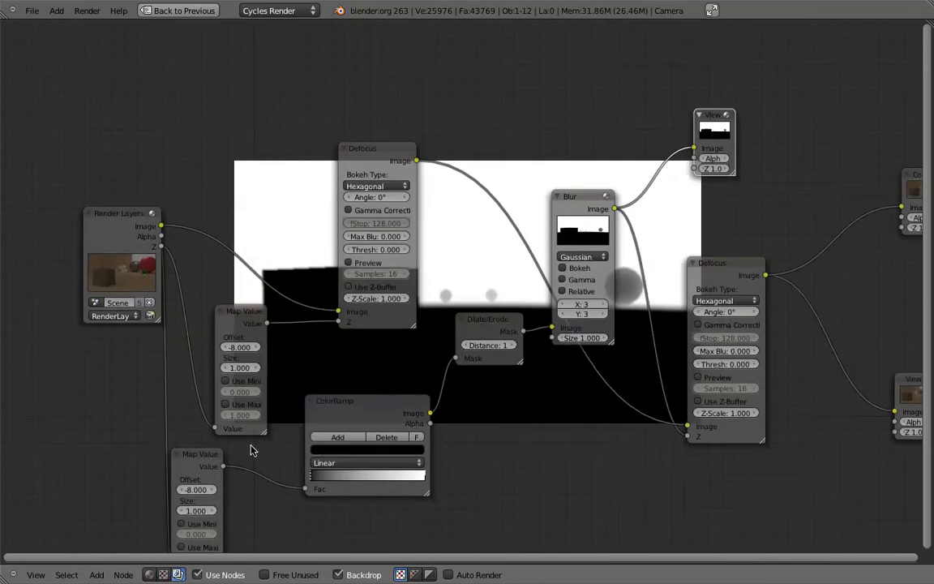
# - Set the Size of both Map Value nodes to 0.1 and check the mask's falloff in the backdrop
pyautogui.click(192, 509)
pyautogui.press('Return')
pyautogui.scroll(5, 246, 382)
pyautogui.hscroll(1, 247, 382)
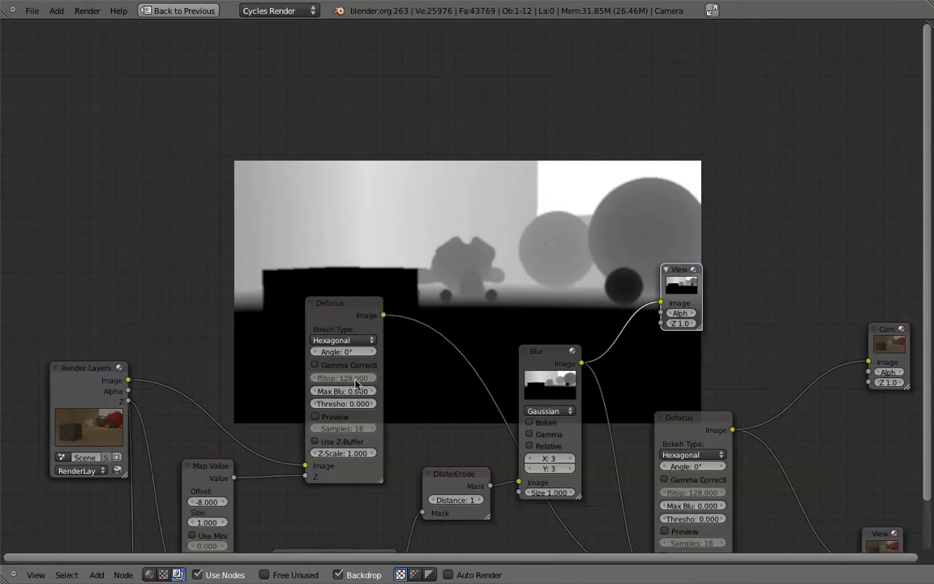
pyautogui.scroll(-5, 271, 462)
pyautogui.hscroll(-1, 271, 462)
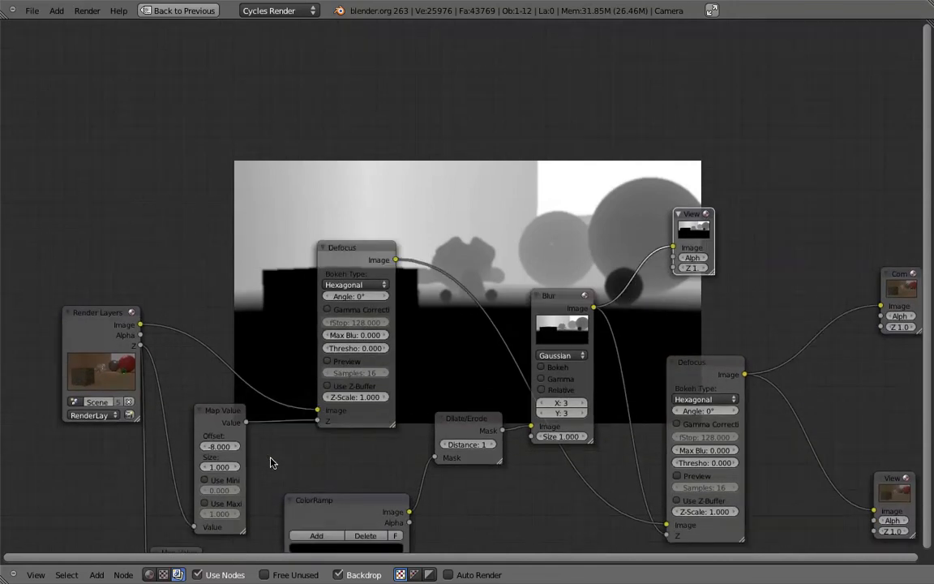
pyautogui.hscroll(-1, 273, 398)
pyautogui.scroll(-8, 274, 399)
pyautogui.click(236, 375)
pyautogui.write('0.1')
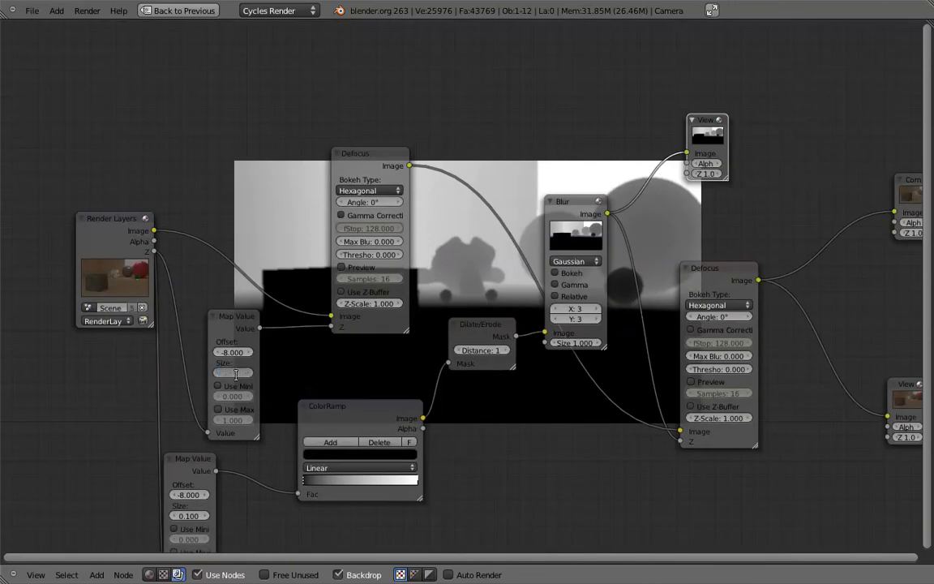
pyautogui.press('Return')
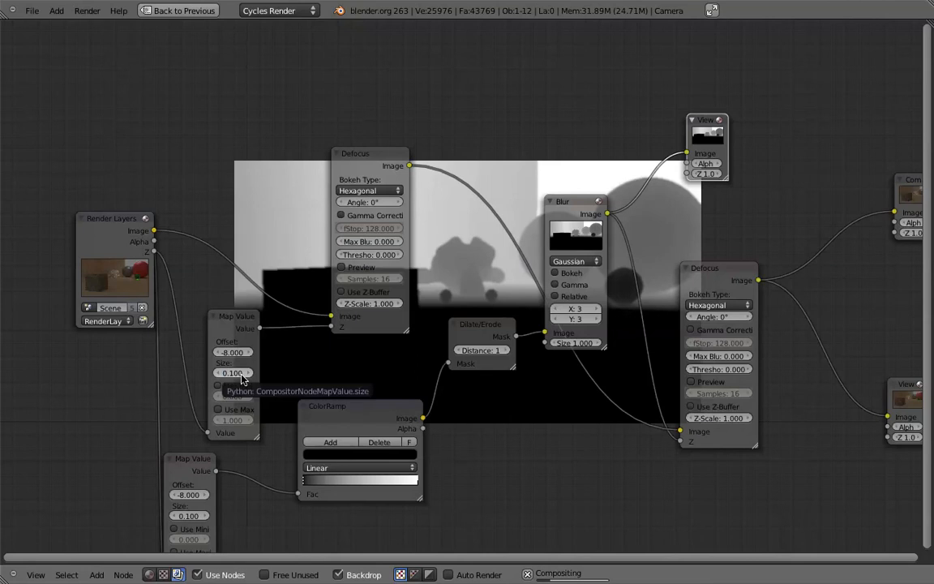
pyautogui.scroll(12, 630, 348)
pyautogui.hscroll(6, 629, 348)
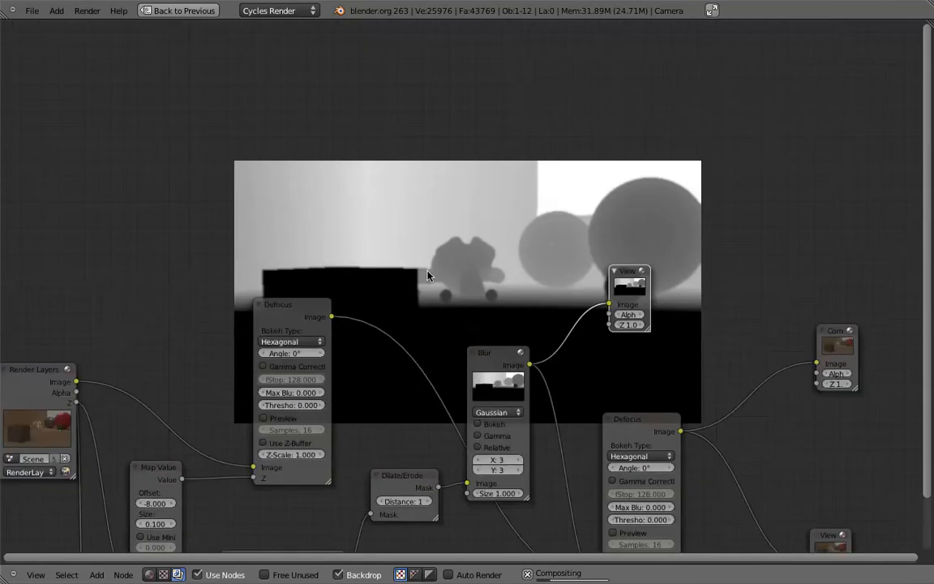
# - Set the Size of both Map Value nodes back to 1
pyautogui.scroll(-12, 487, 258)
pyautogui.hscroll(-5, 486, 258)
pyautogui.scroll(-8, 488, 257)
pyautogui.hscroll(-3, 488, 257)
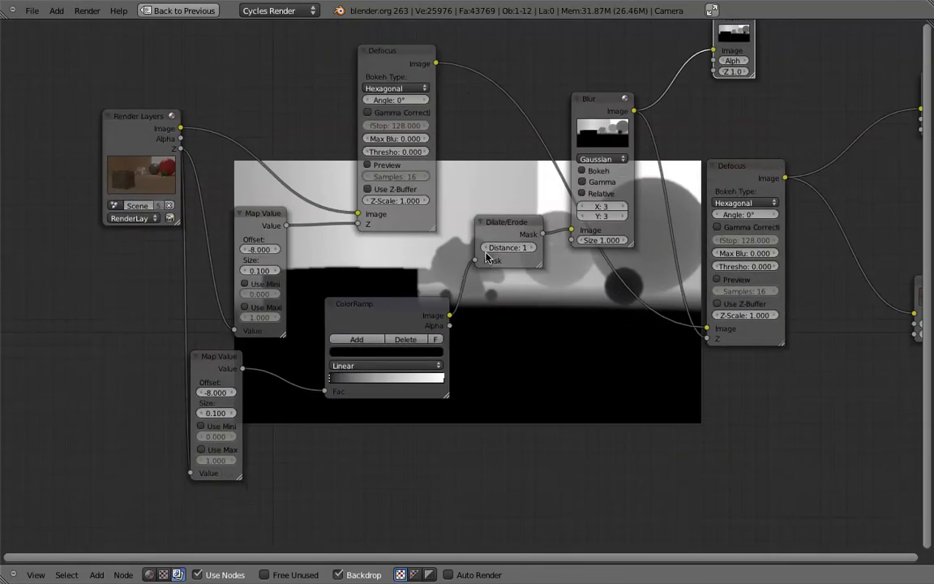
pyautogui.click(250, 273)
pyautogui.write('1')
pyautogui.press('Return')
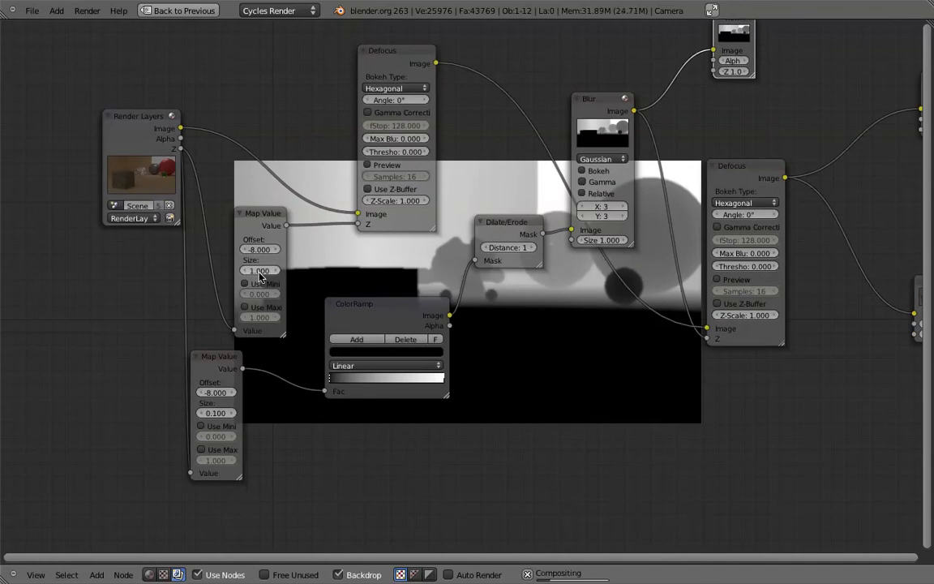
pyautogui.click(215, 412)
pyautogui.write('1')
pyautogui.press('Return')
# - Rearrange the Map Value, ColorRamp, Dilate/Erode, Blur, second Defocus and mask Viewer nodes into a tidier layout
pyautogui.scroll(6, 213, 414)
pyautogui.hscroll(6, 213, 415)
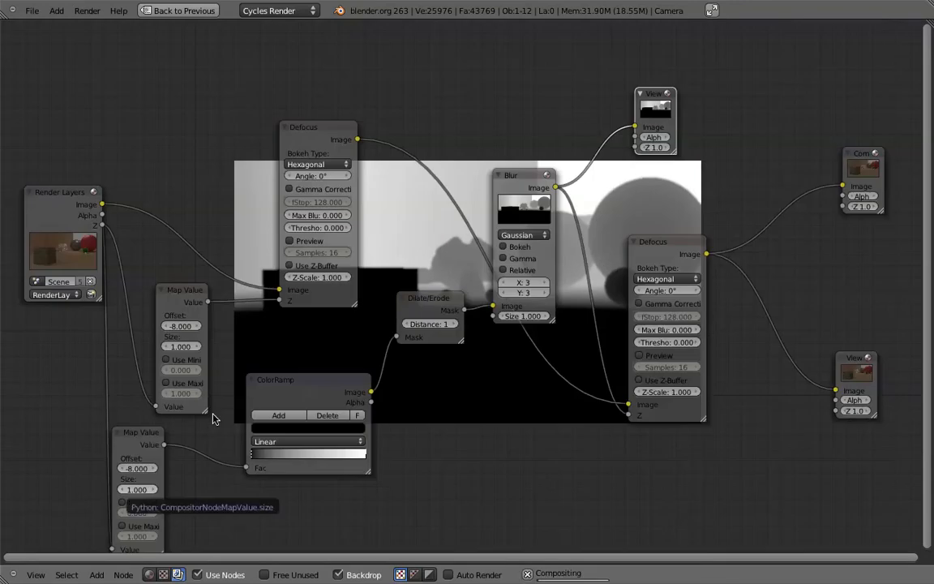
pyautogui.scroll(-3, 212, 414)
pyautogui.moveTo(188, 258); pyautogui.dragTo(188, 252)
pyautogui.click(136, 408)
pyautogui.moveTo(136, 408); pyautogui.dragTo(169, 397)
pyautogui.moveTo(283, 349)
pyautogui.mouseDown()
pyautogui.moveTo(312, 379)
pyautogui.moveTo(281, 361)
pyautogui.moveTo(276, 345)
pyautogui.mouseUp()
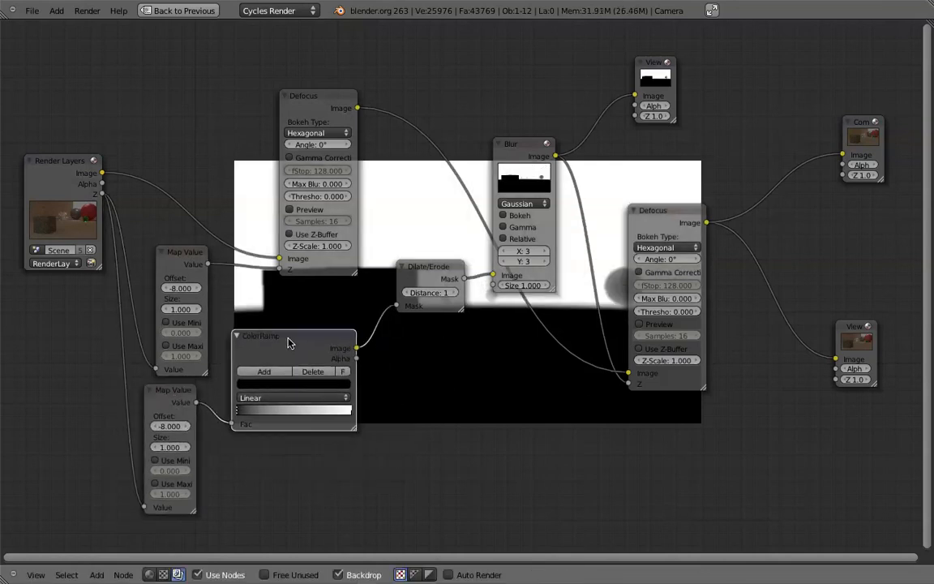
pyautogui.moveTo(399, 270); pyautogui.dragTo(399, 280)
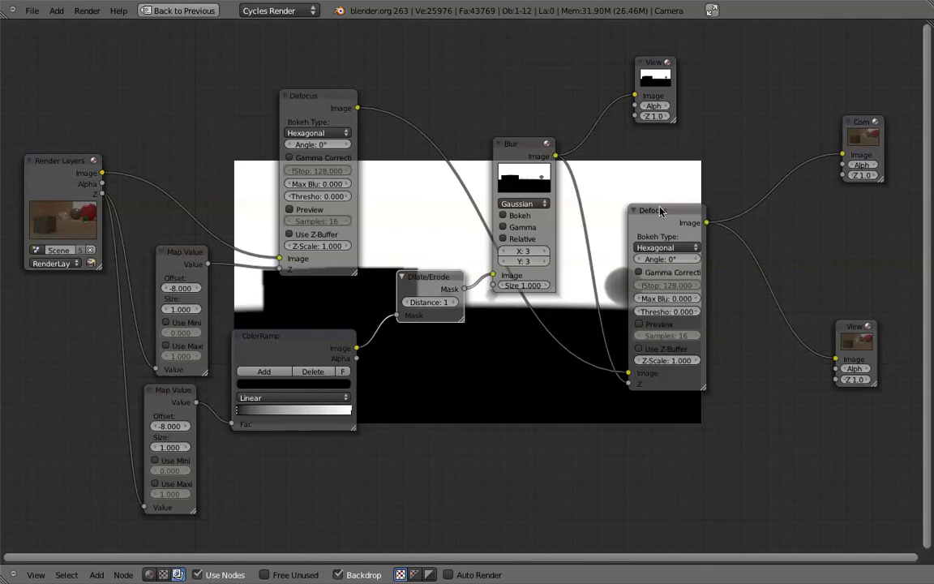
pyautogui.moveTo(682, 221); pyautogui.dragTo(678, 269)
pyautogui.moveTo(517, 152); pyautogui.dragTo(544, 195)
pyautogui.moveTo(653, 63); pyautogui.dragTo(697, 90)
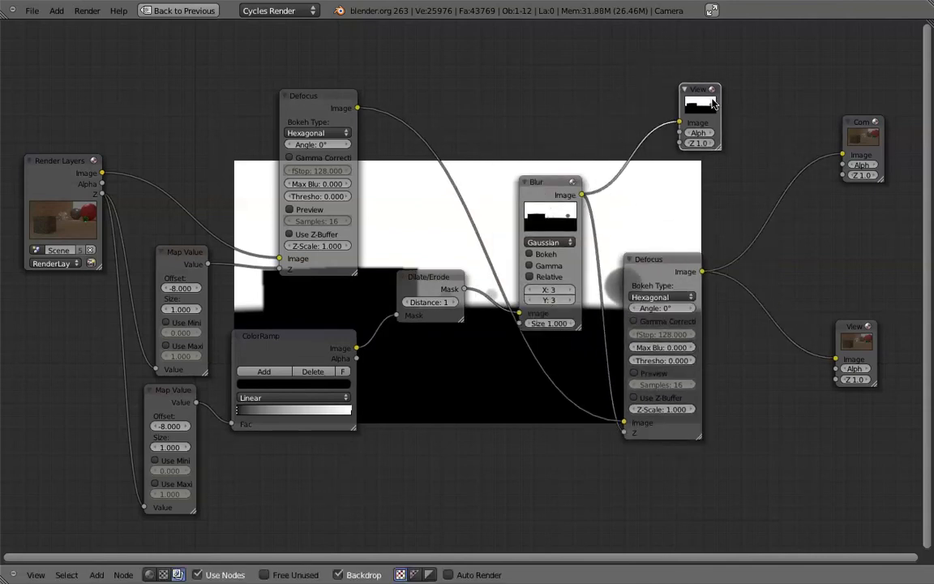
# - Set the Size of both Map Value nodes to 0.5 and check the mask in the backdrop
pyautogui.click(178, 446)
pyautogui.write('.5')
pyautogui.press('Return')
pyautogui.click(179, 311)
pyautogui.write('.5')
pyautogui.press('Return')
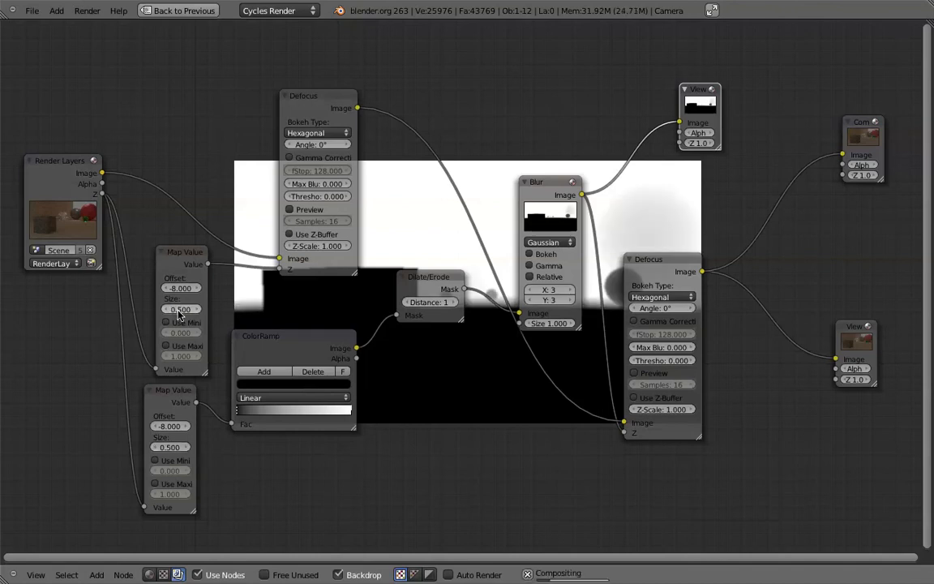
pyautogui.moveTo(343, 176); pyautogui.dragTo(178, 310, button='middle')
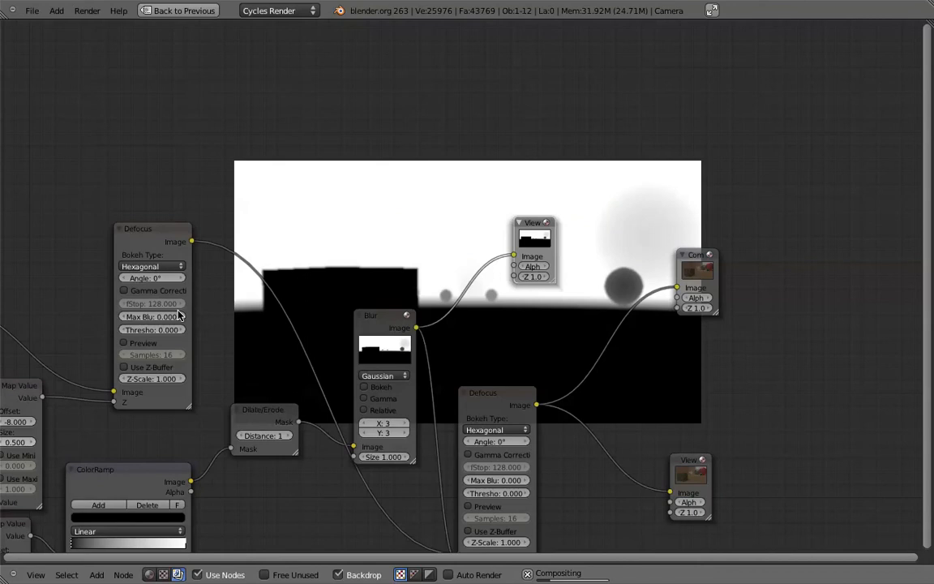
pyautogui.moveTo(343, 450); pyautogui.dragTo(487, 298, button='middle')
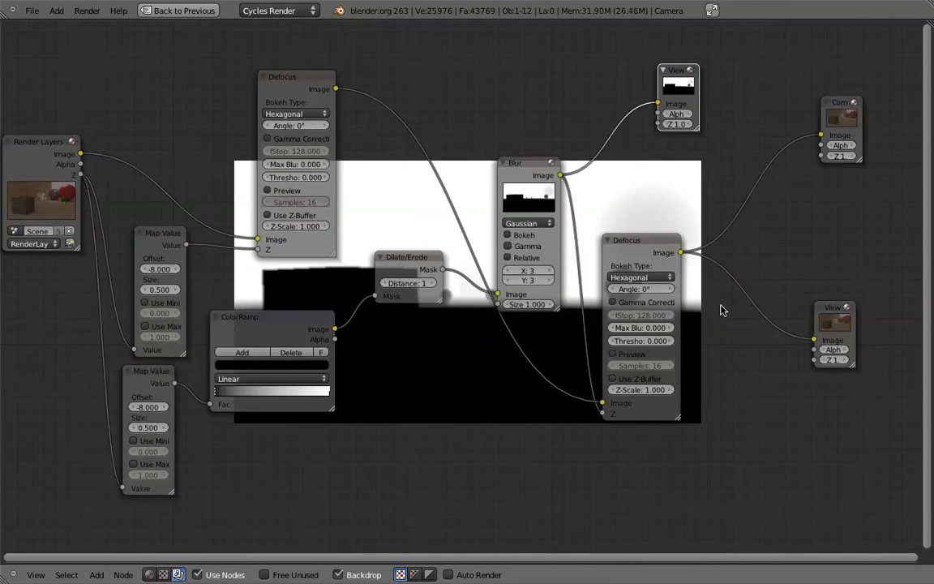
# - Show the second Defocus output in the backdrop through its Viewer node and check the focus
pyautogui.moveTo(825, 323); pyautogui.dragTo(846, 335)
pyautogui.scroll(10, 846, 334)
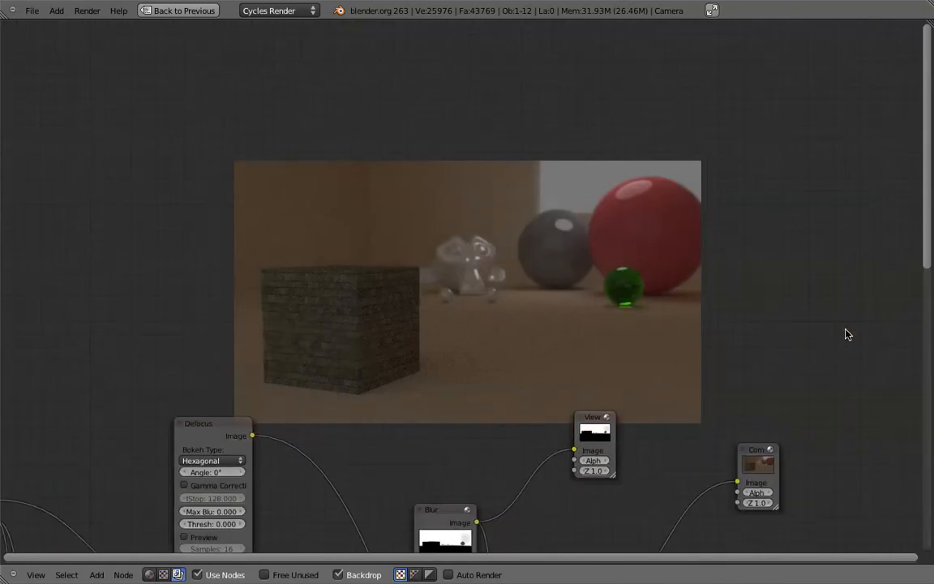
pyautogui.scroll(-5, 846, 335)
pyautogui.scroll(-6, 636, 272)
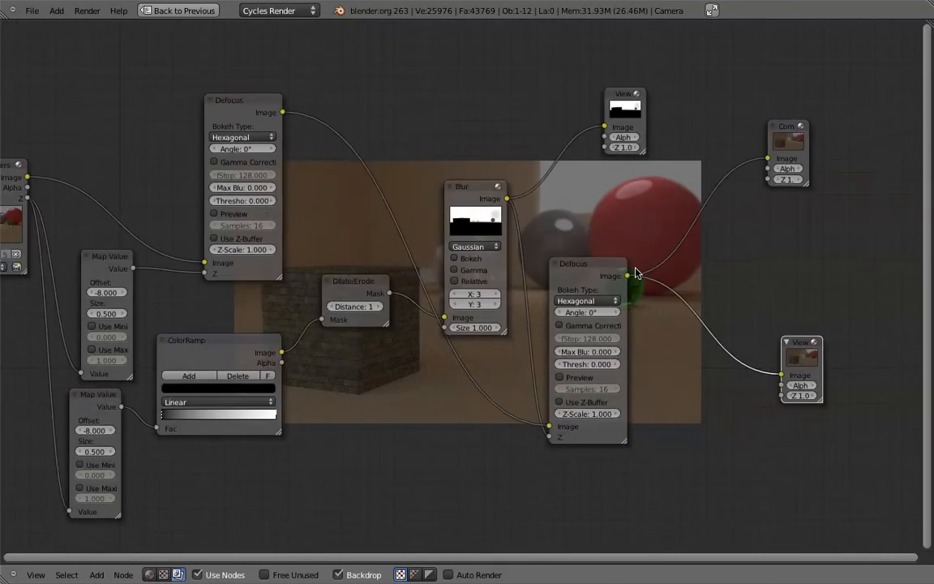
# - Return the maximized node editor to the full Compositing screen layout
pyautogui.hscroll(-6, 636, 271)
pyautogui.press('super+s')
pyautogui.click(493, 146)
pyautogui.press('space')
pyautogui.press('Escape')
pyautogui.hotkey('ctrl', 'Up')
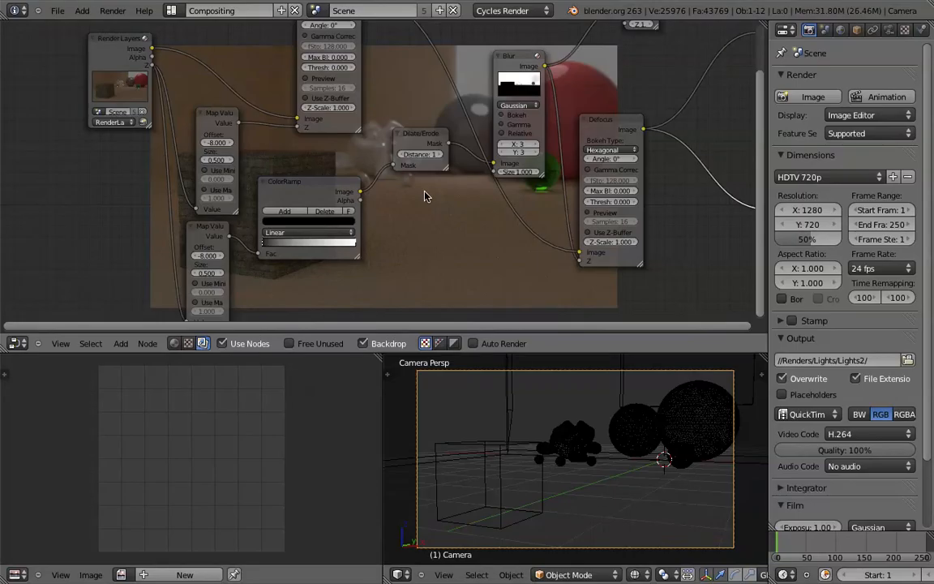
# - Save the scene file, overwriting the existing version
pyautogui.keyDown('shift'); pyautogui.scroll(3, 425, 195); pyautogui.keyUp('shift')
pyautogui.keyDown('ctrl'); pyautogui.hscroll(5, 425, 195); pyautogui.keyUp('ctrl')
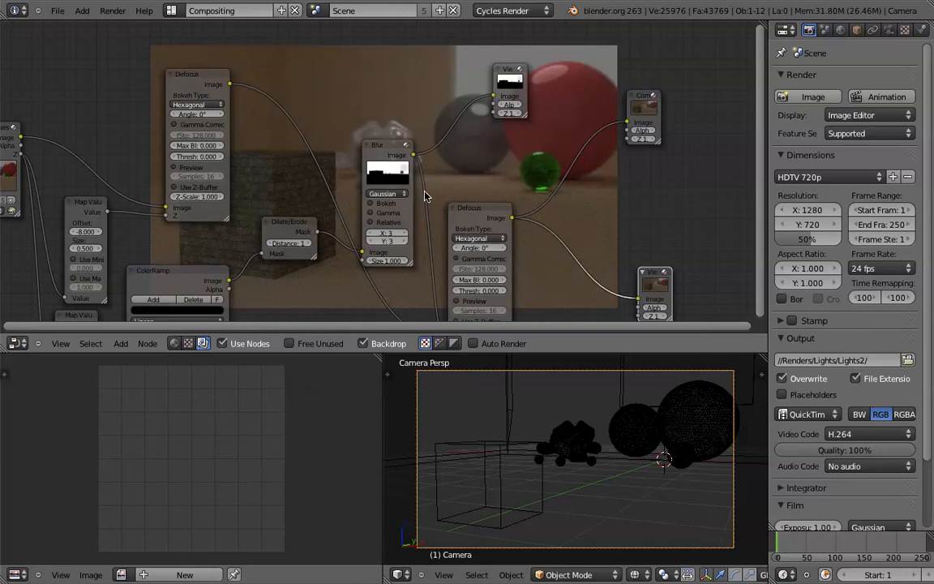
pyautogui.hotkey('ctrl', 's')
pyautogui.click(434, 180)
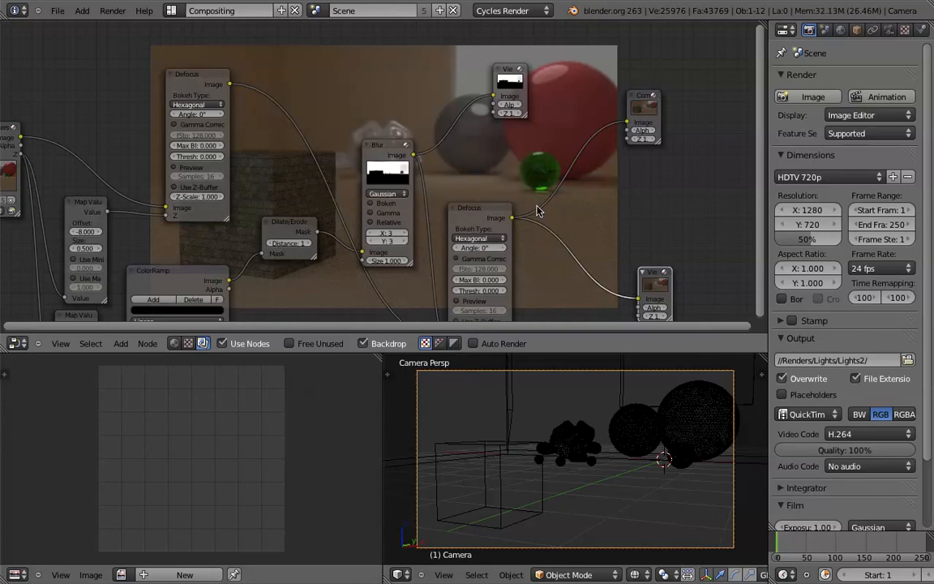